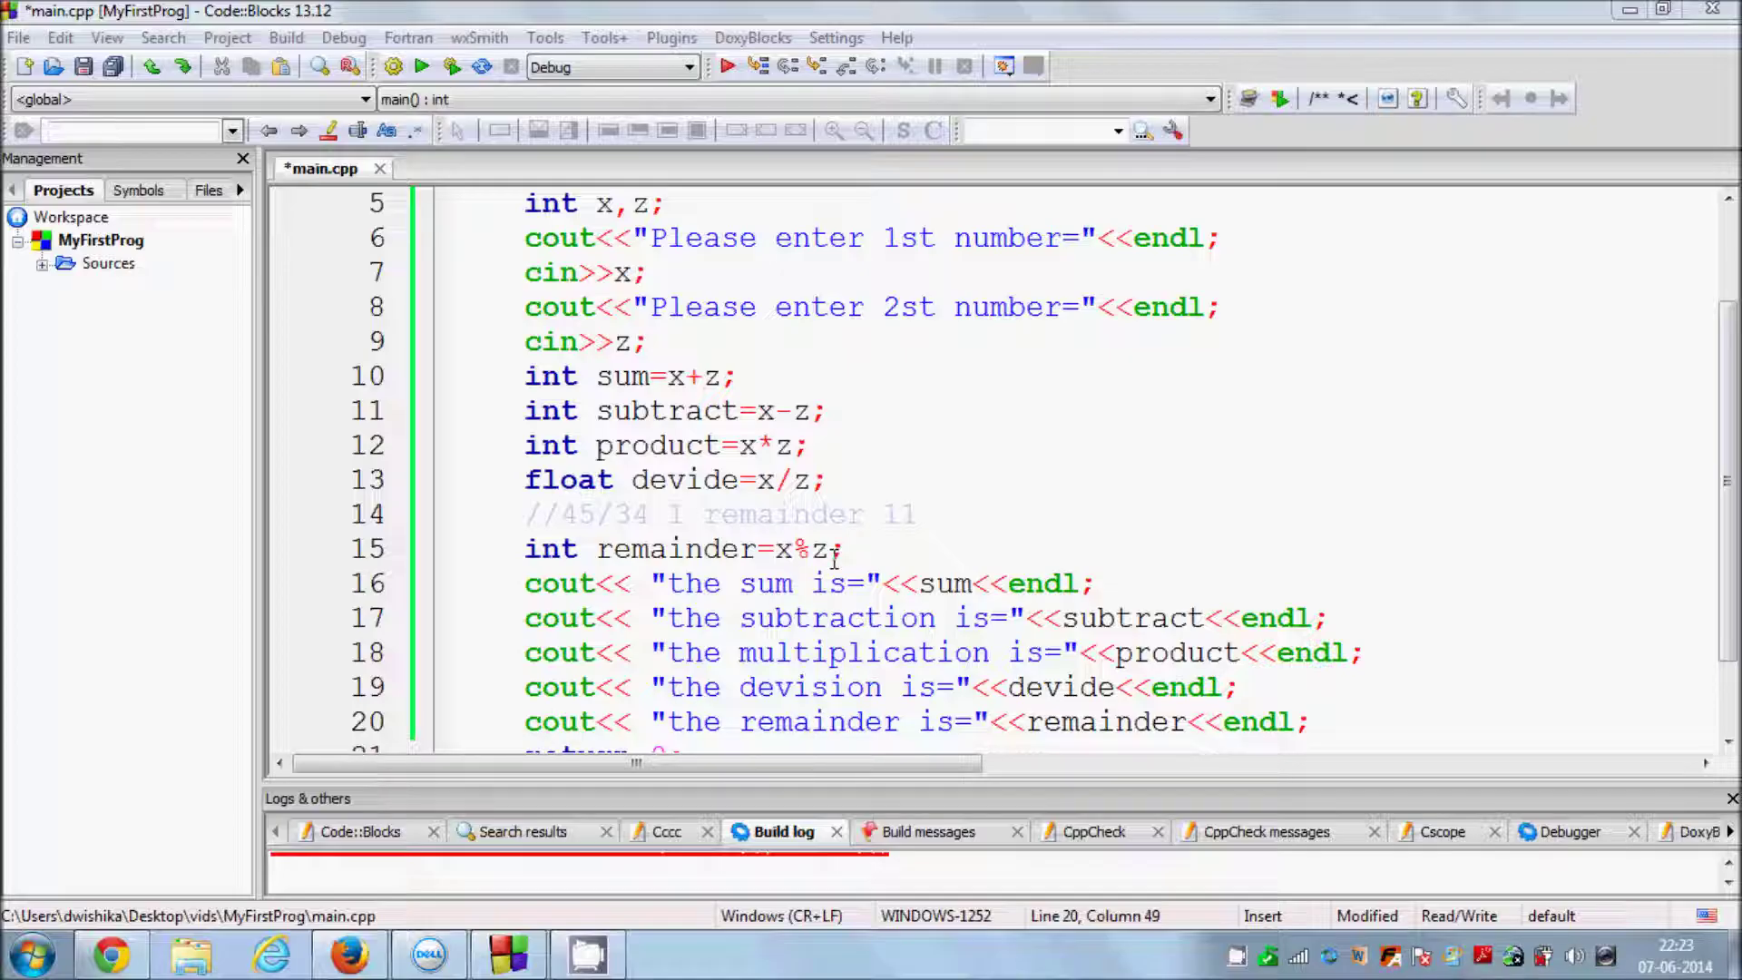
Highlight the addition, multiplication, division and modulus operators in the calculation lines
left_click(697, 376)
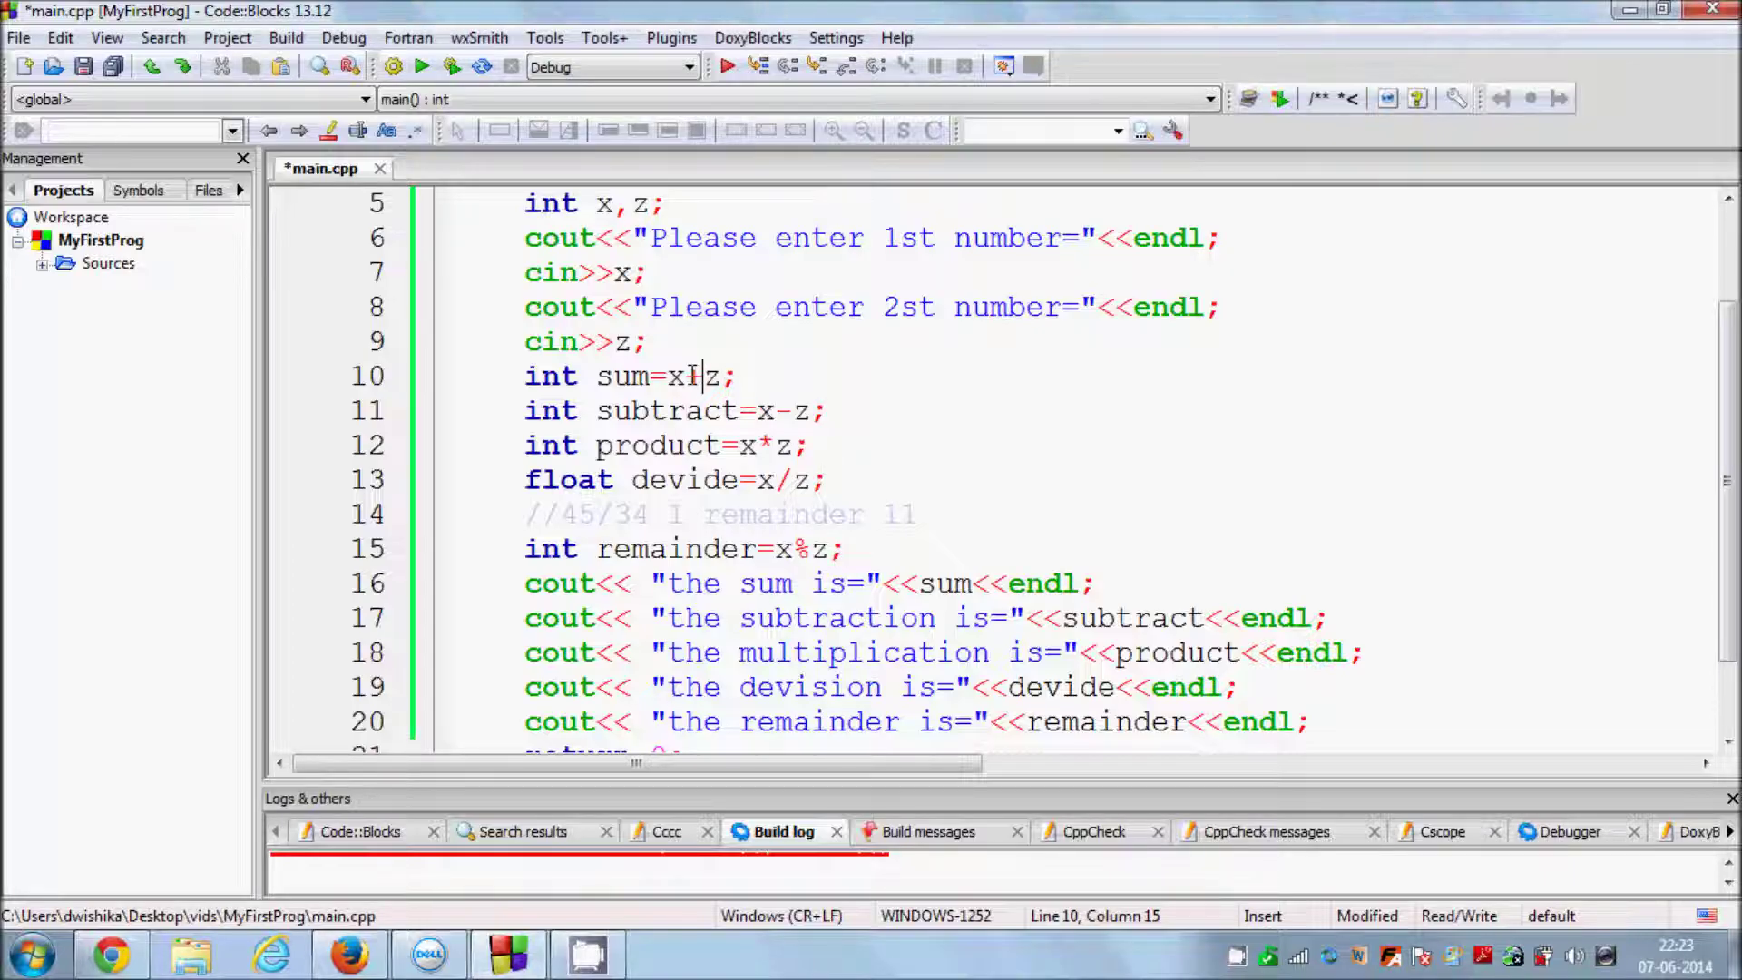
double_click(763, 445)
left_click(773, 445)
double_click(764, 445)
scroll(782, 445, "down", 3)
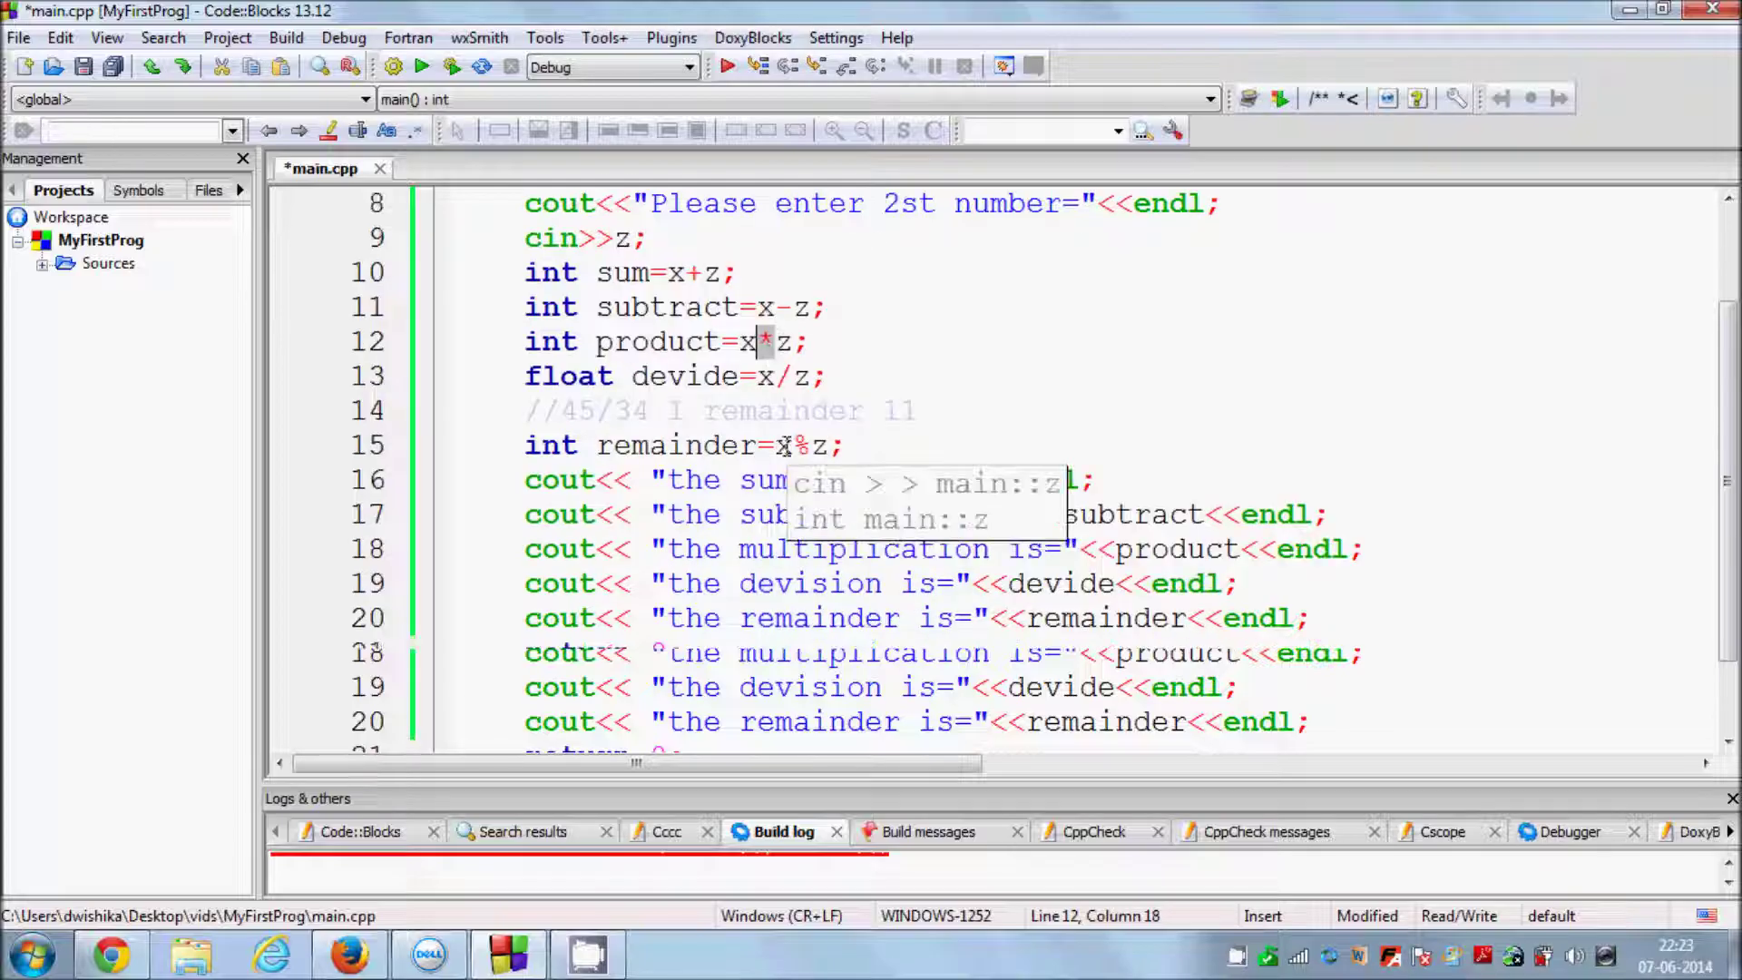
double_click(779, 378)
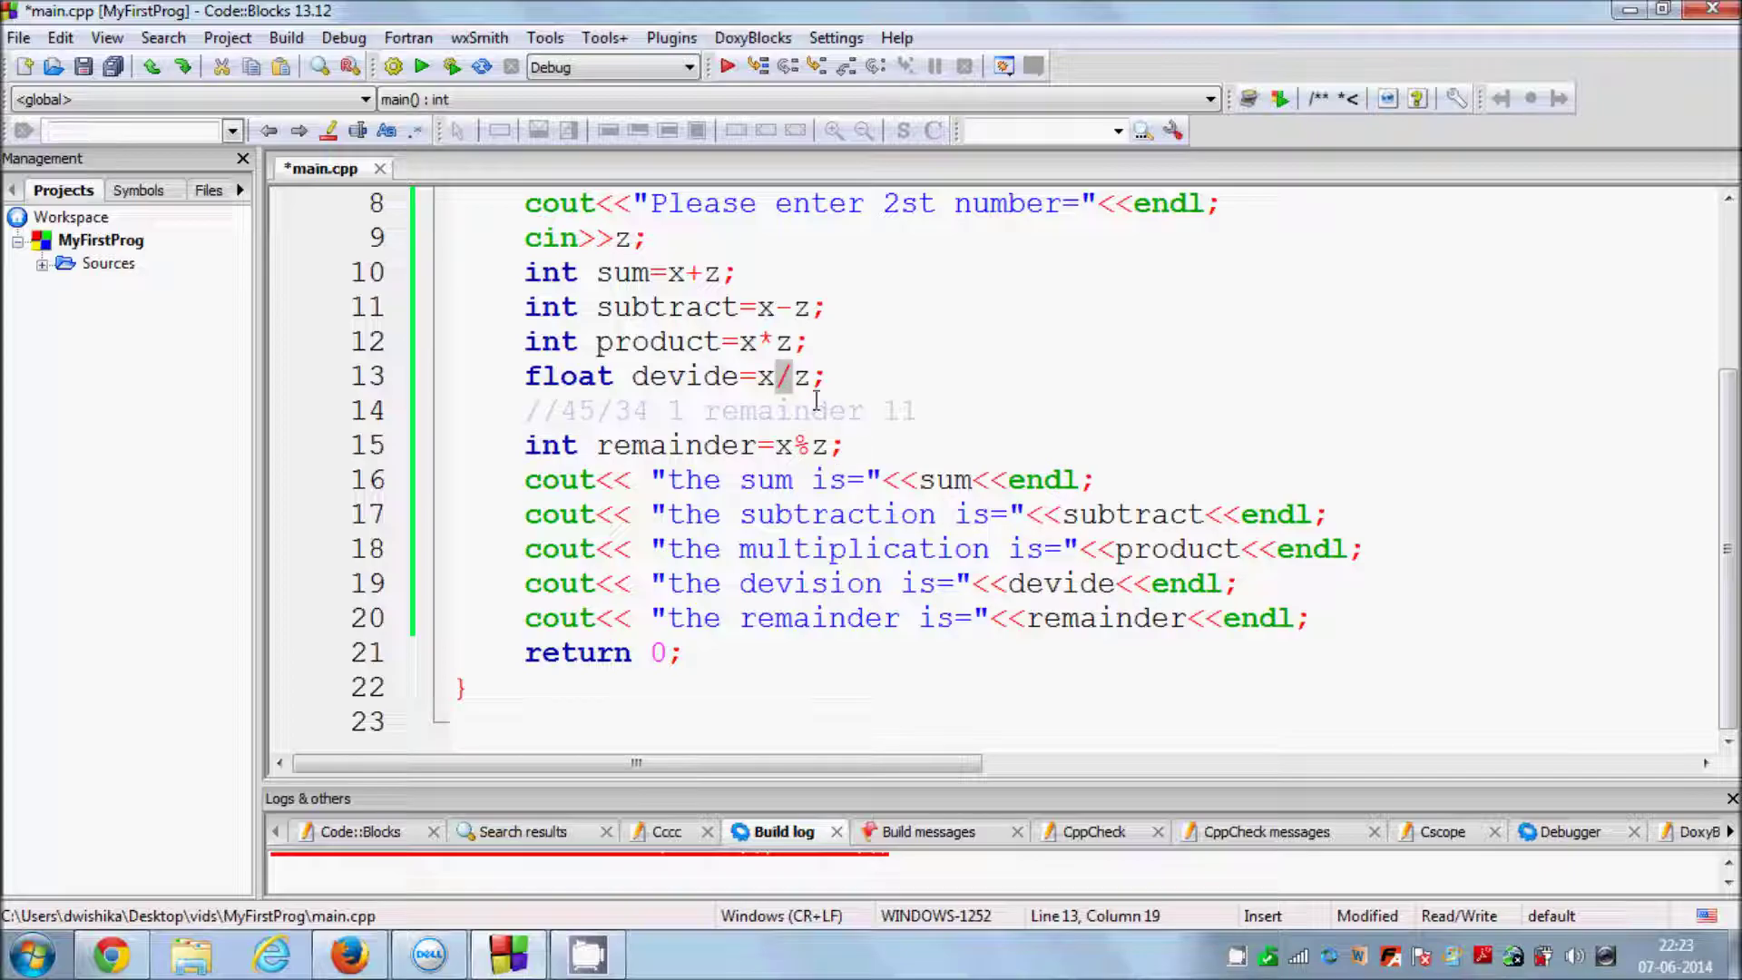
left_click(793, 376)
left_click_drag(789, 377, 772, 378)
left_click_drag(815, 445, 797, 445)
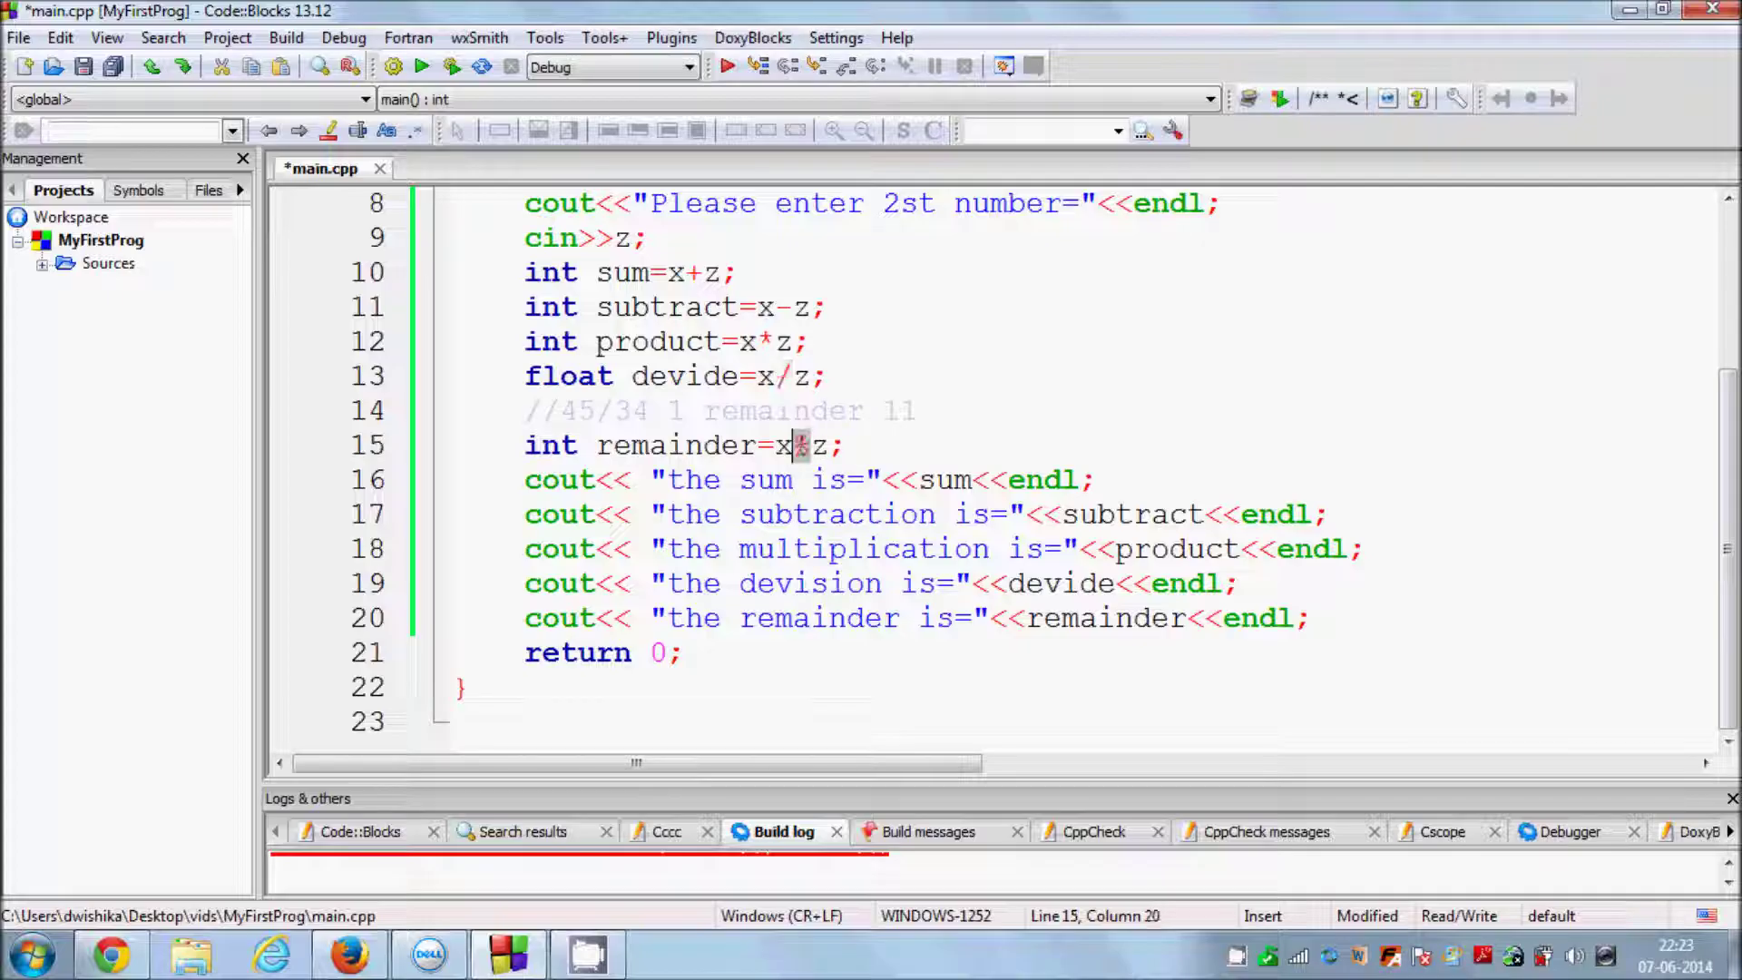
left_click(875, 445)
left_click_drag(845, 445, 486, 375)
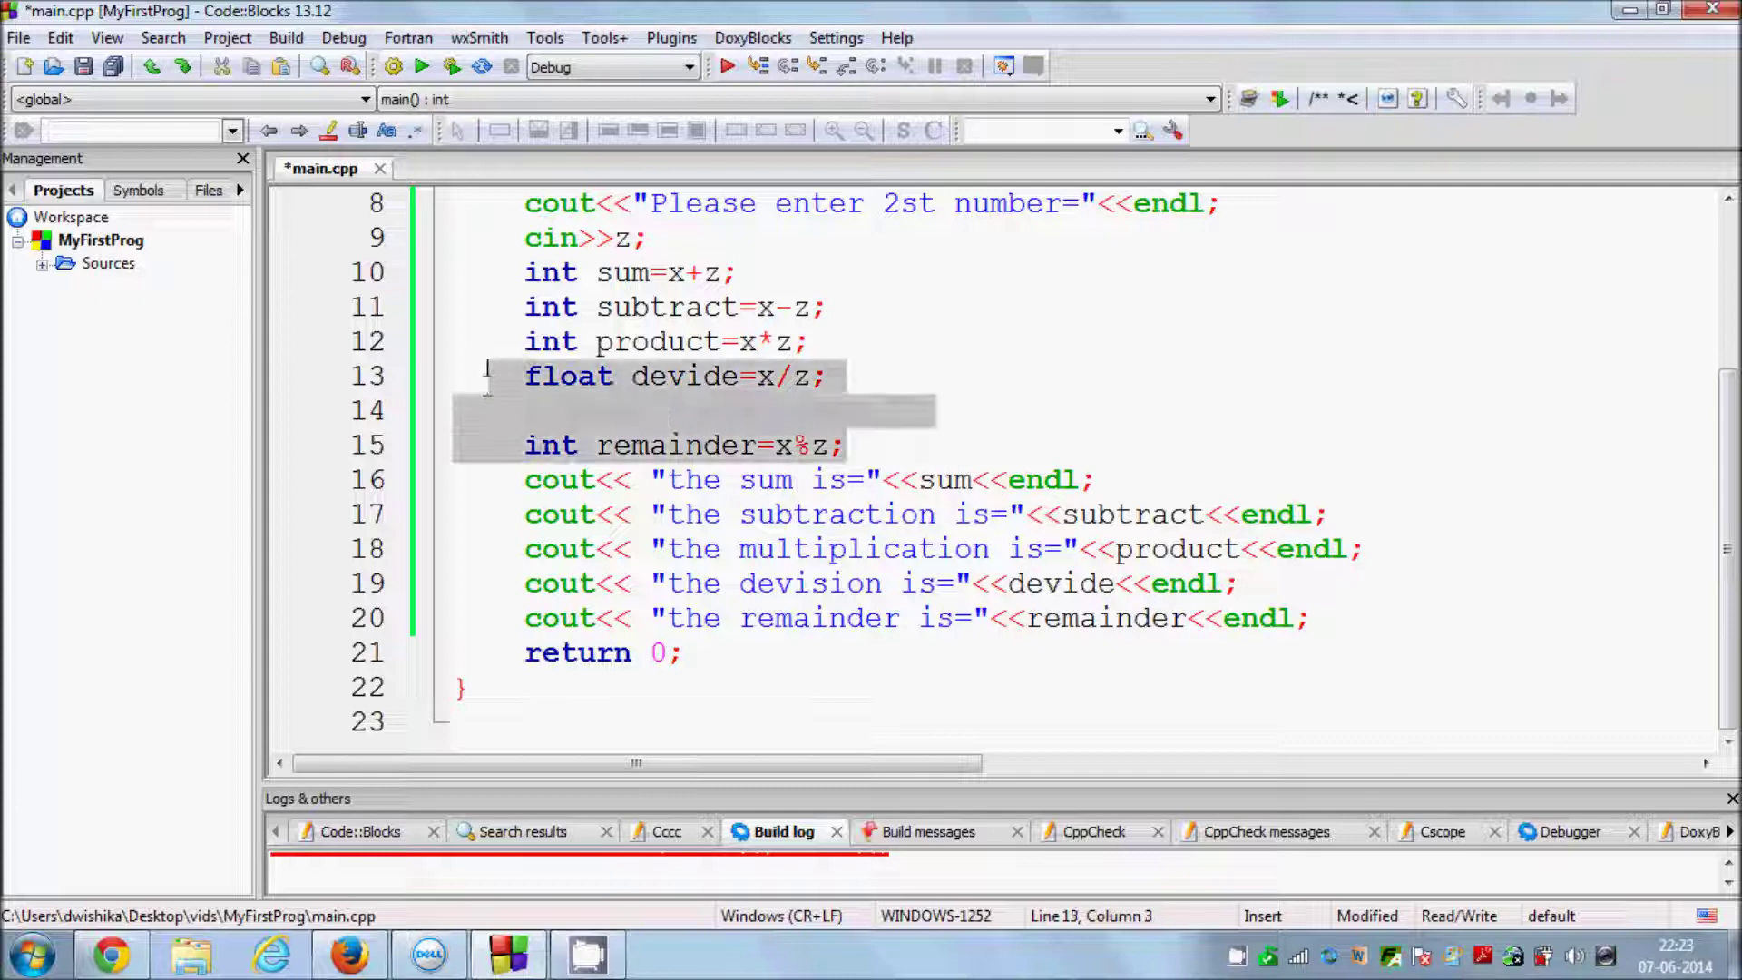
key("ctrl+z")
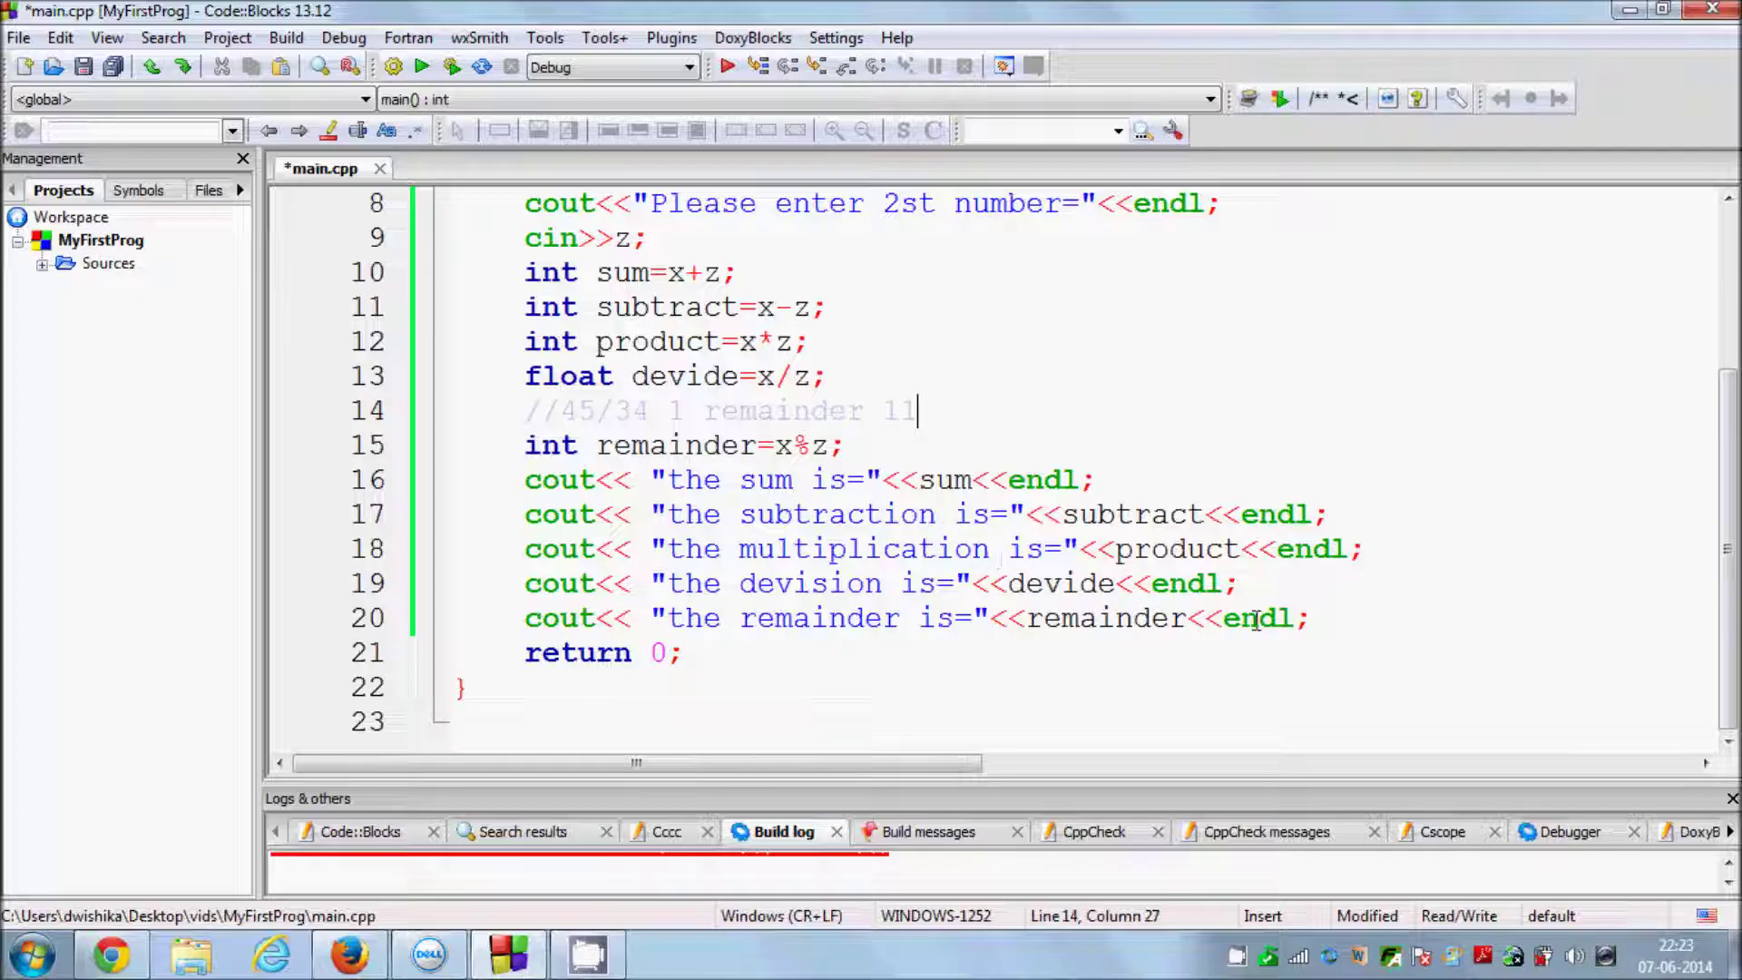
Delete lines 6–20, remove z from the declaration, and add a cout<<x; line
left_click_drag(1308, 618, 442, 368)
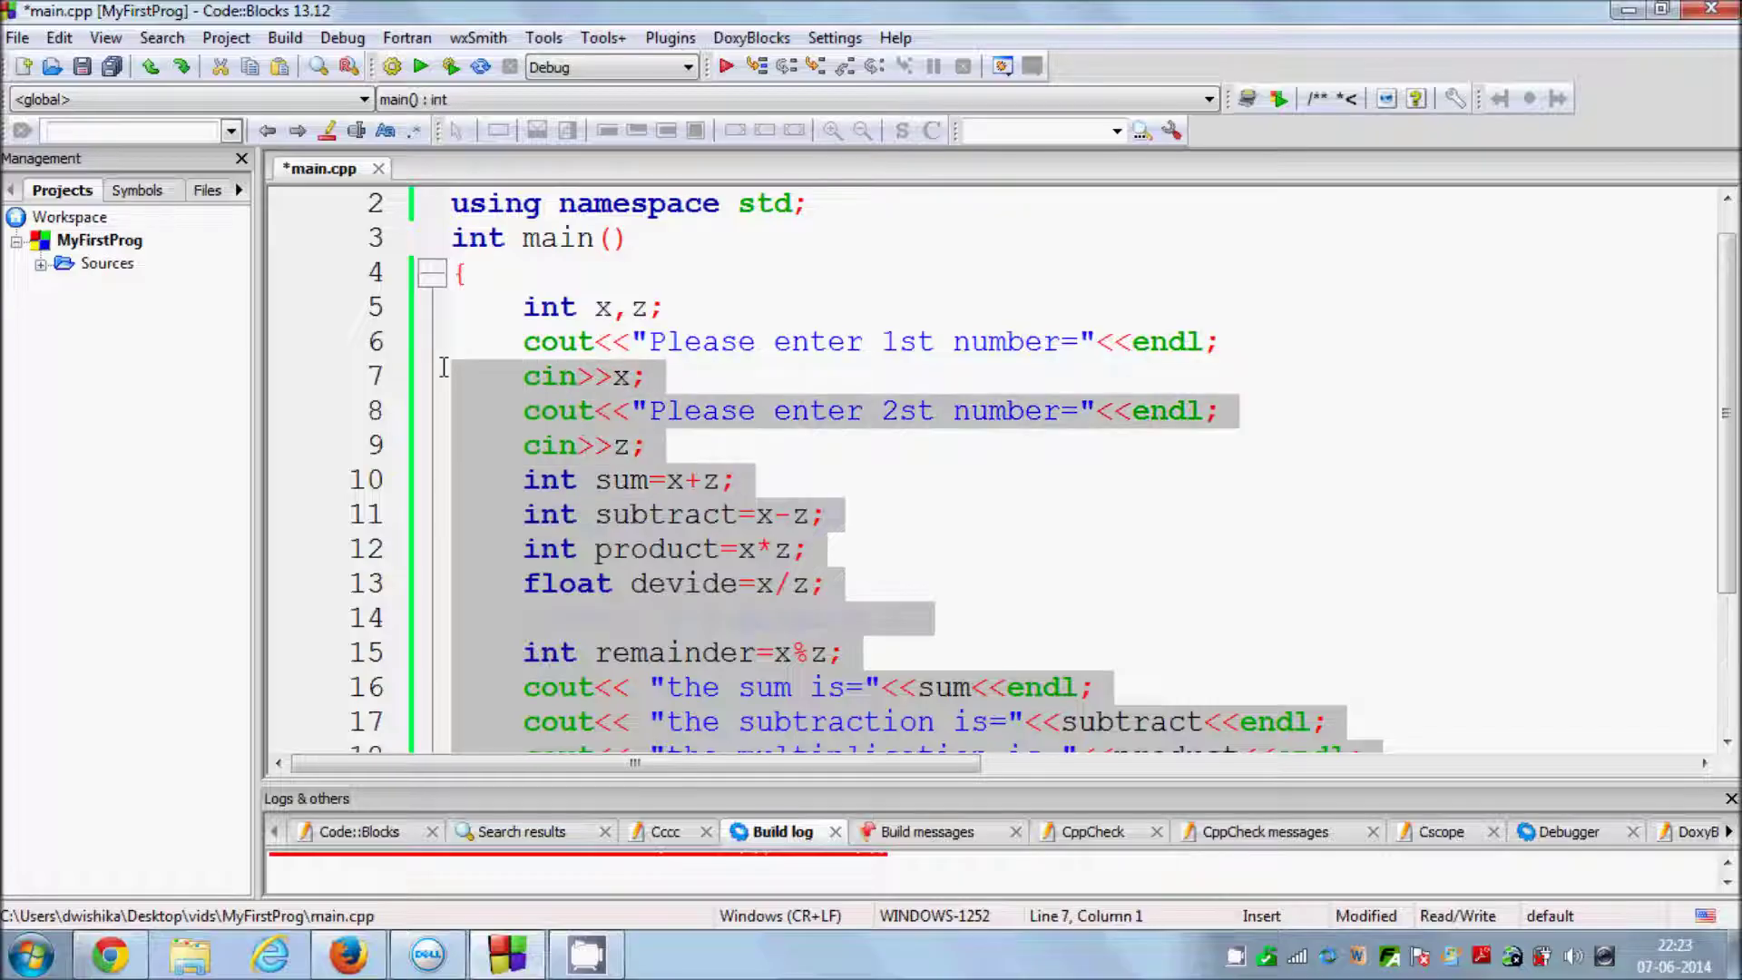
left_click_drag(443, 368, 436, 347)
key("Delete")
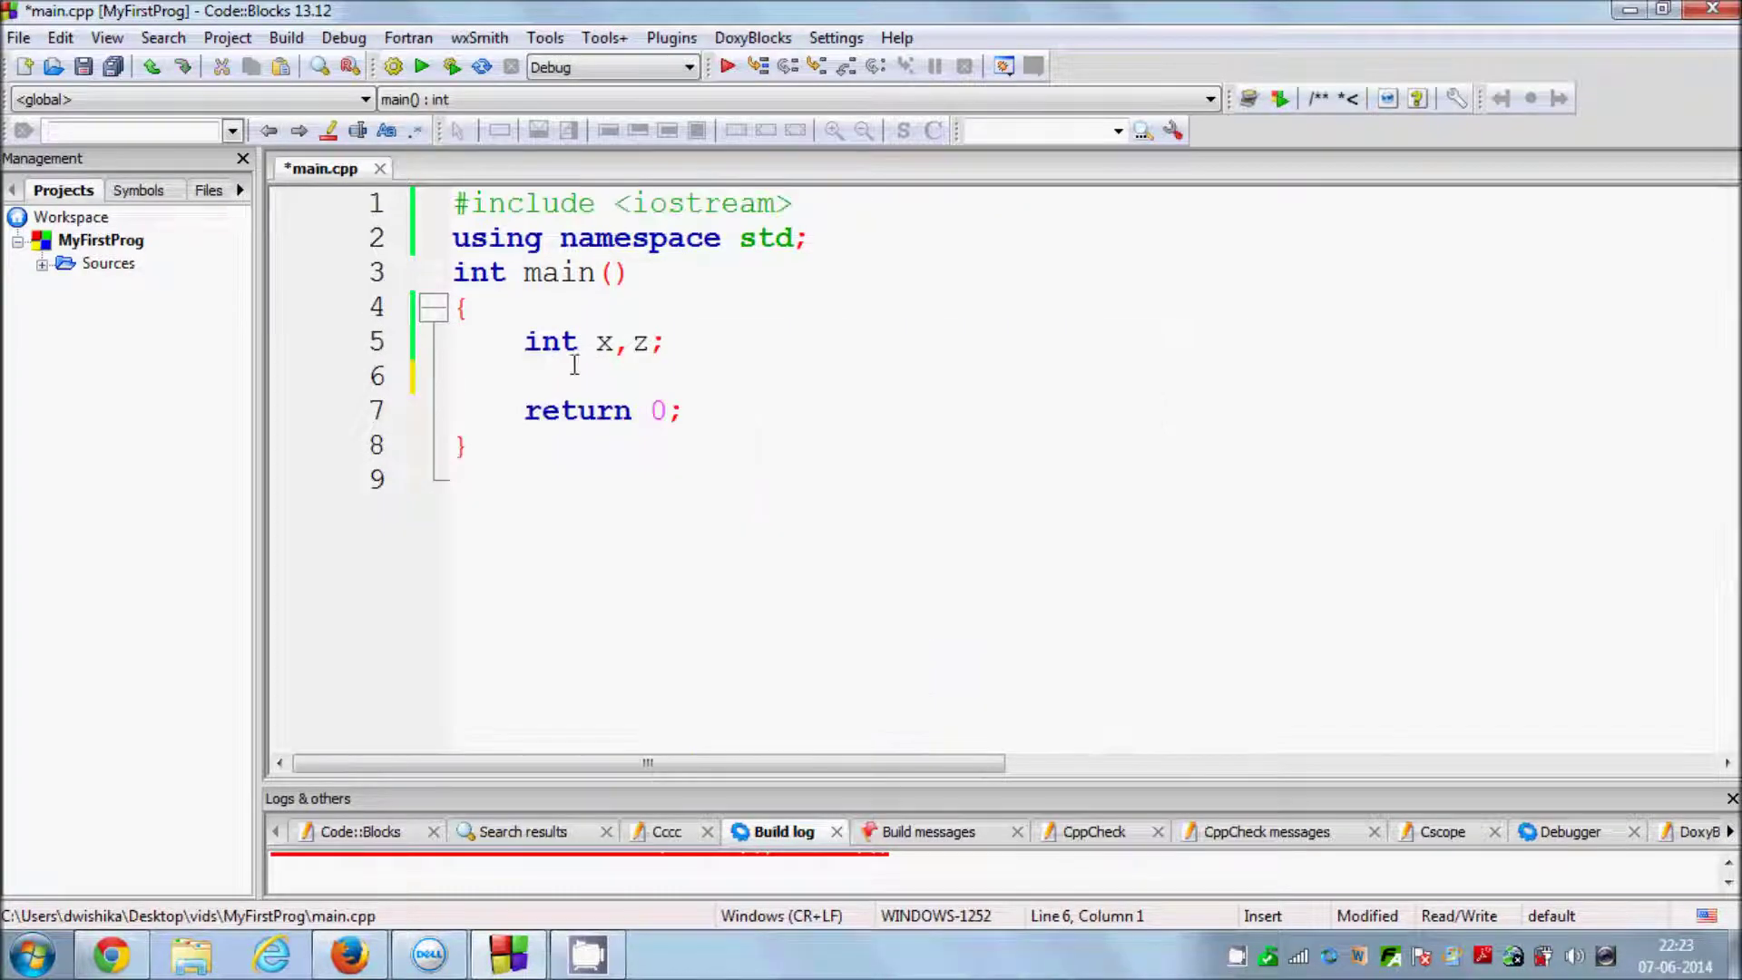
left_click(648, 341)
key("BackSpace")
key("BackSpace")
left_click(561, 370)
type("cou")
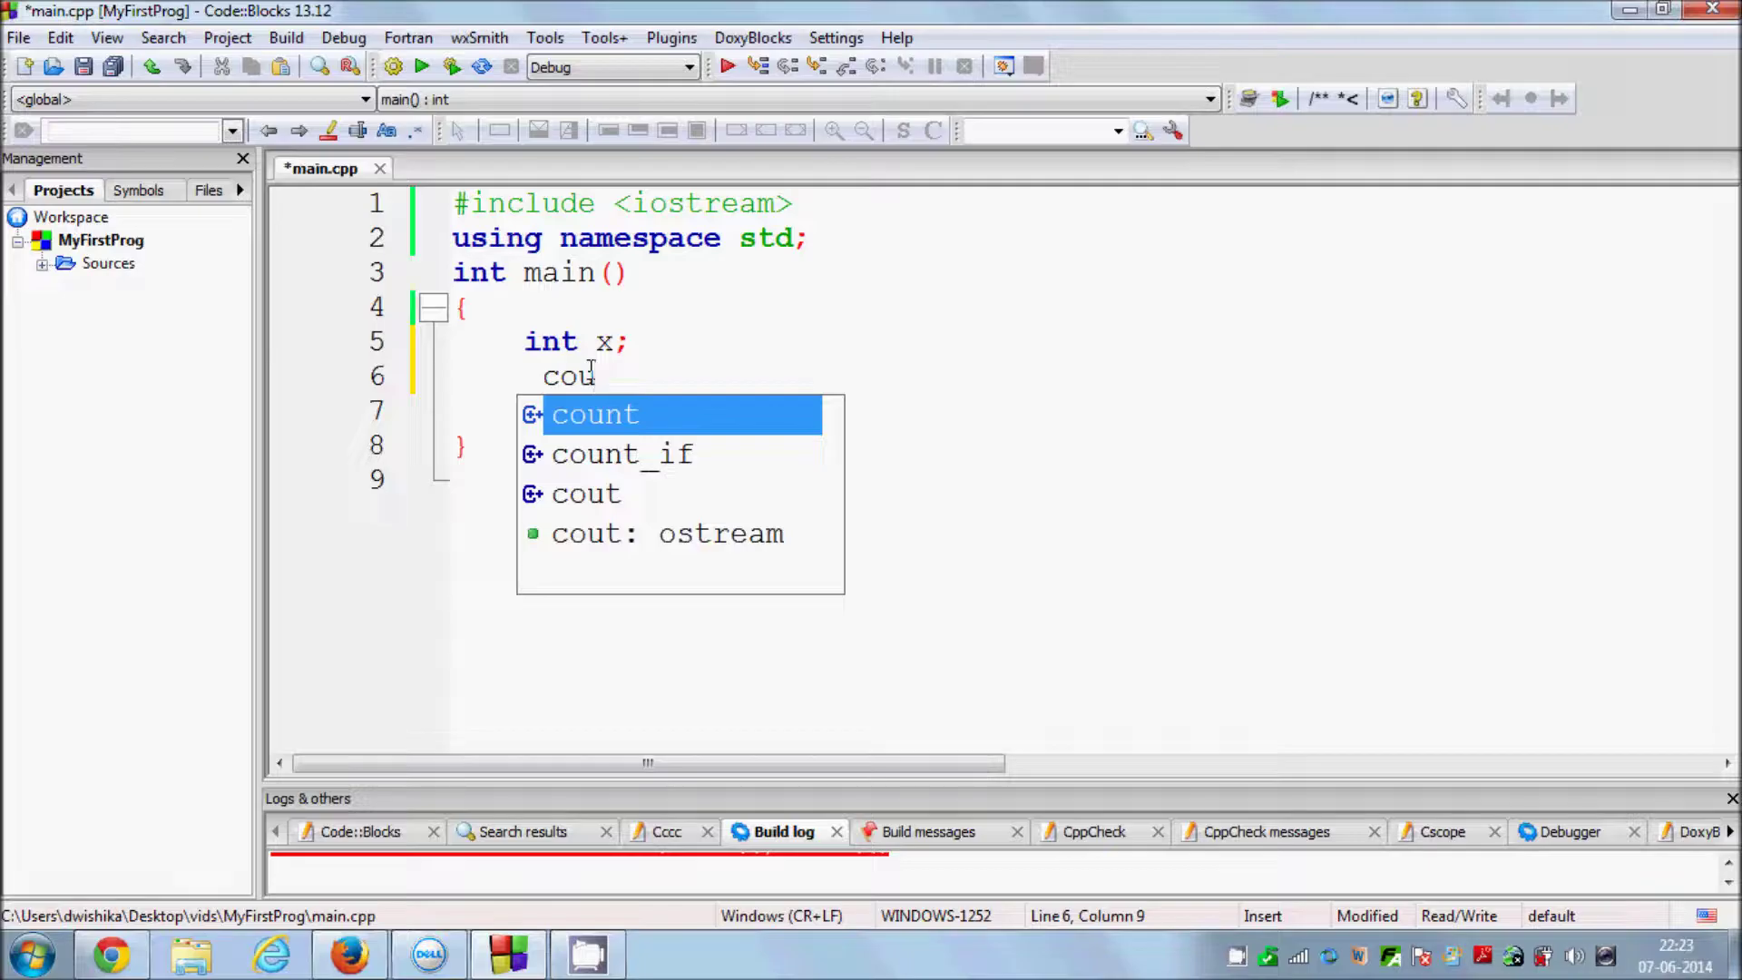
type("t")
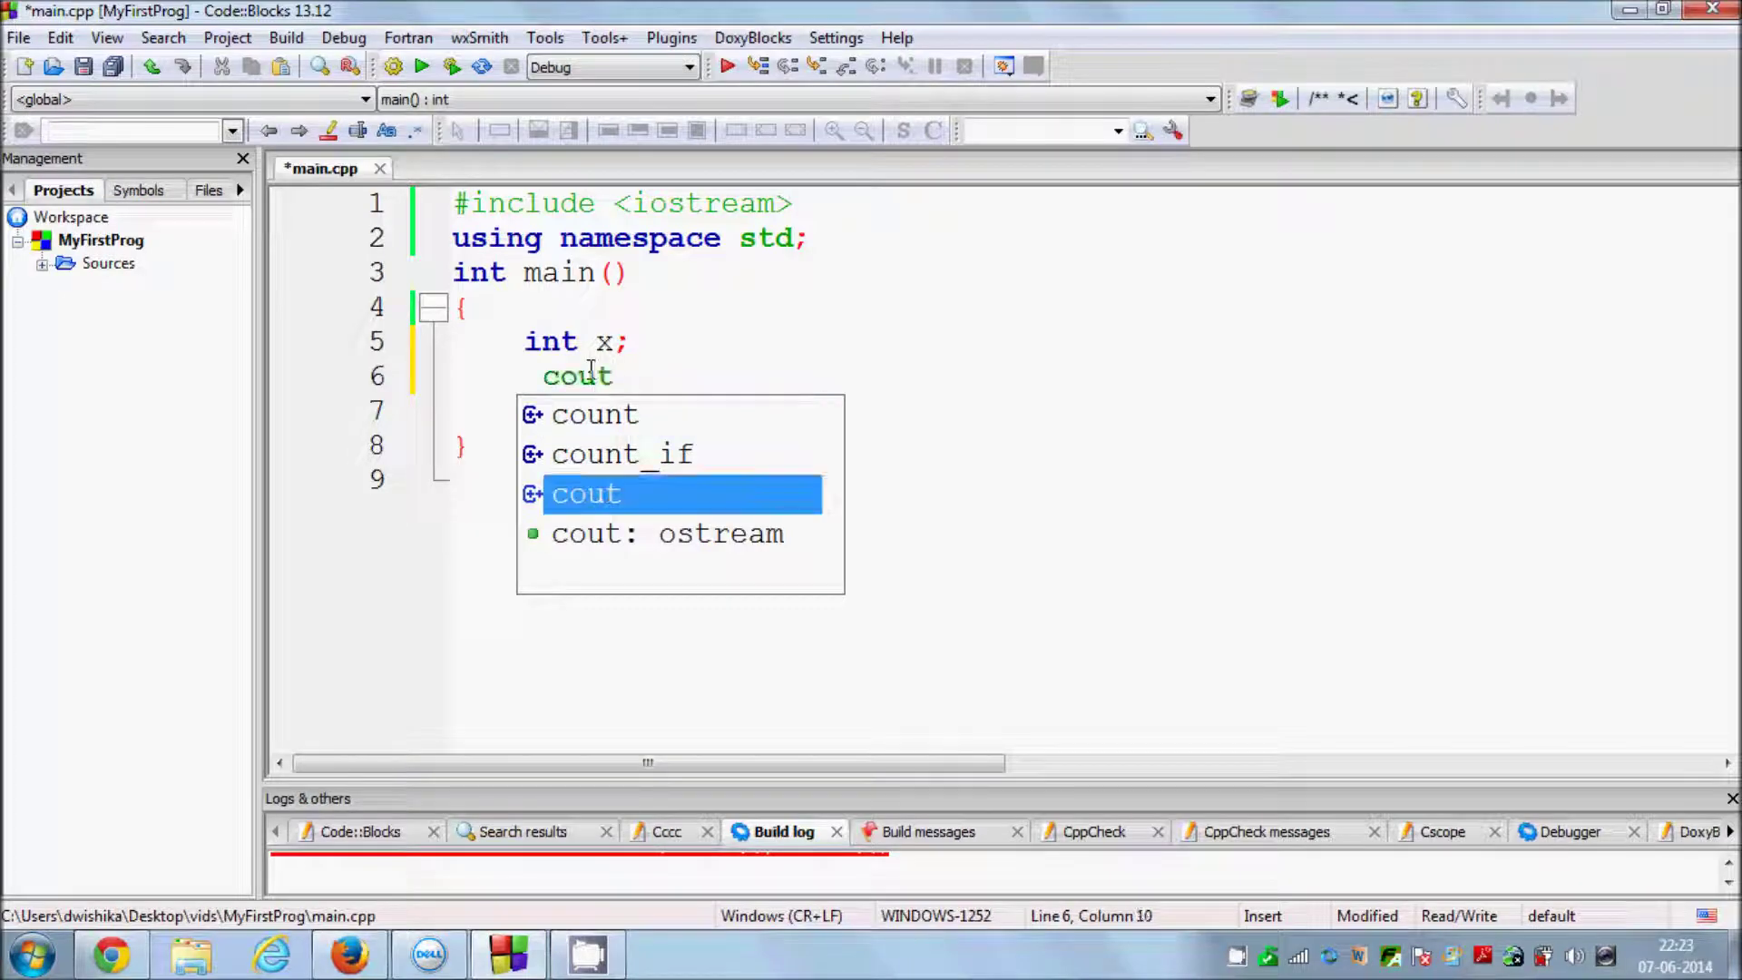
type("<<x")
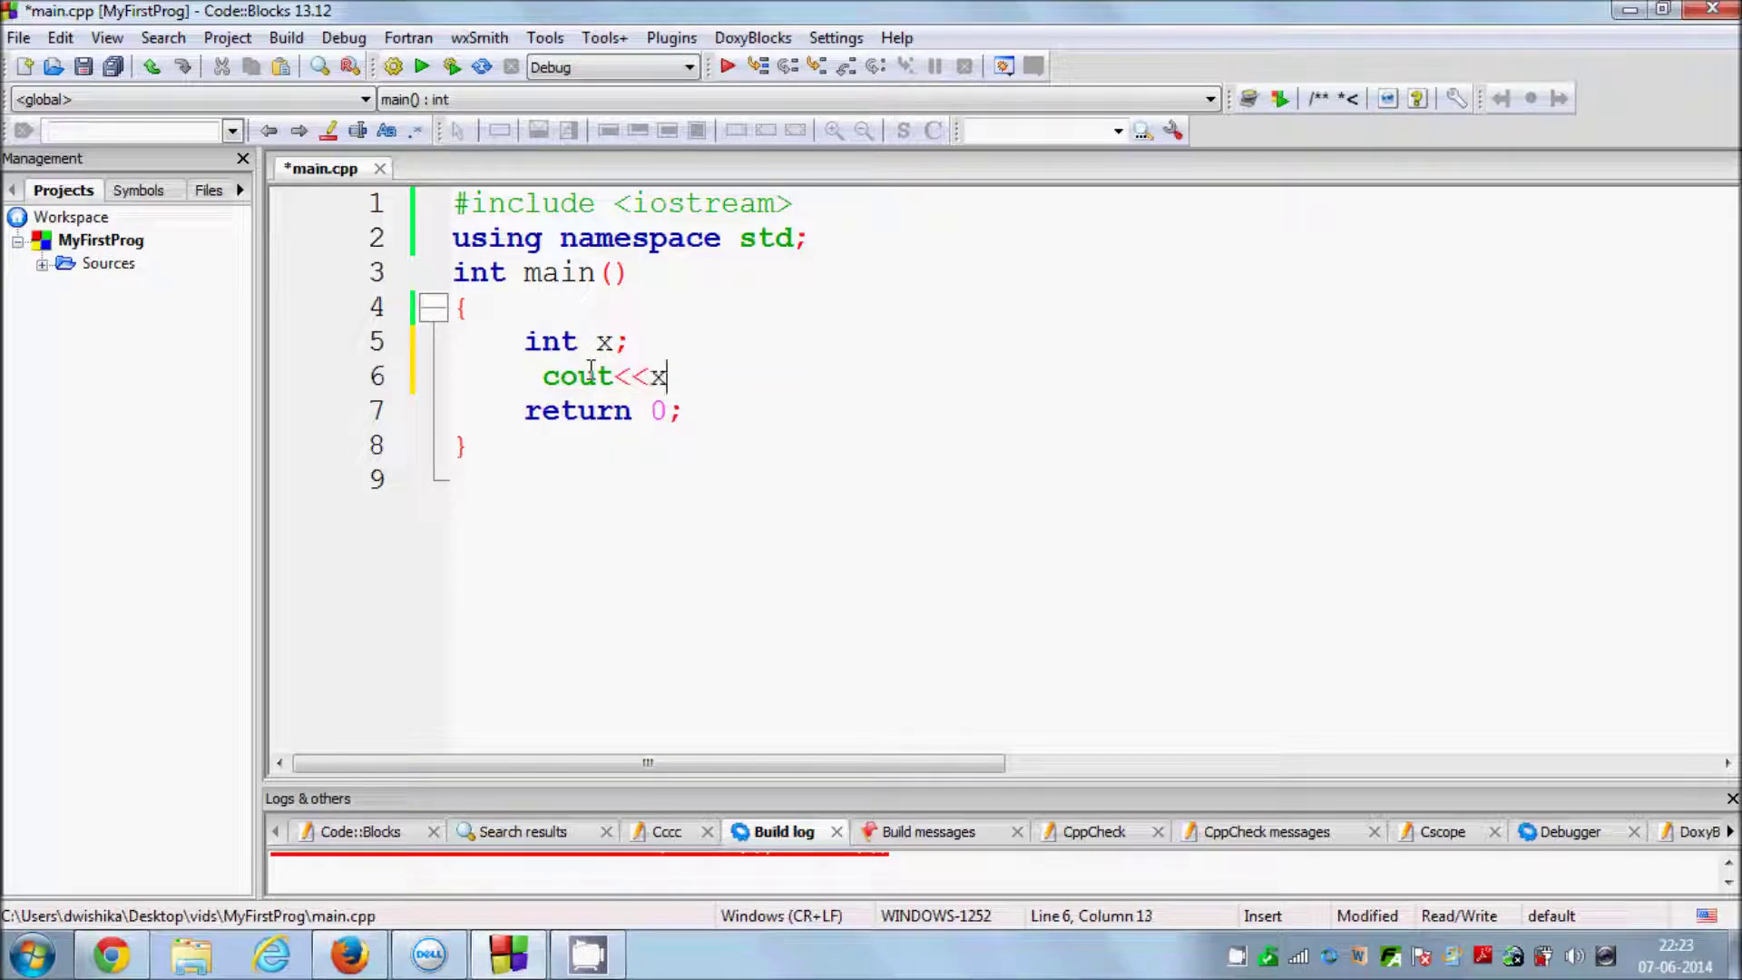
type(";")
left_click(616, 340)
type("+")
Fix x's initializer to read 10*20+30/40-50 and highlight the expression
key("BackSpace")
type("=")
type("01")
key("BackSpace")
key("BackSpace")
type("10")
type("*")
type("20")
type("+")
type("30")
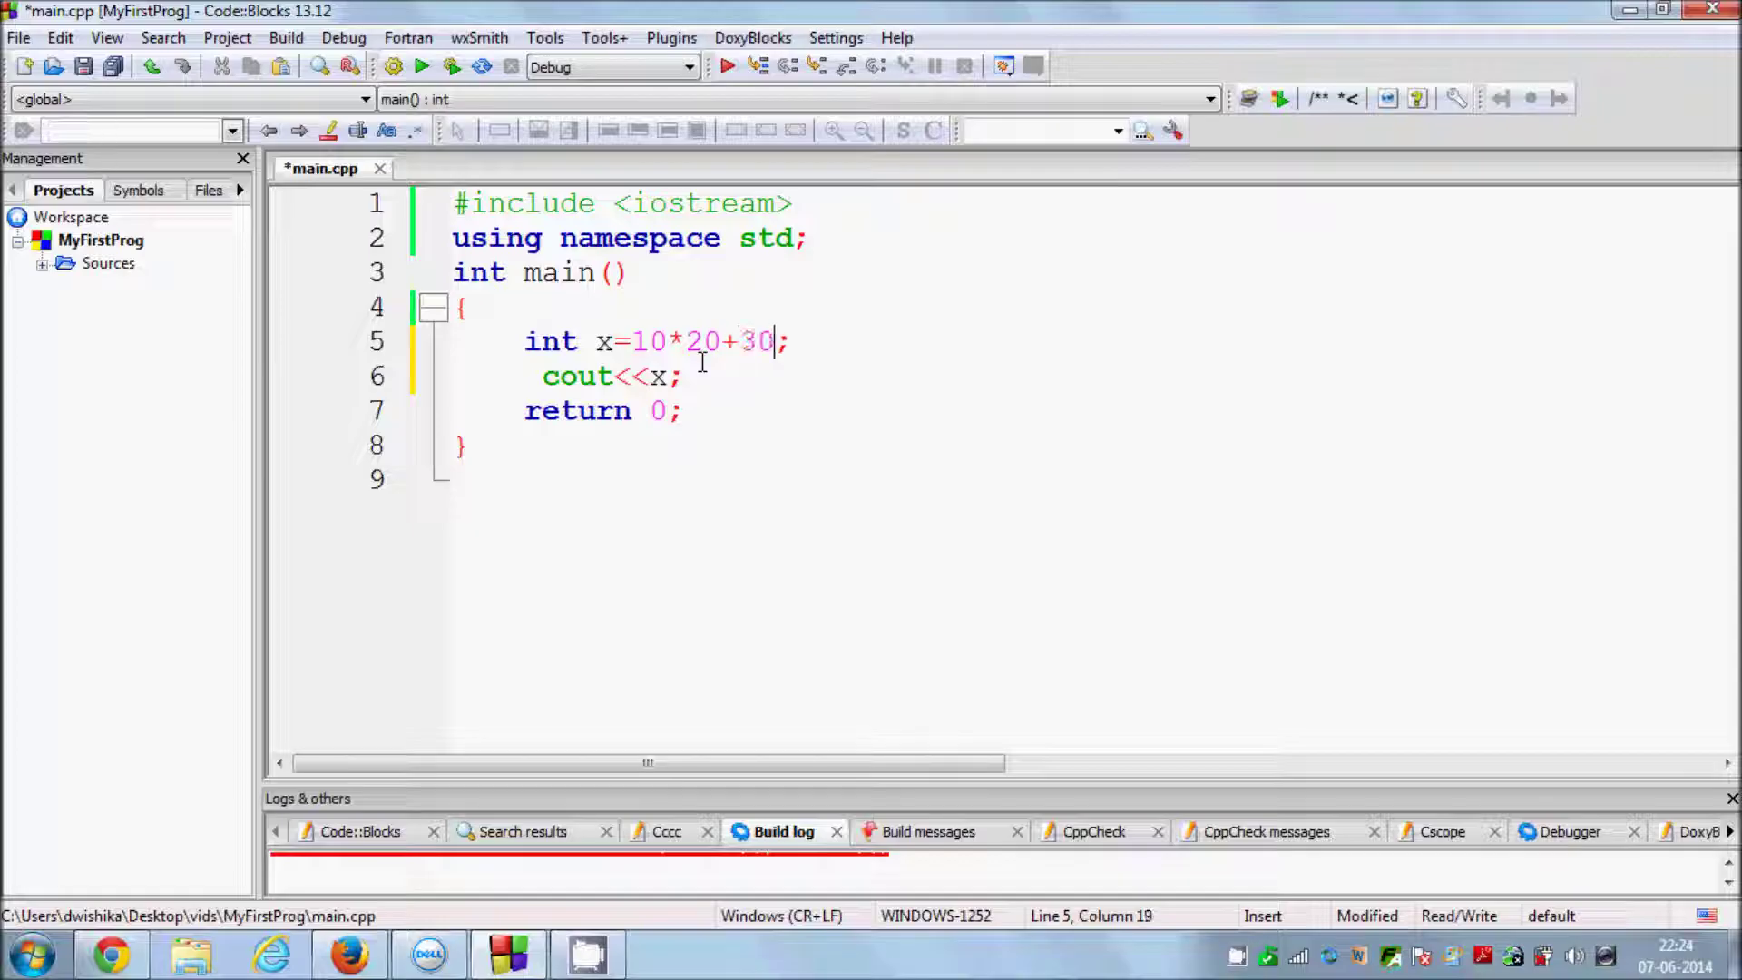
type("/")
type("40")
type("-5")
type("0")
left_click_drag(882, 341, 659, 334)
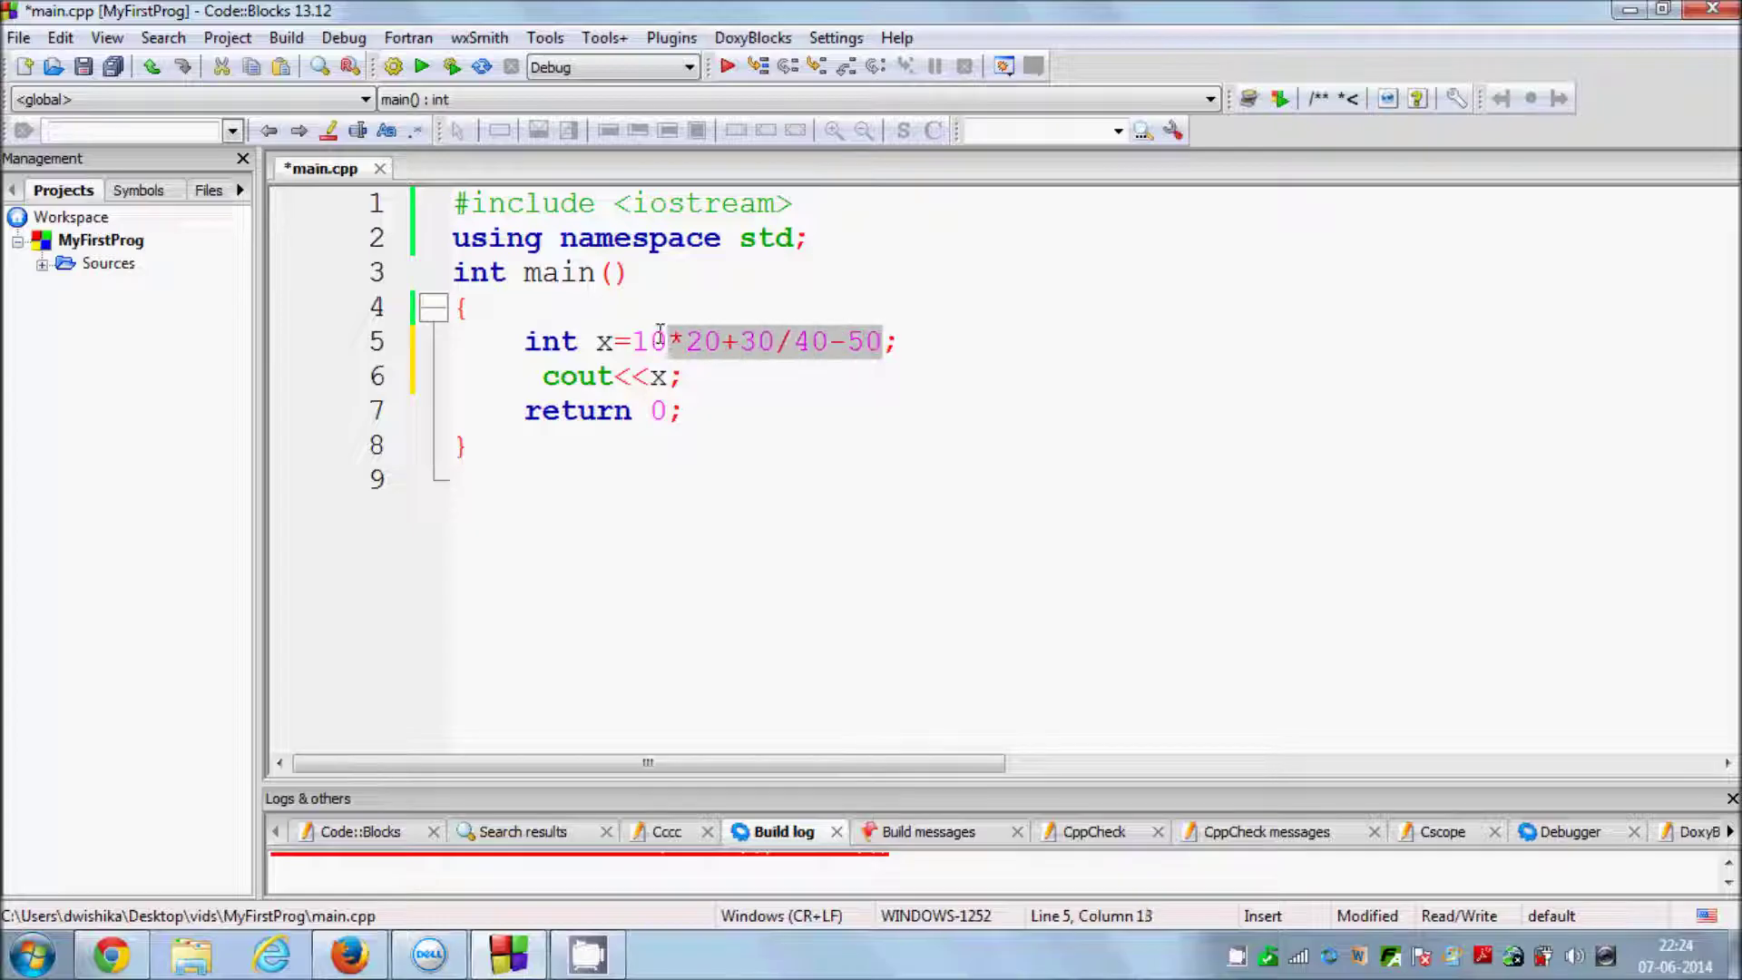
left_click(703, 348)
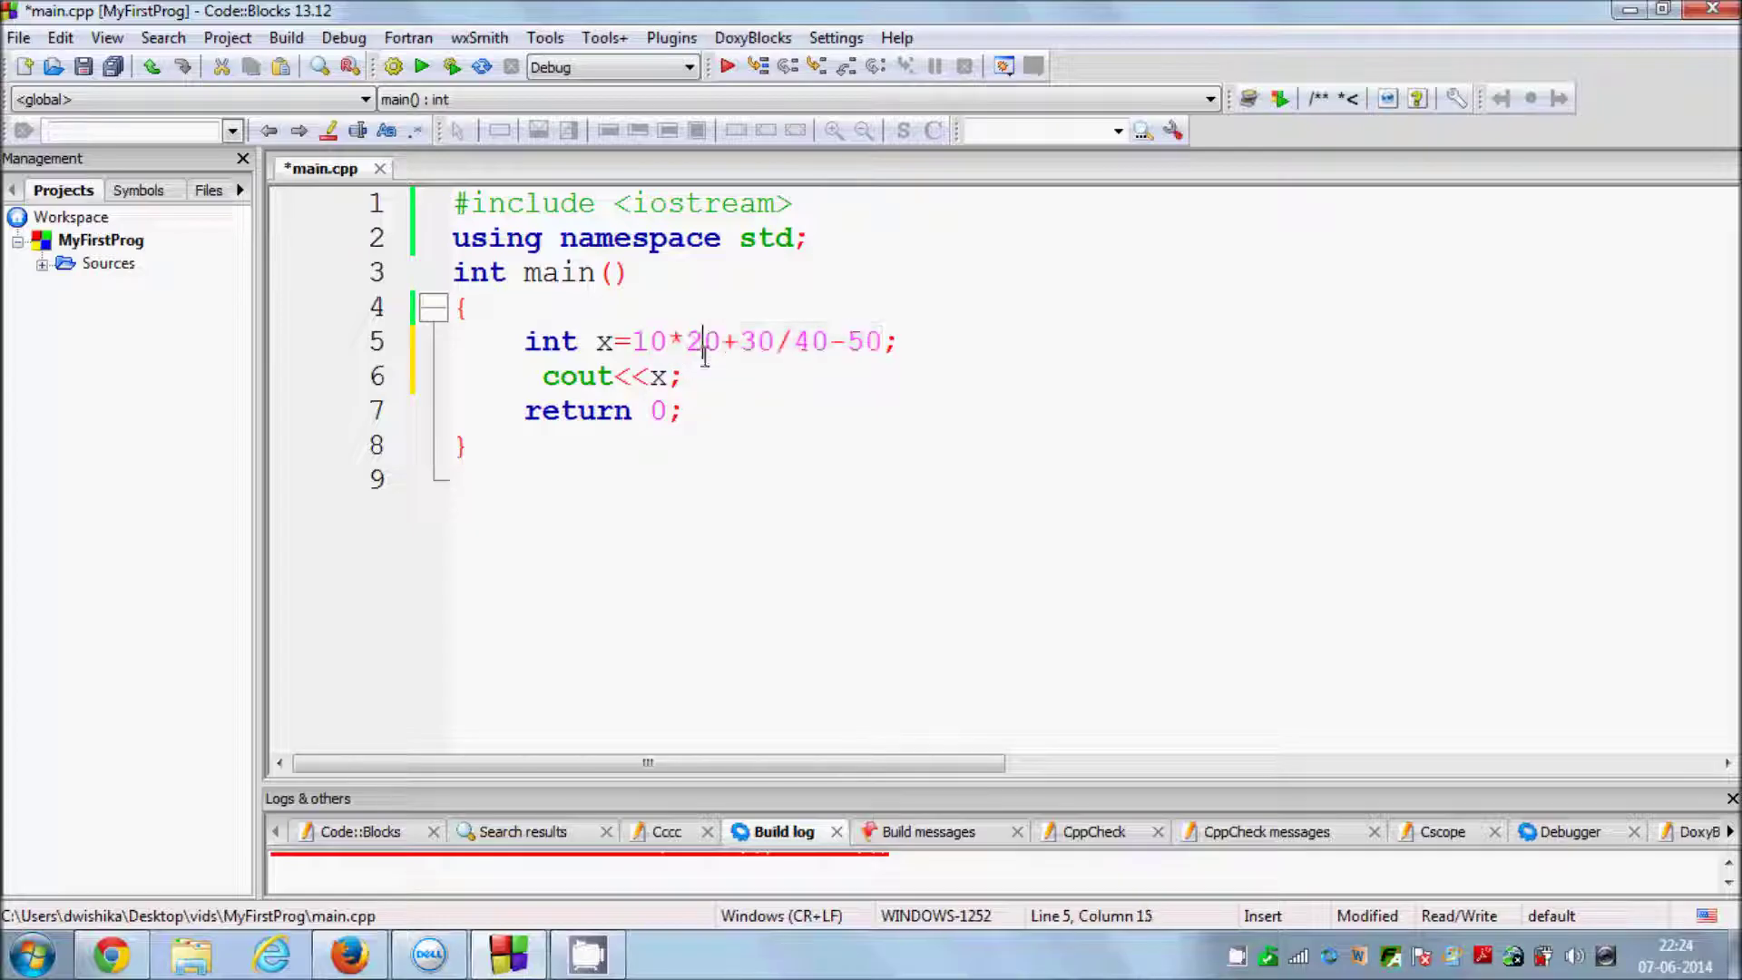
left_click_drag(882, 340, 634, 340)
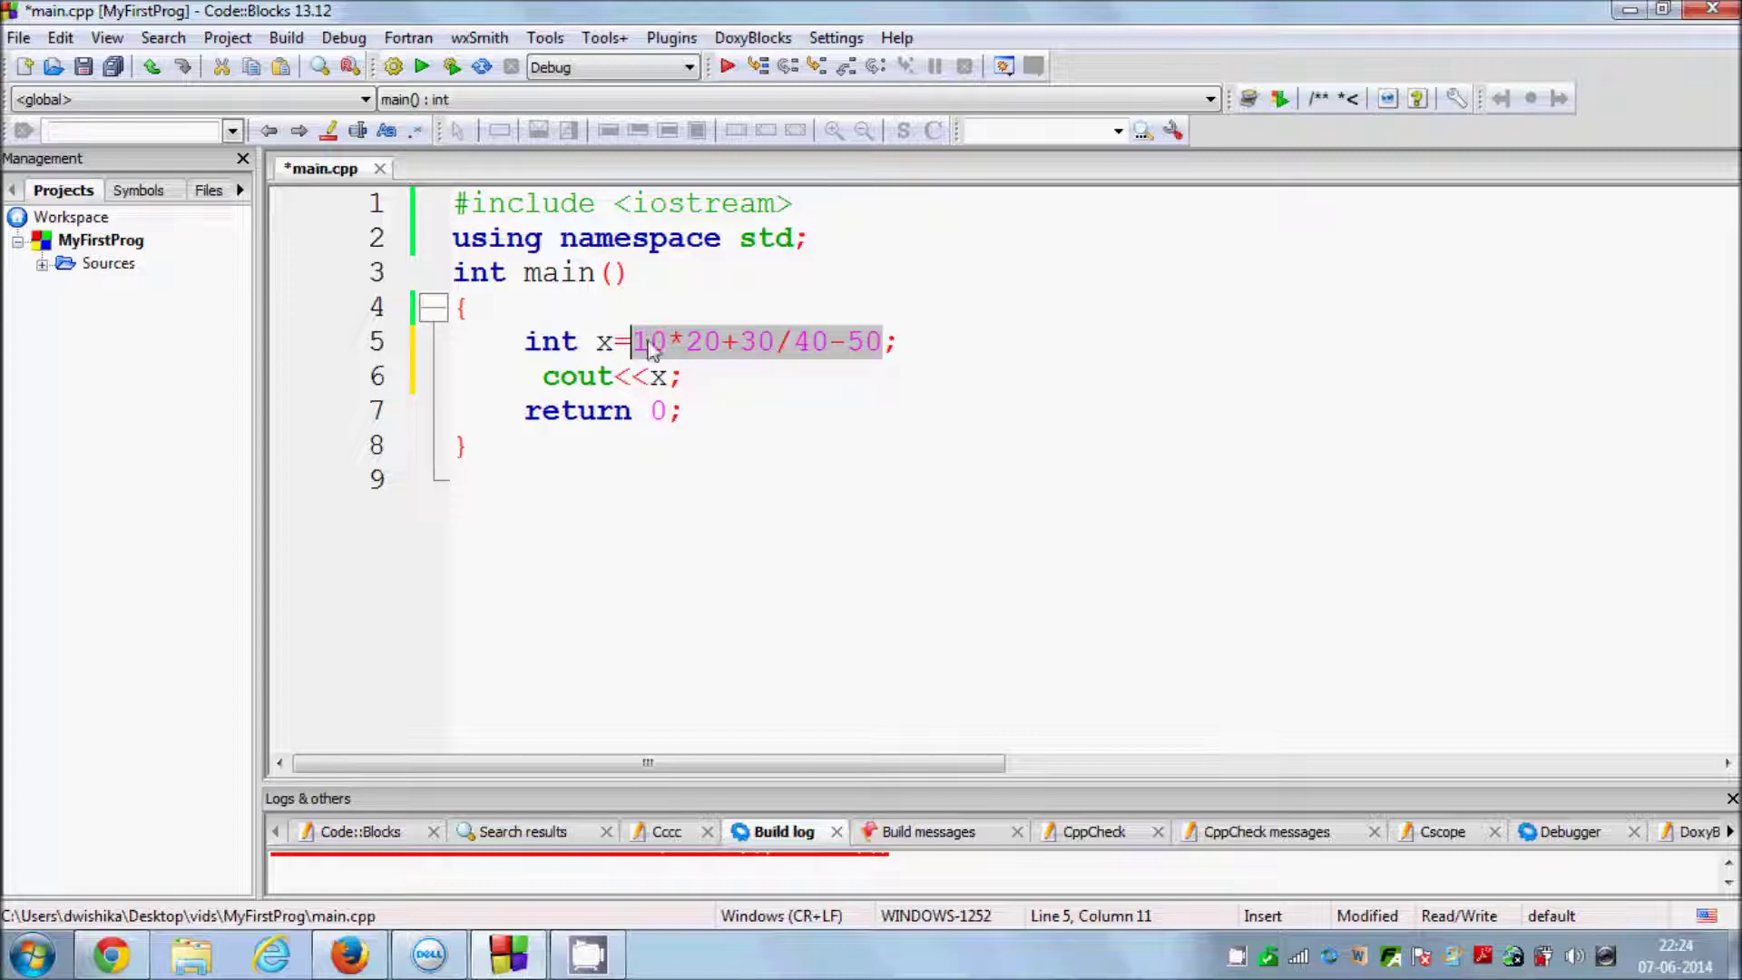
left_click(651, 343)
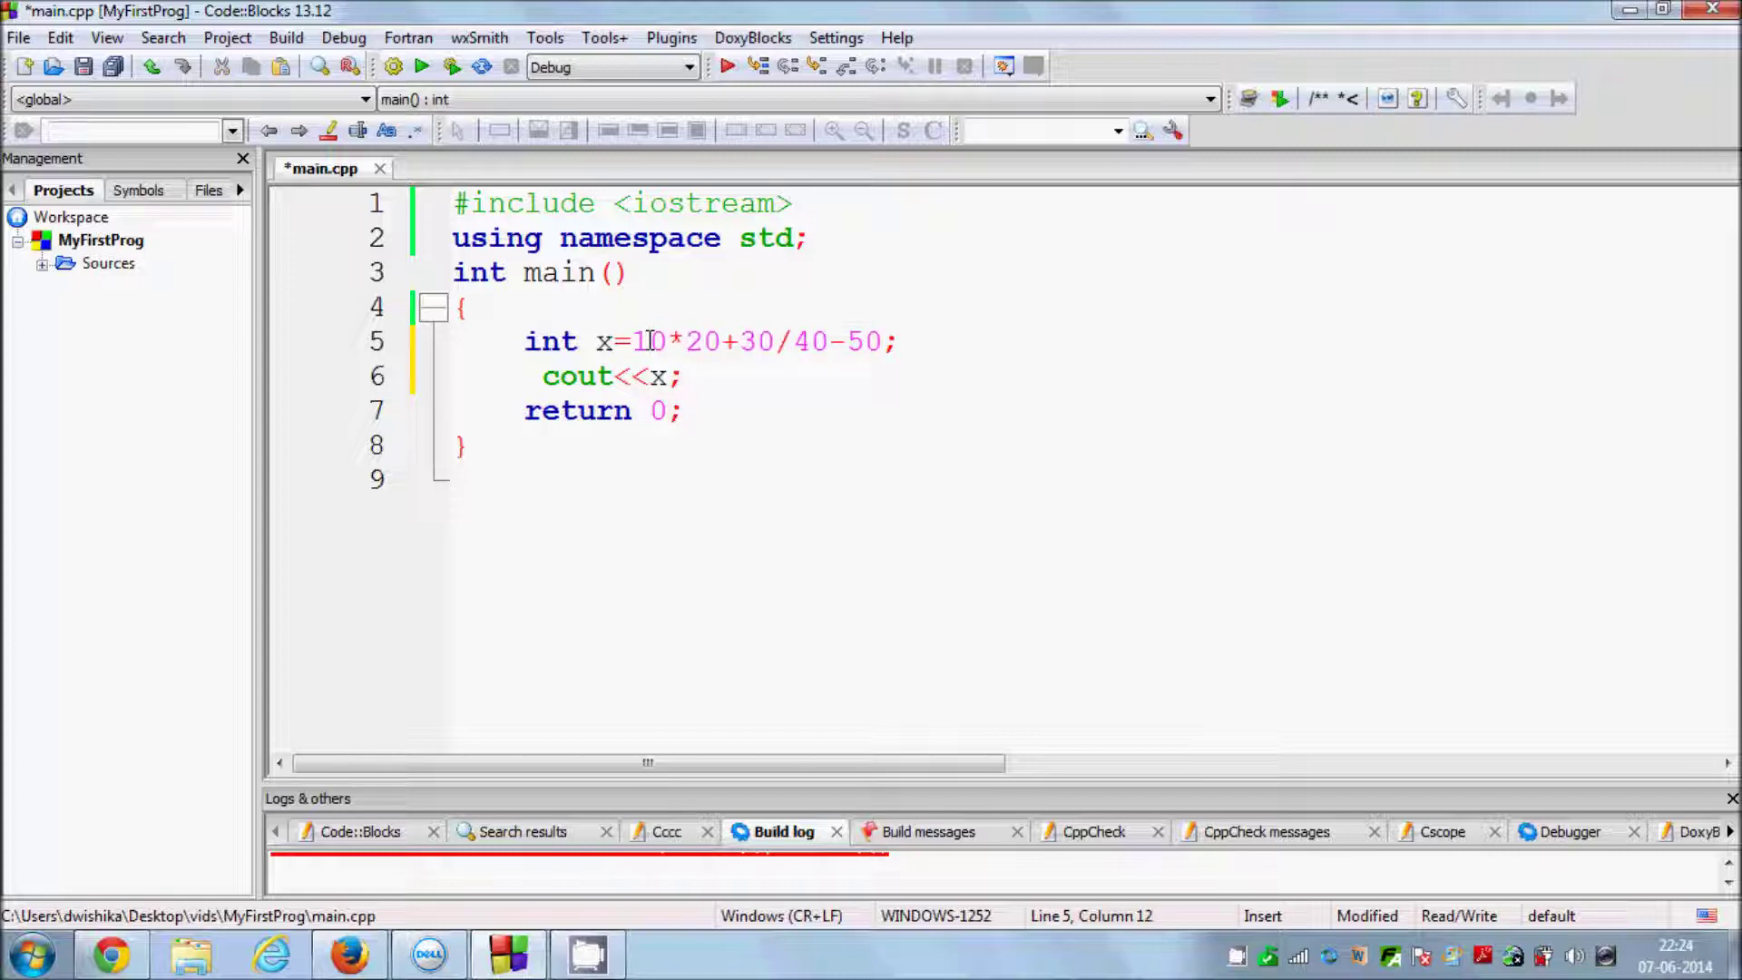
Highlight the whole expression again, then just the product 10*20
left_click(634, 340)
left_click_drag(635, 340, 891, 359)
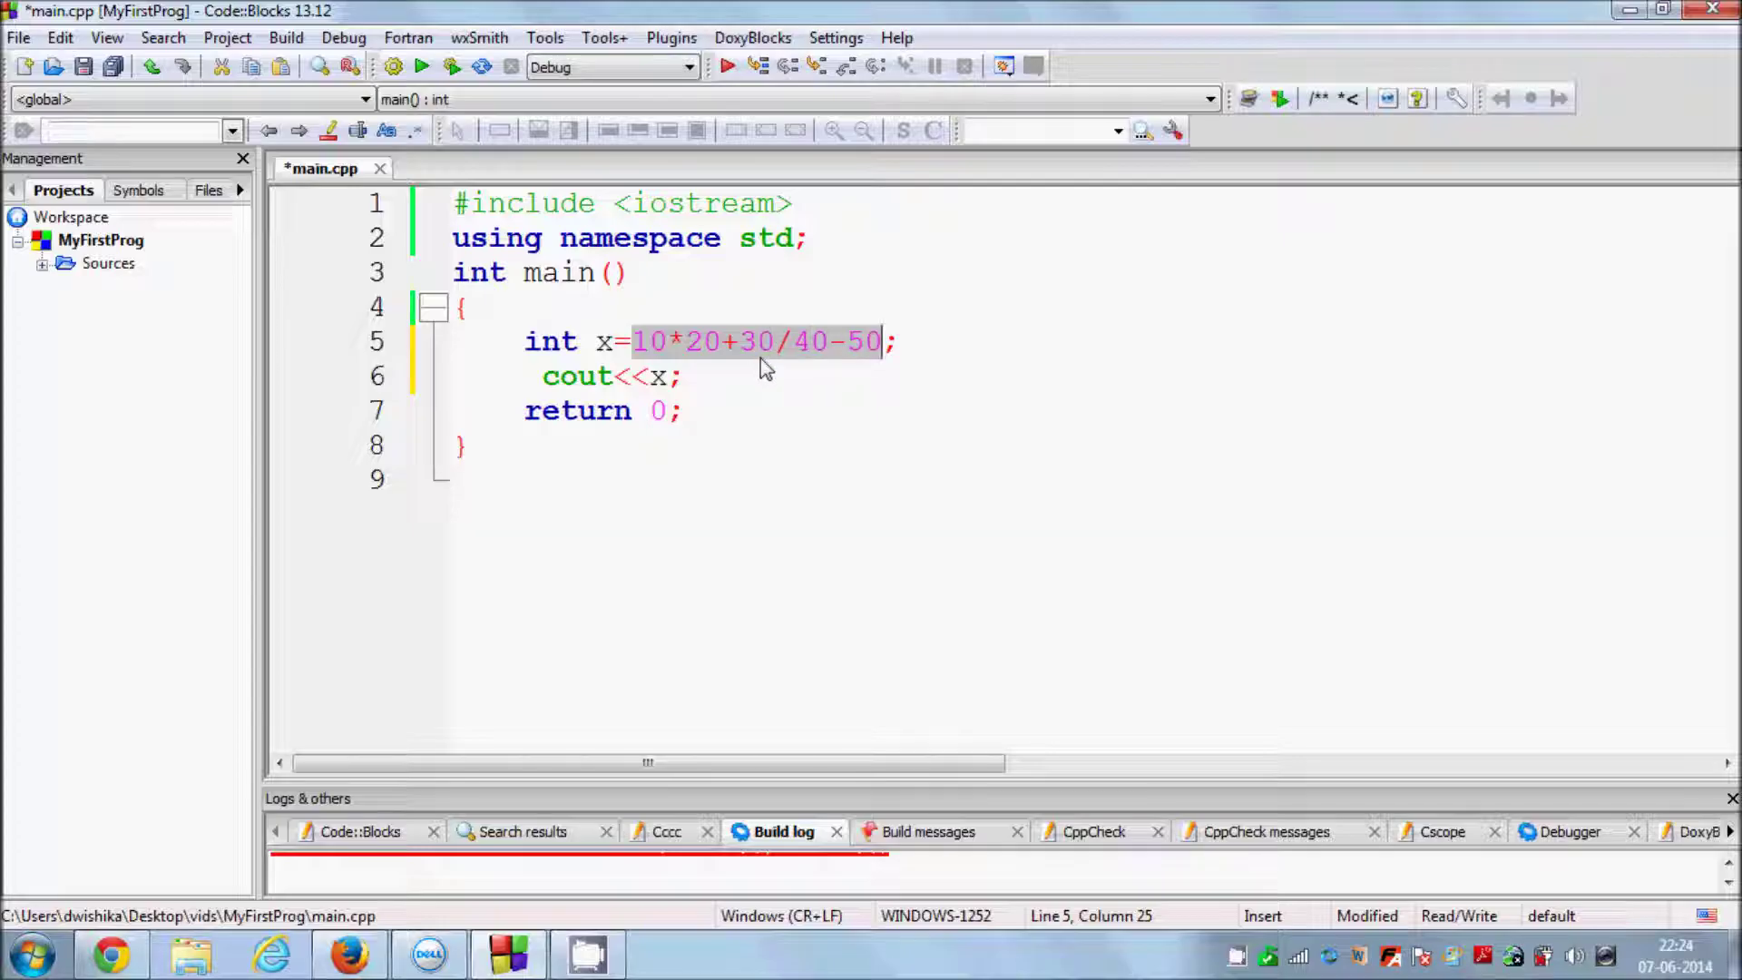
left_click(710, 339)
left_click_drag(721, 340, 630, 341)
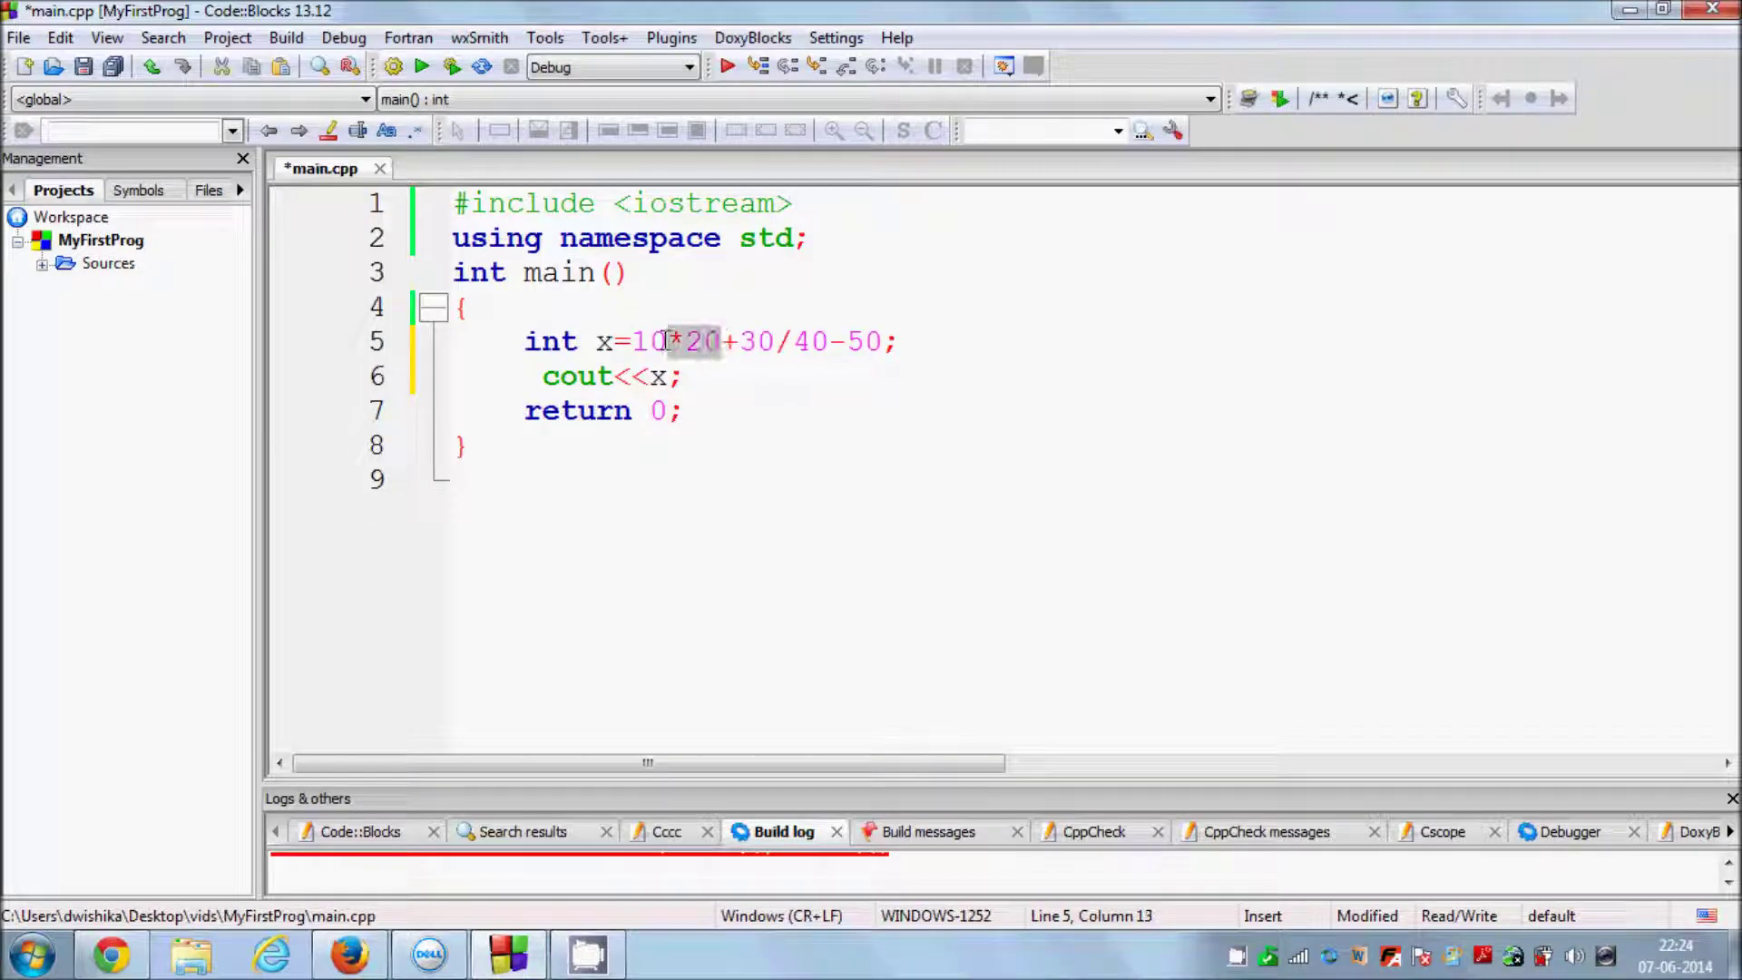
left_click(614, 314)
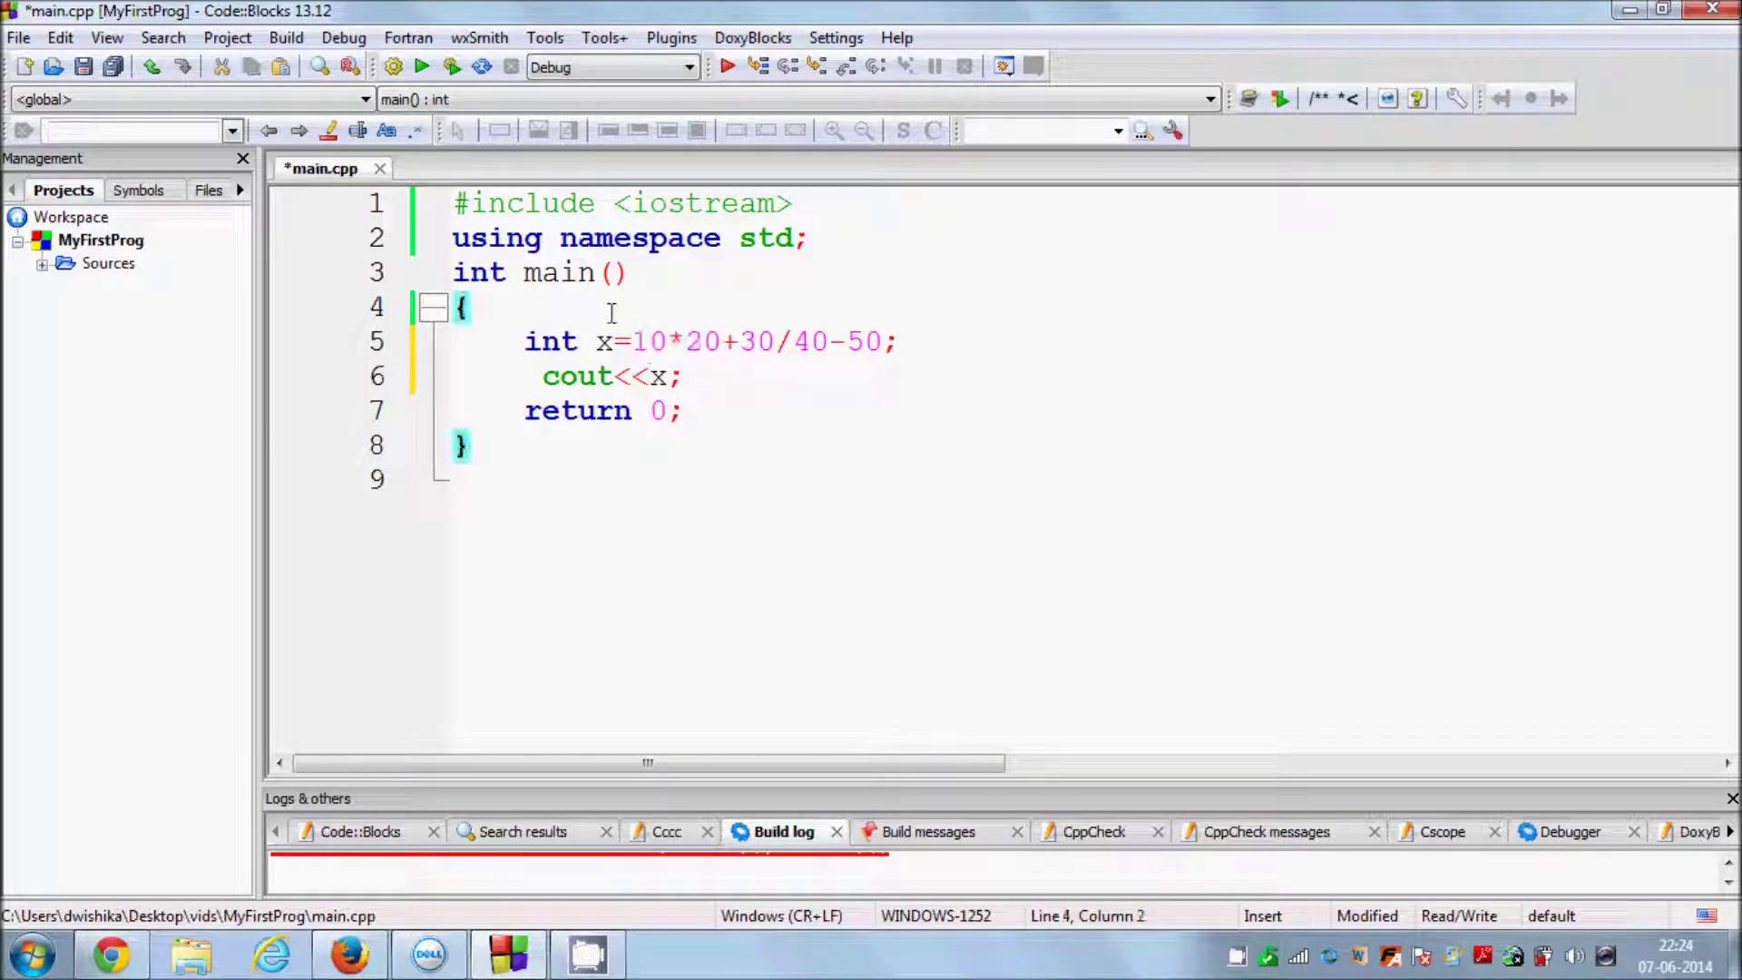
Add a //PEMDAS comment above x and step through its letters and 10*20+30/
key("Return")
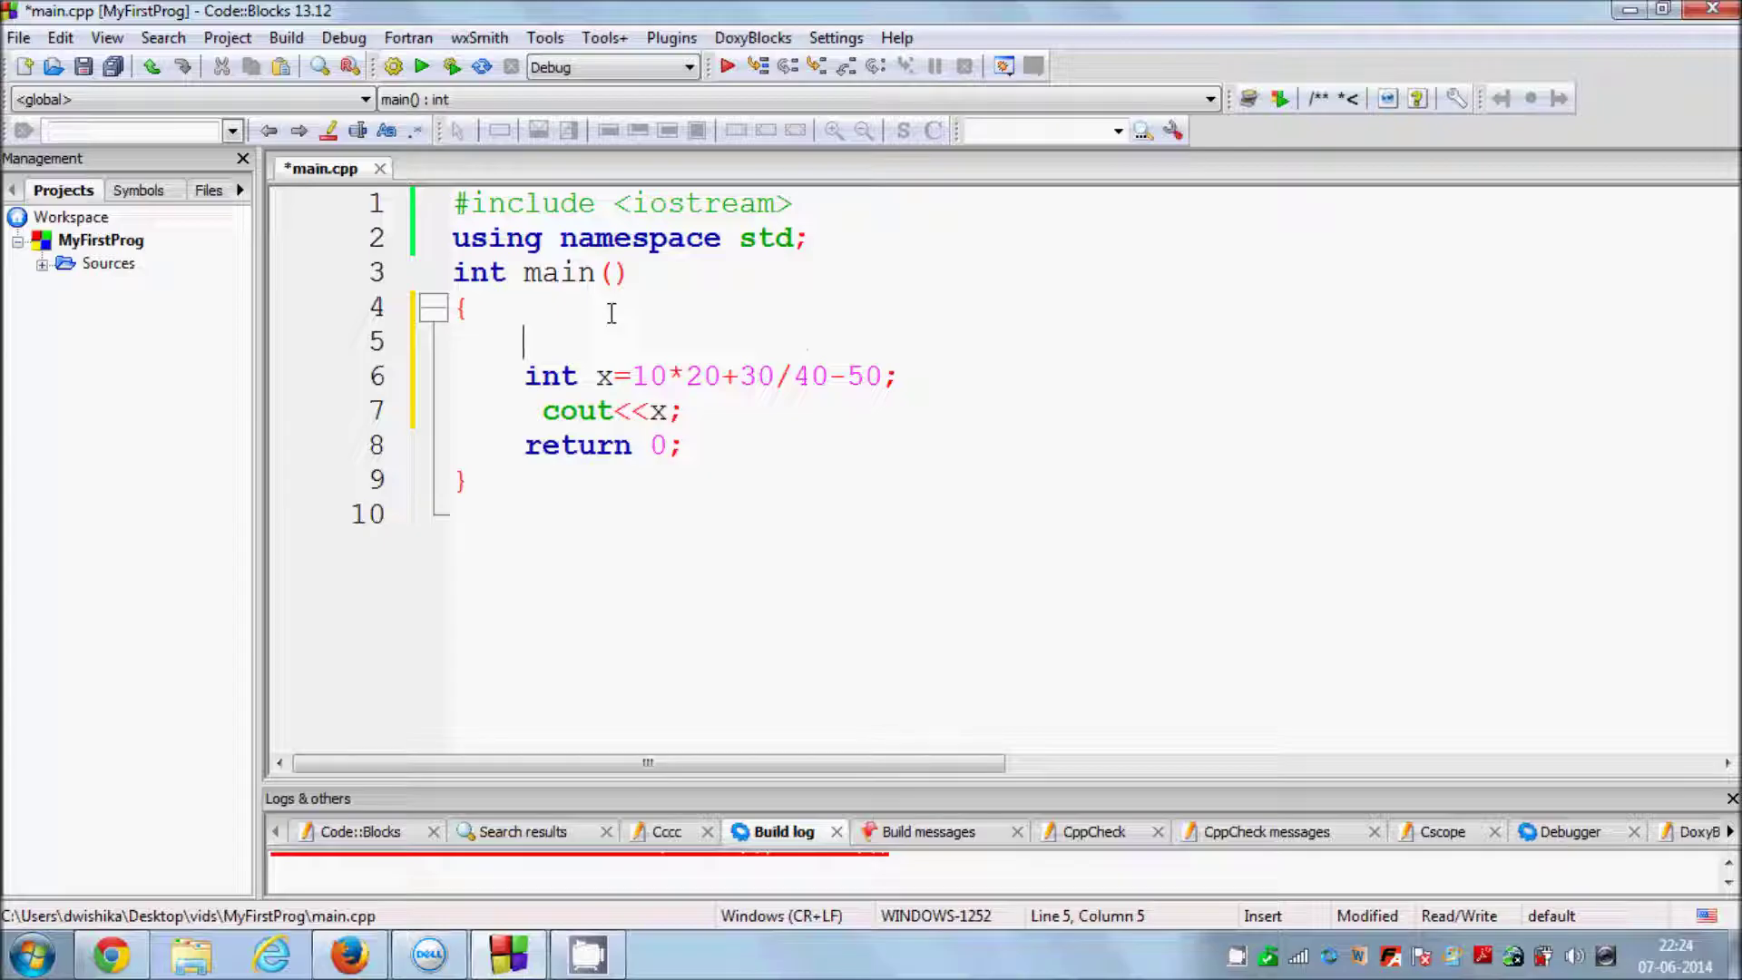
type("//")
type("PE")
type("M")
type("DAS")
left_click(574, 342)
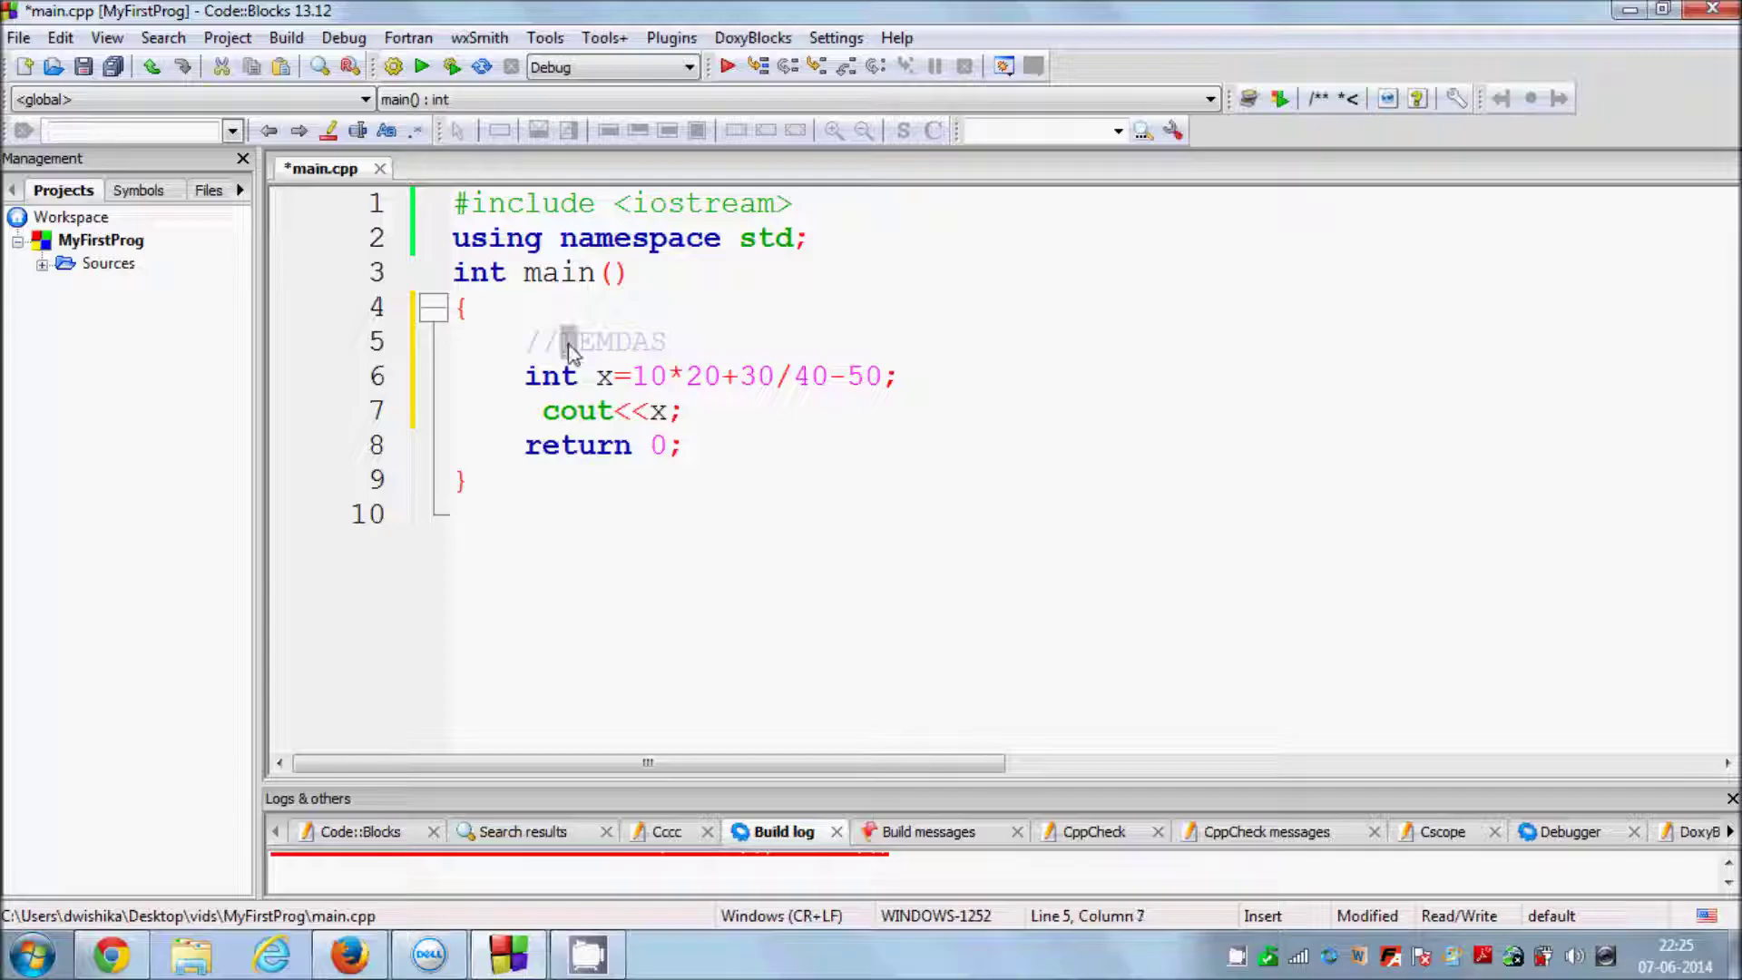
left_click(583, 340)
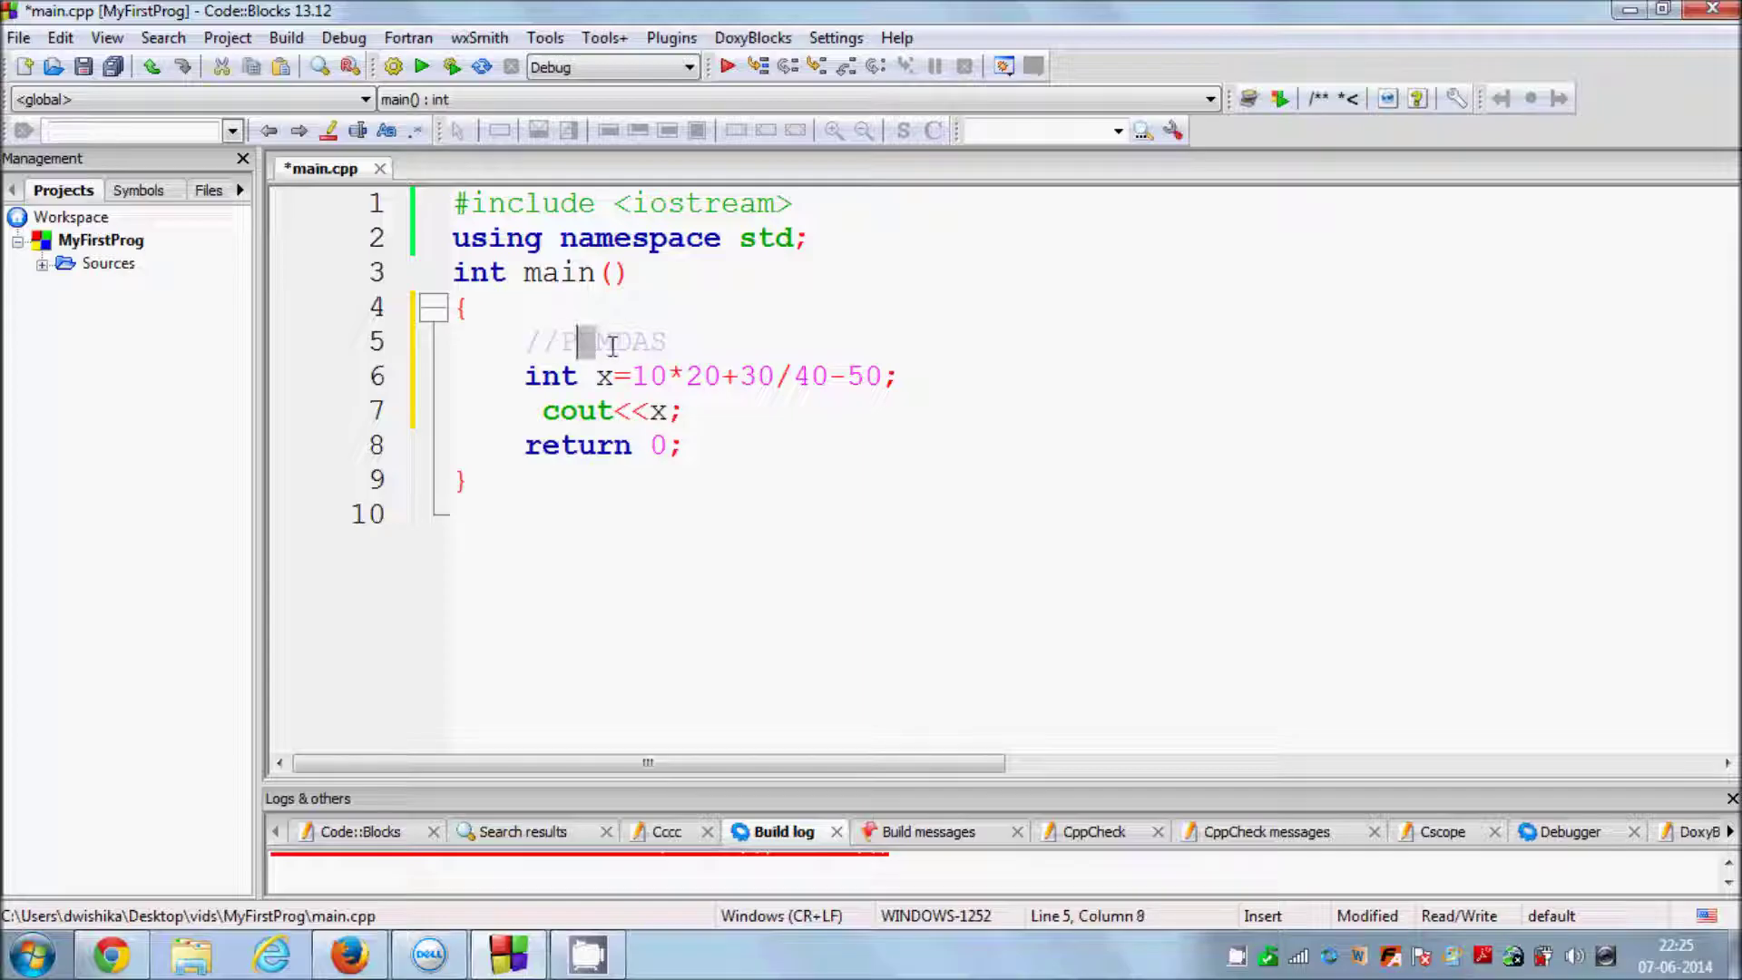
key("Right")
key("Right")
key("Right")
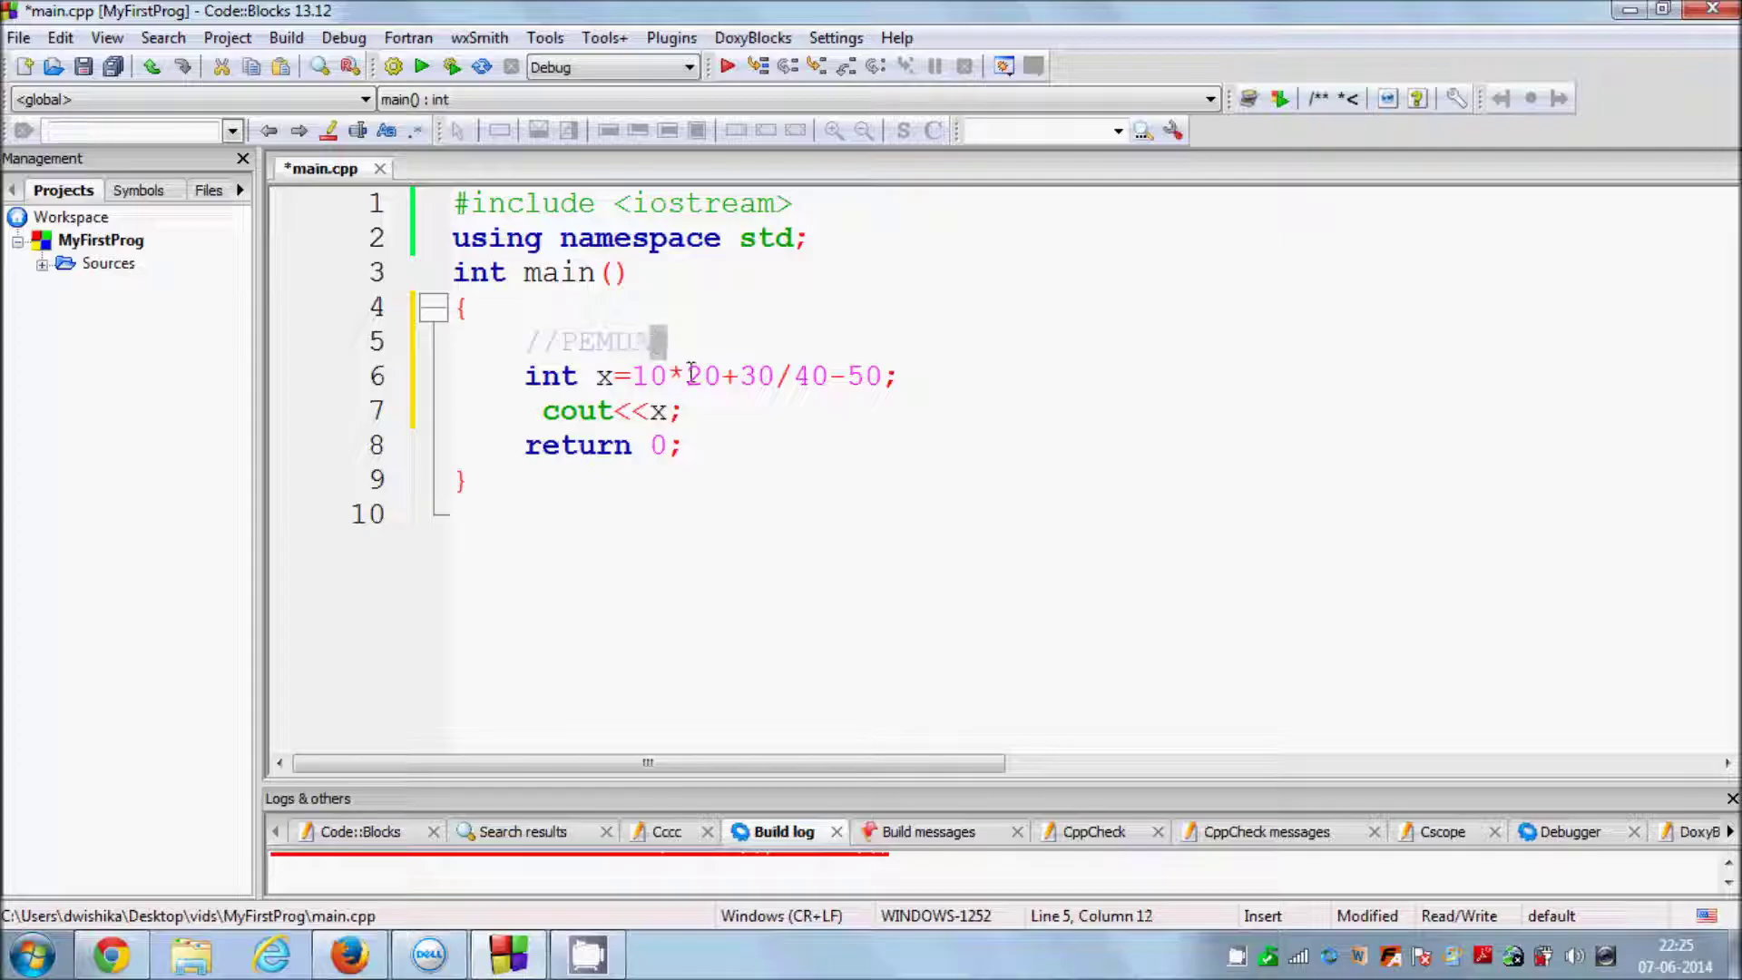
left_click(689, 376)
left_click_drag(638, 376, 787, 376)
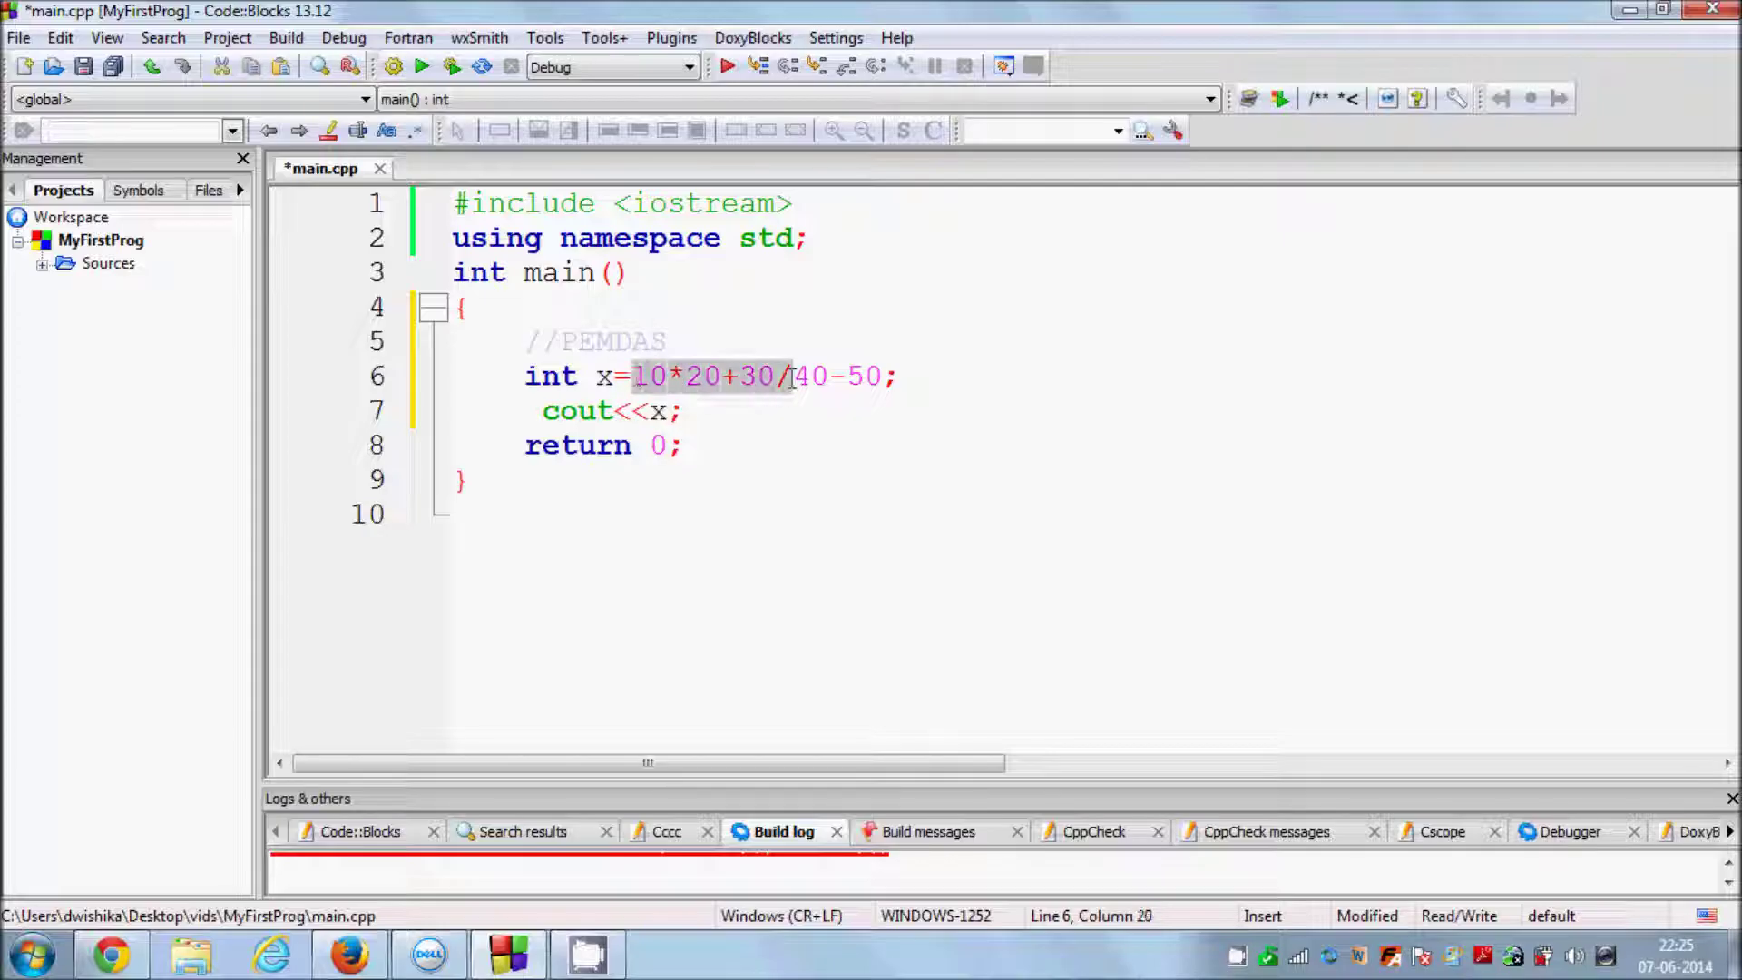
left_click(787, 375)
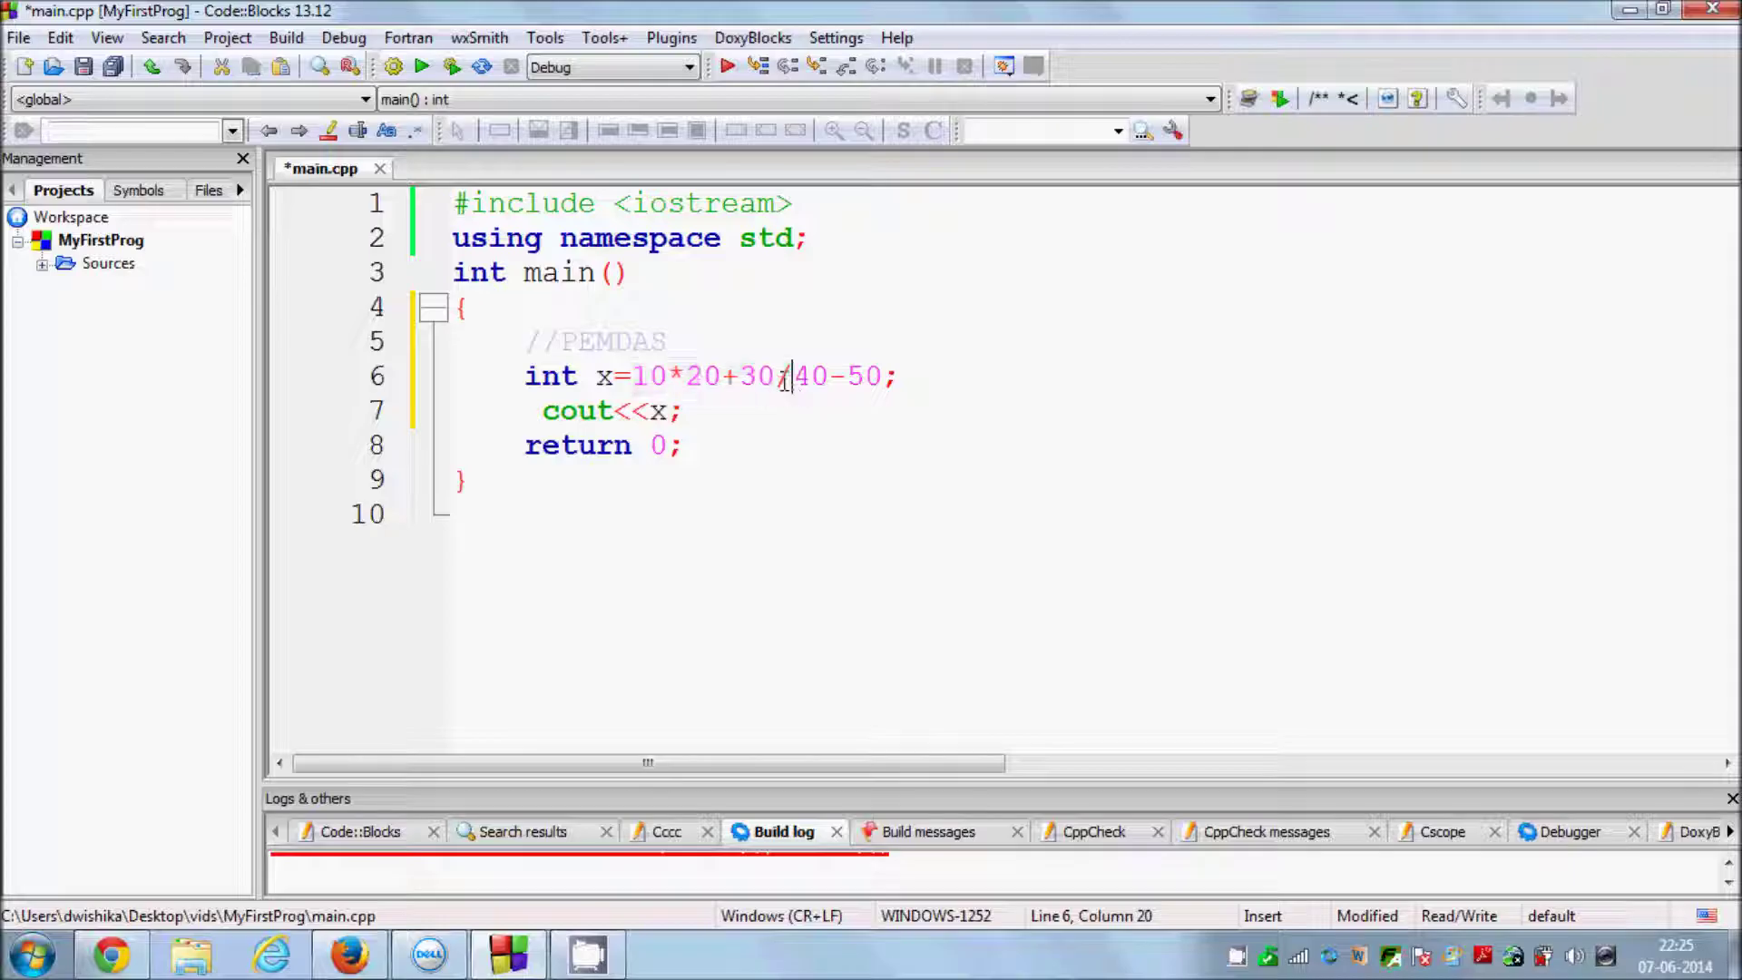
left_click(634, 376)
Highlight E in PEMDAS, then 10*20, 30/40, 20+30, 50 and the whole expression
left_click_drag(590, 341, 580, 340)
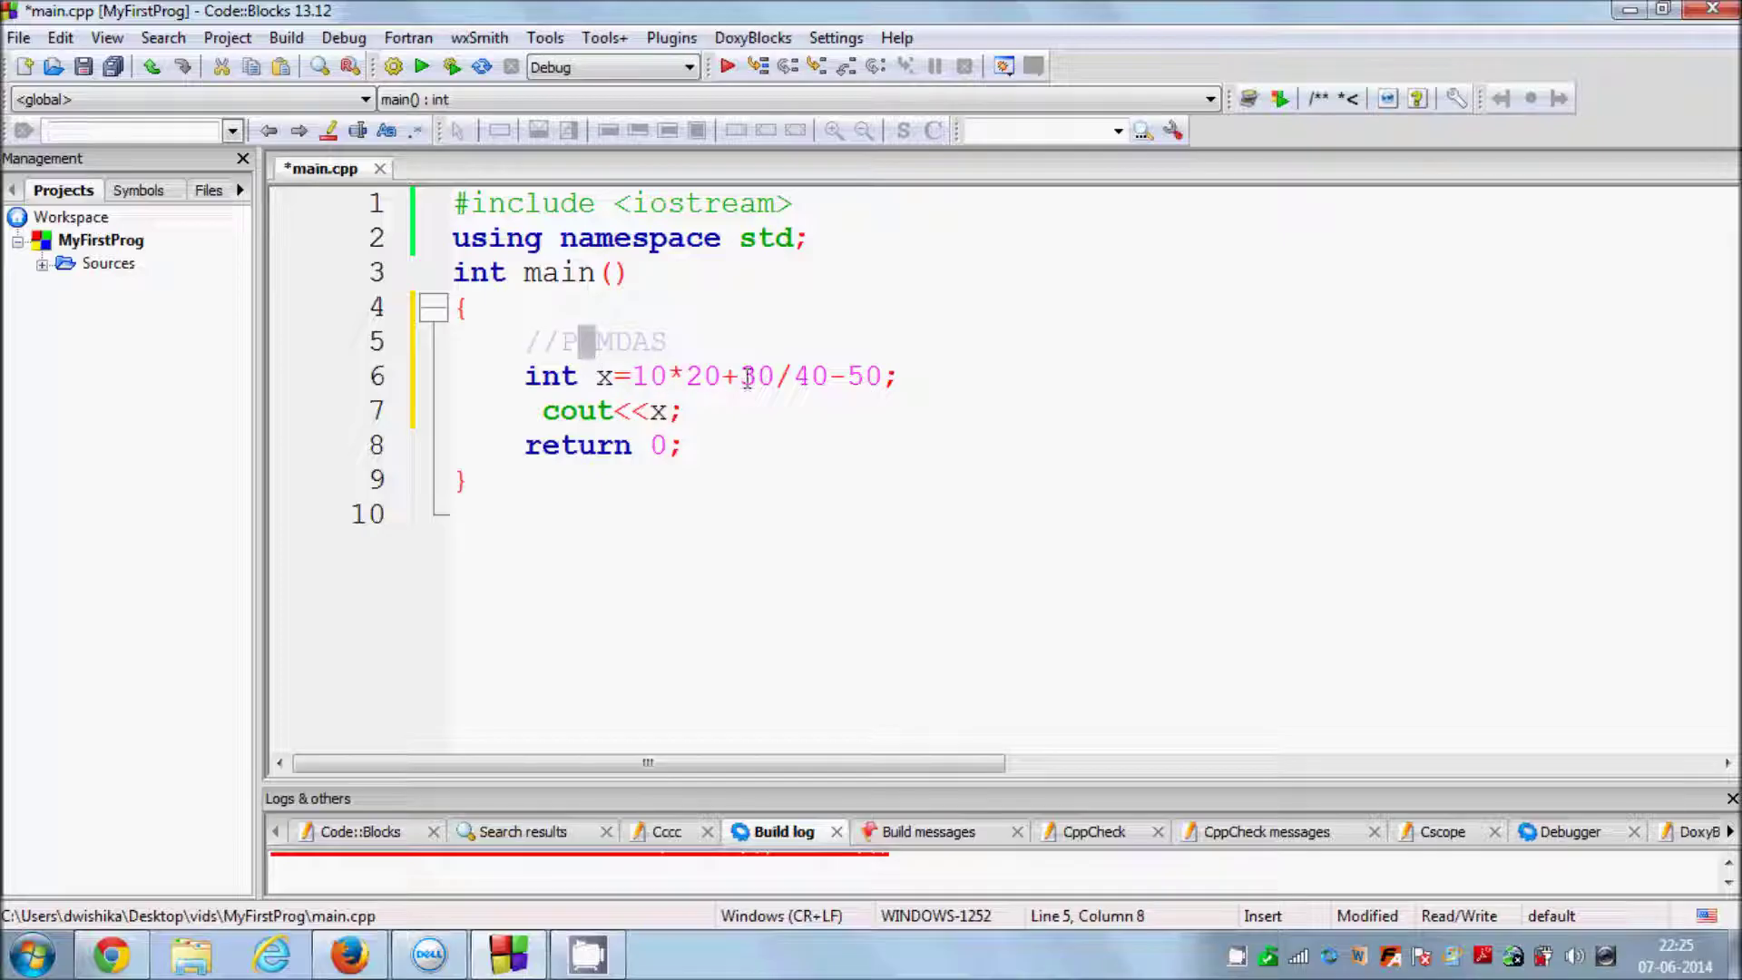
key("Right")
key("Right")
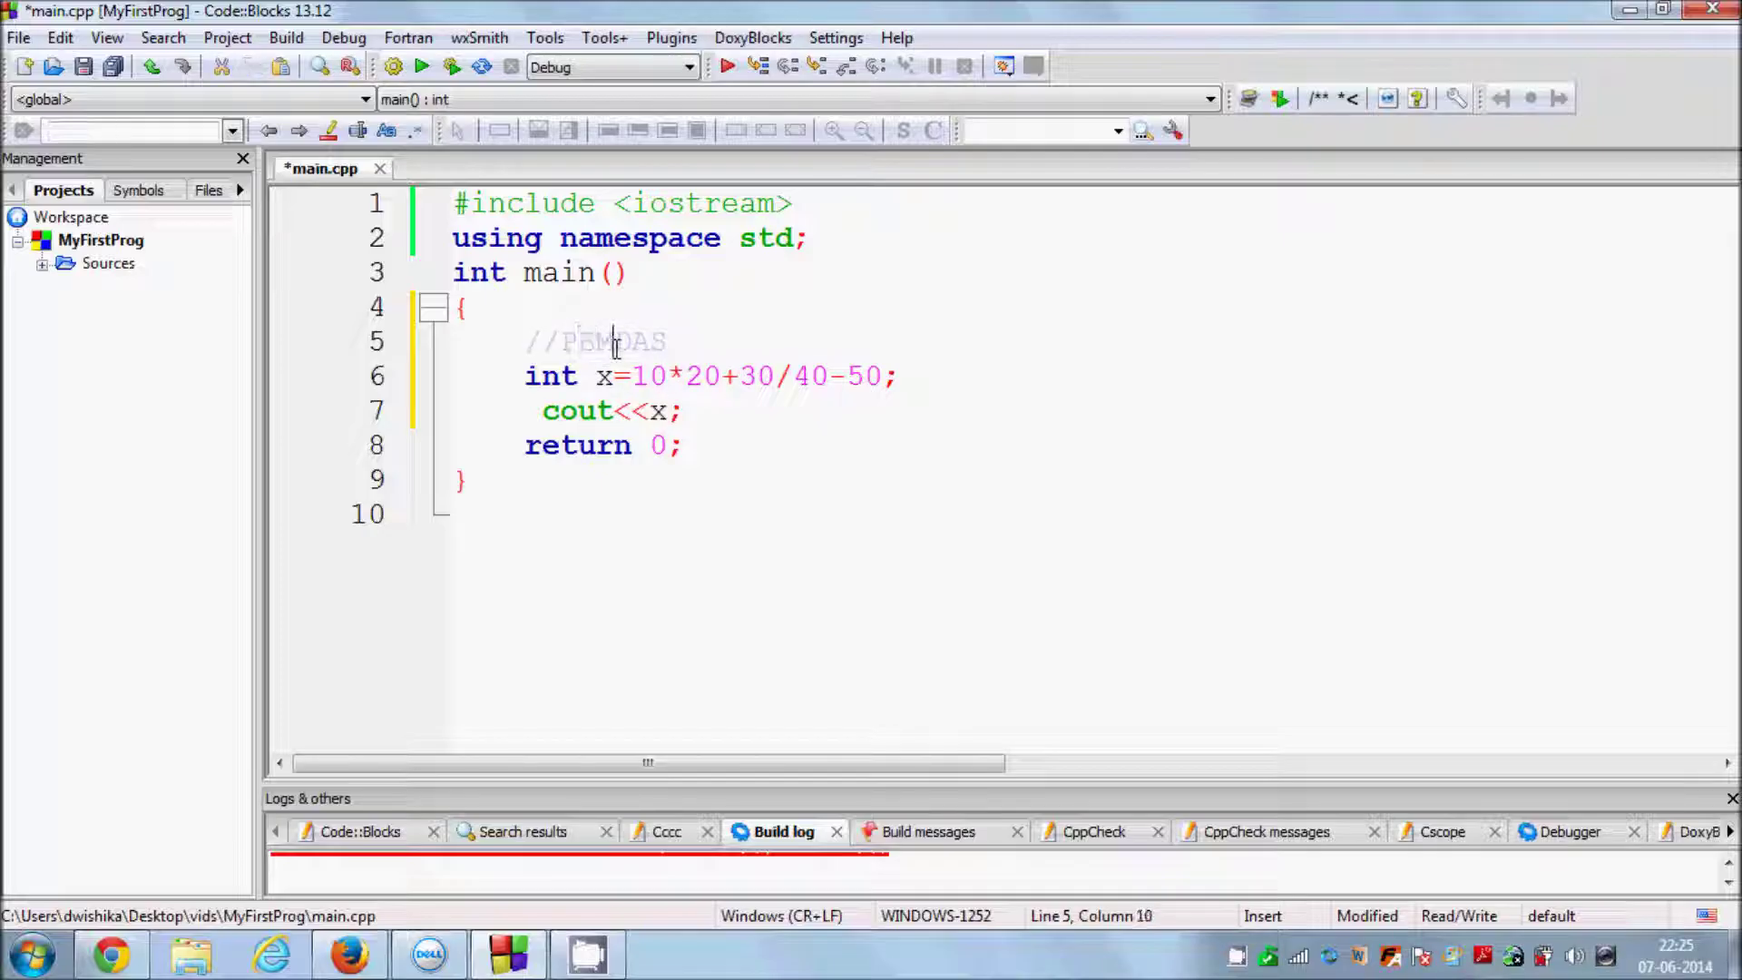
left_click_drag(634, 376, 721, 381)
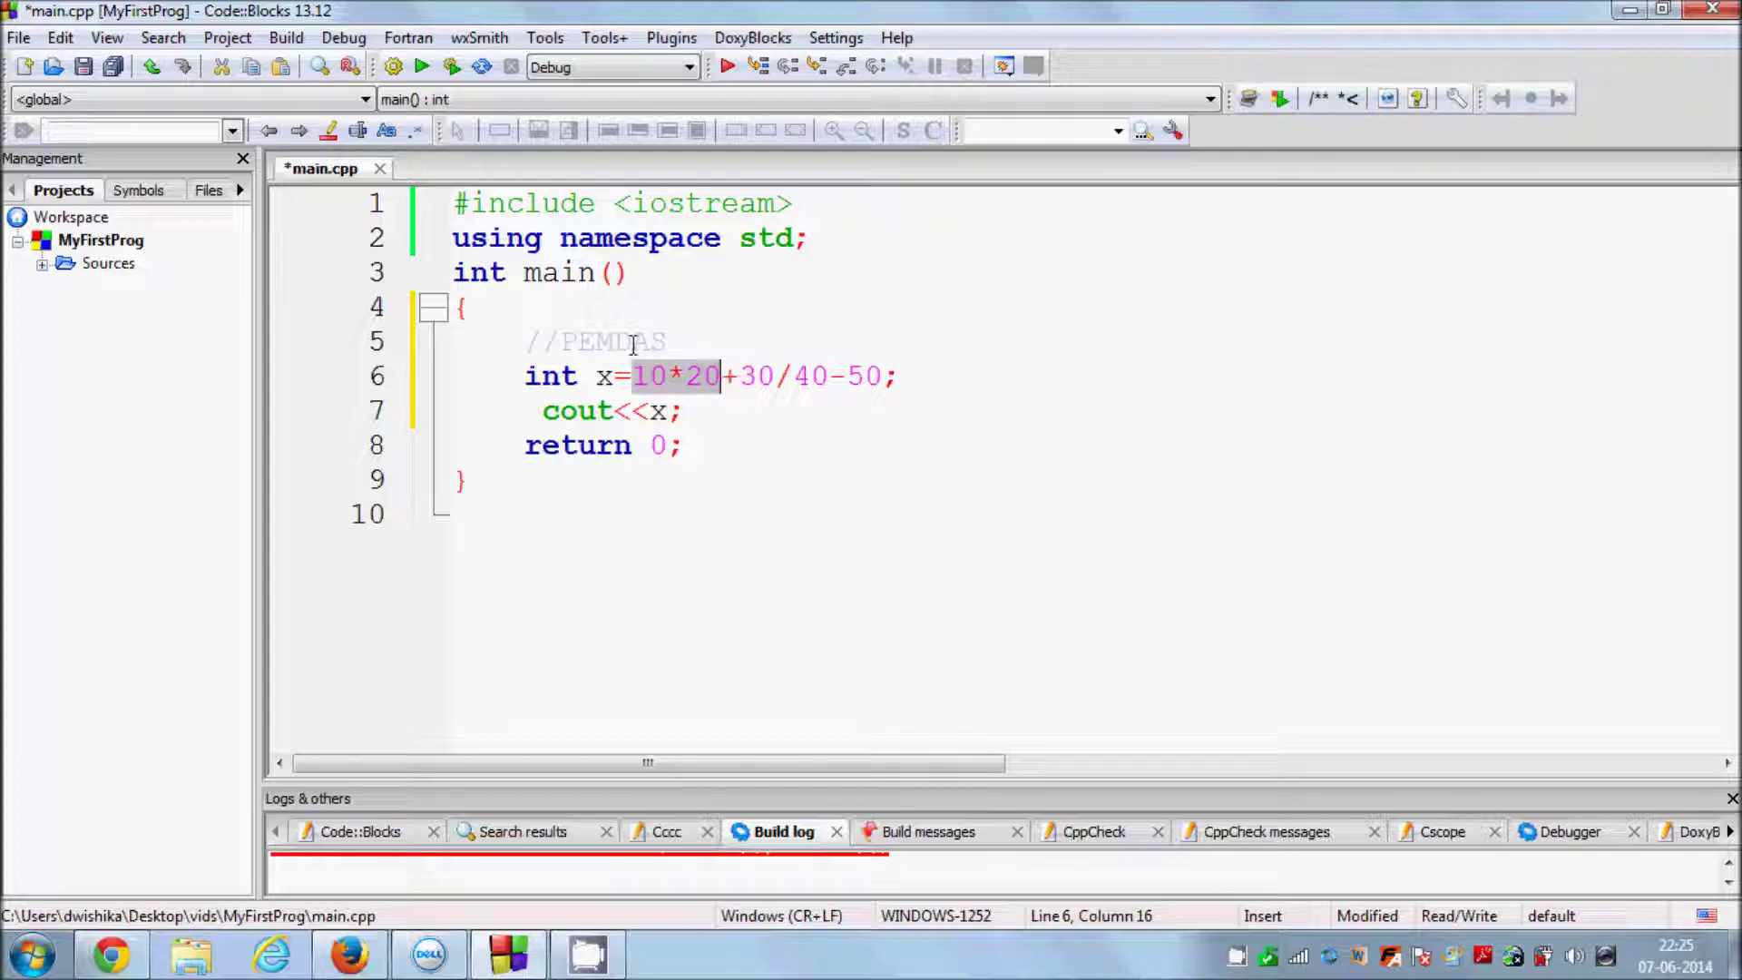
left_click_drag(740, 376, 830, 376)
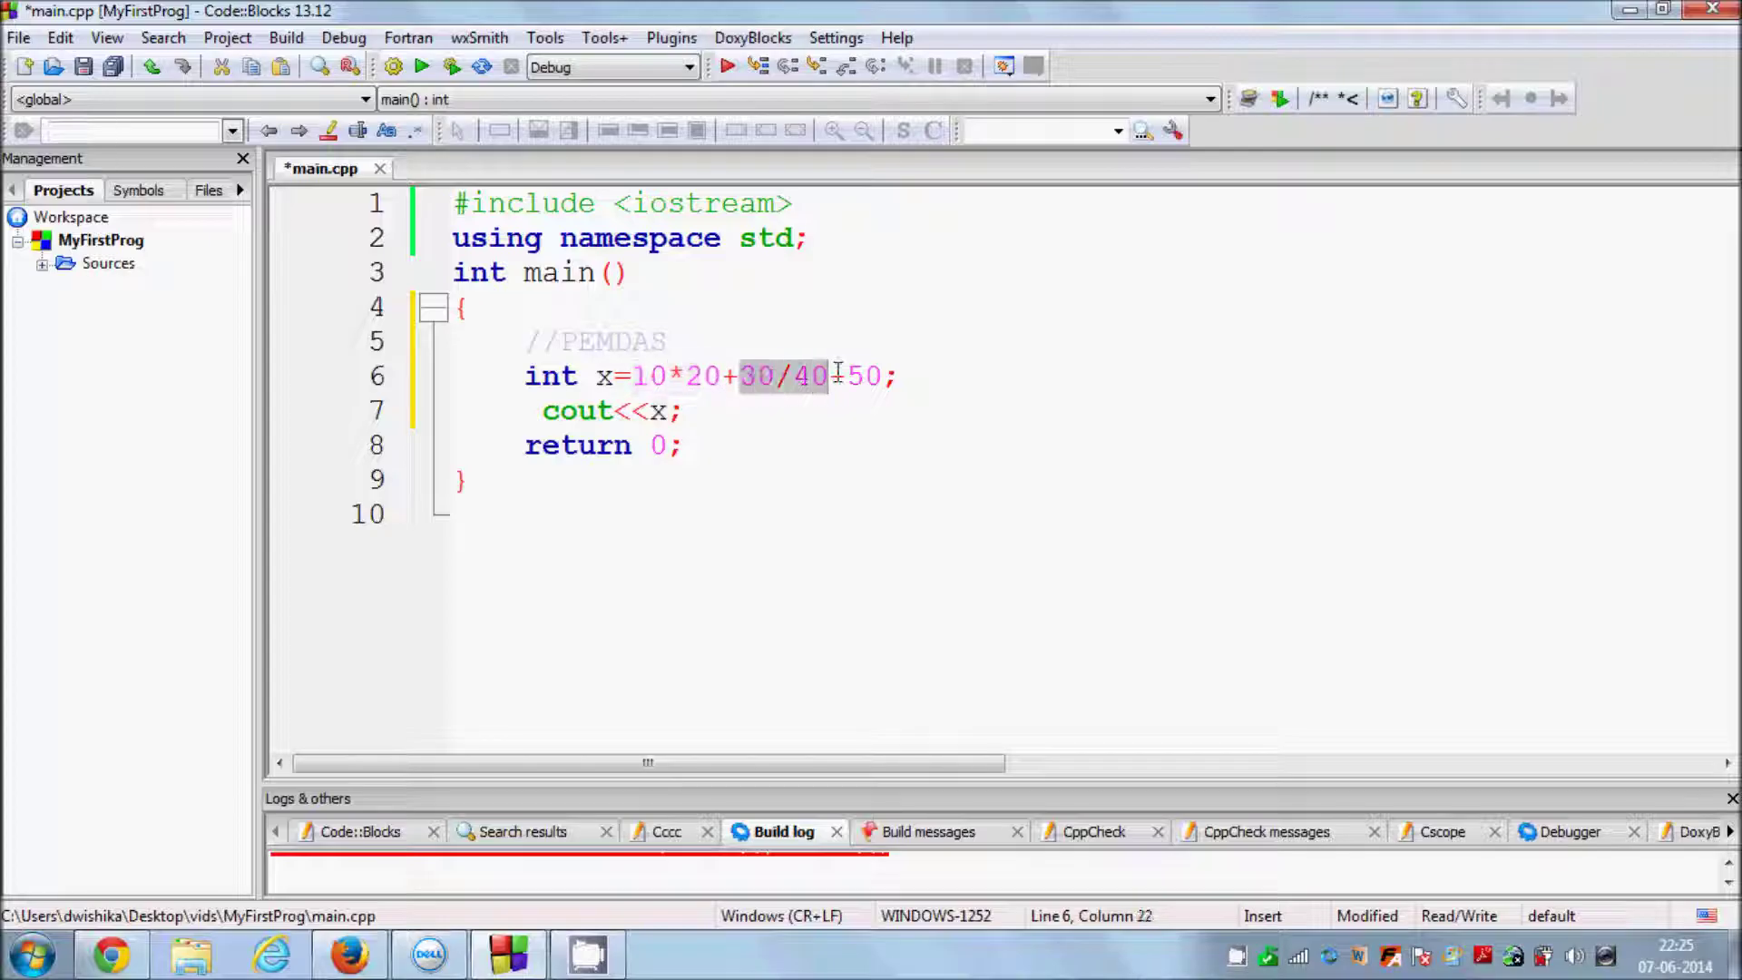
left_click(685, 376)
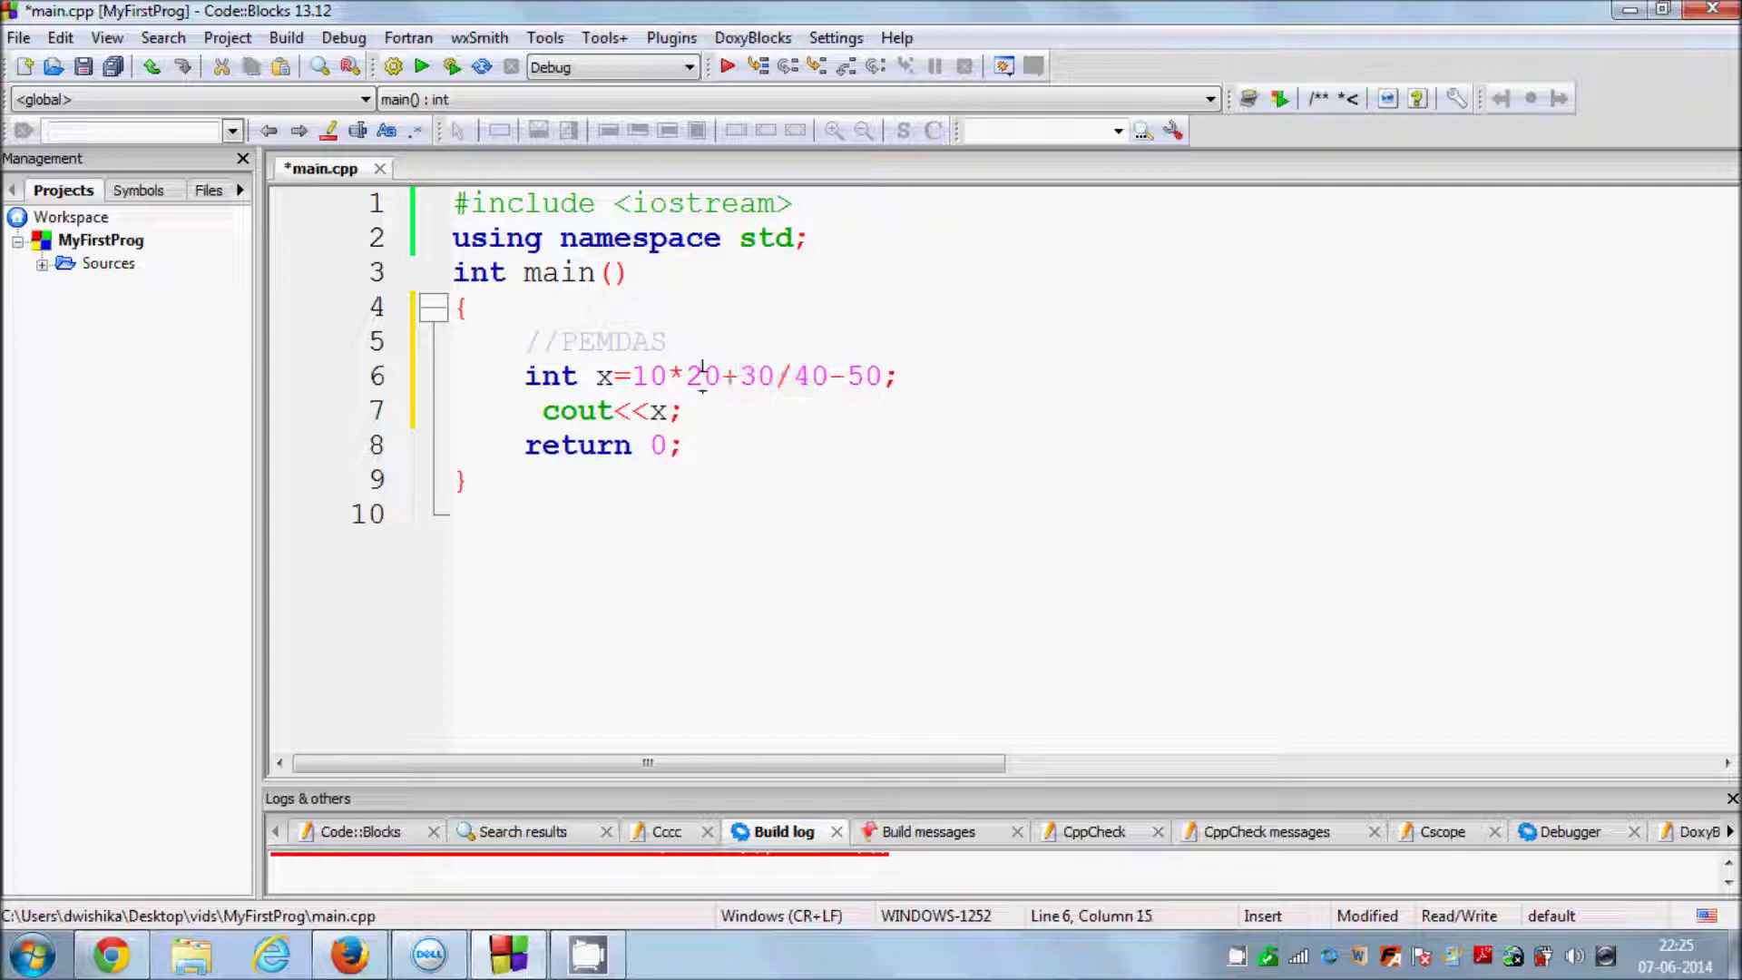
left_click_drag(685, 376, 774, 376)
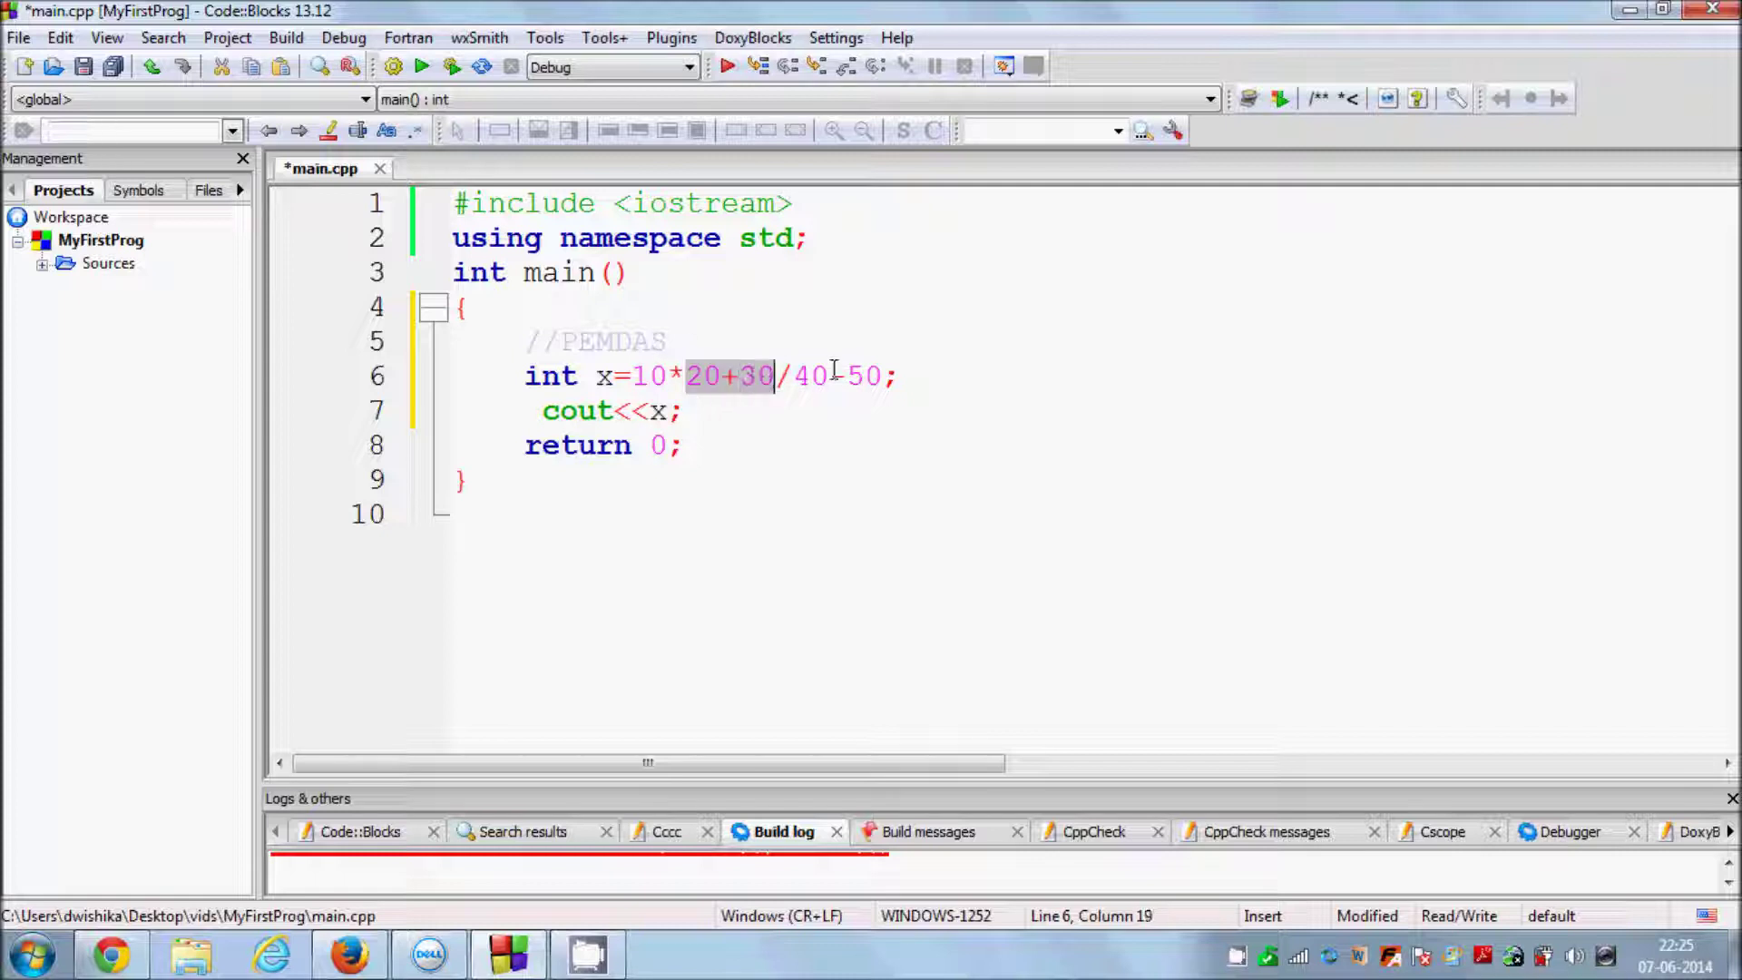
left_click_drag(885, 375, 850, 376)
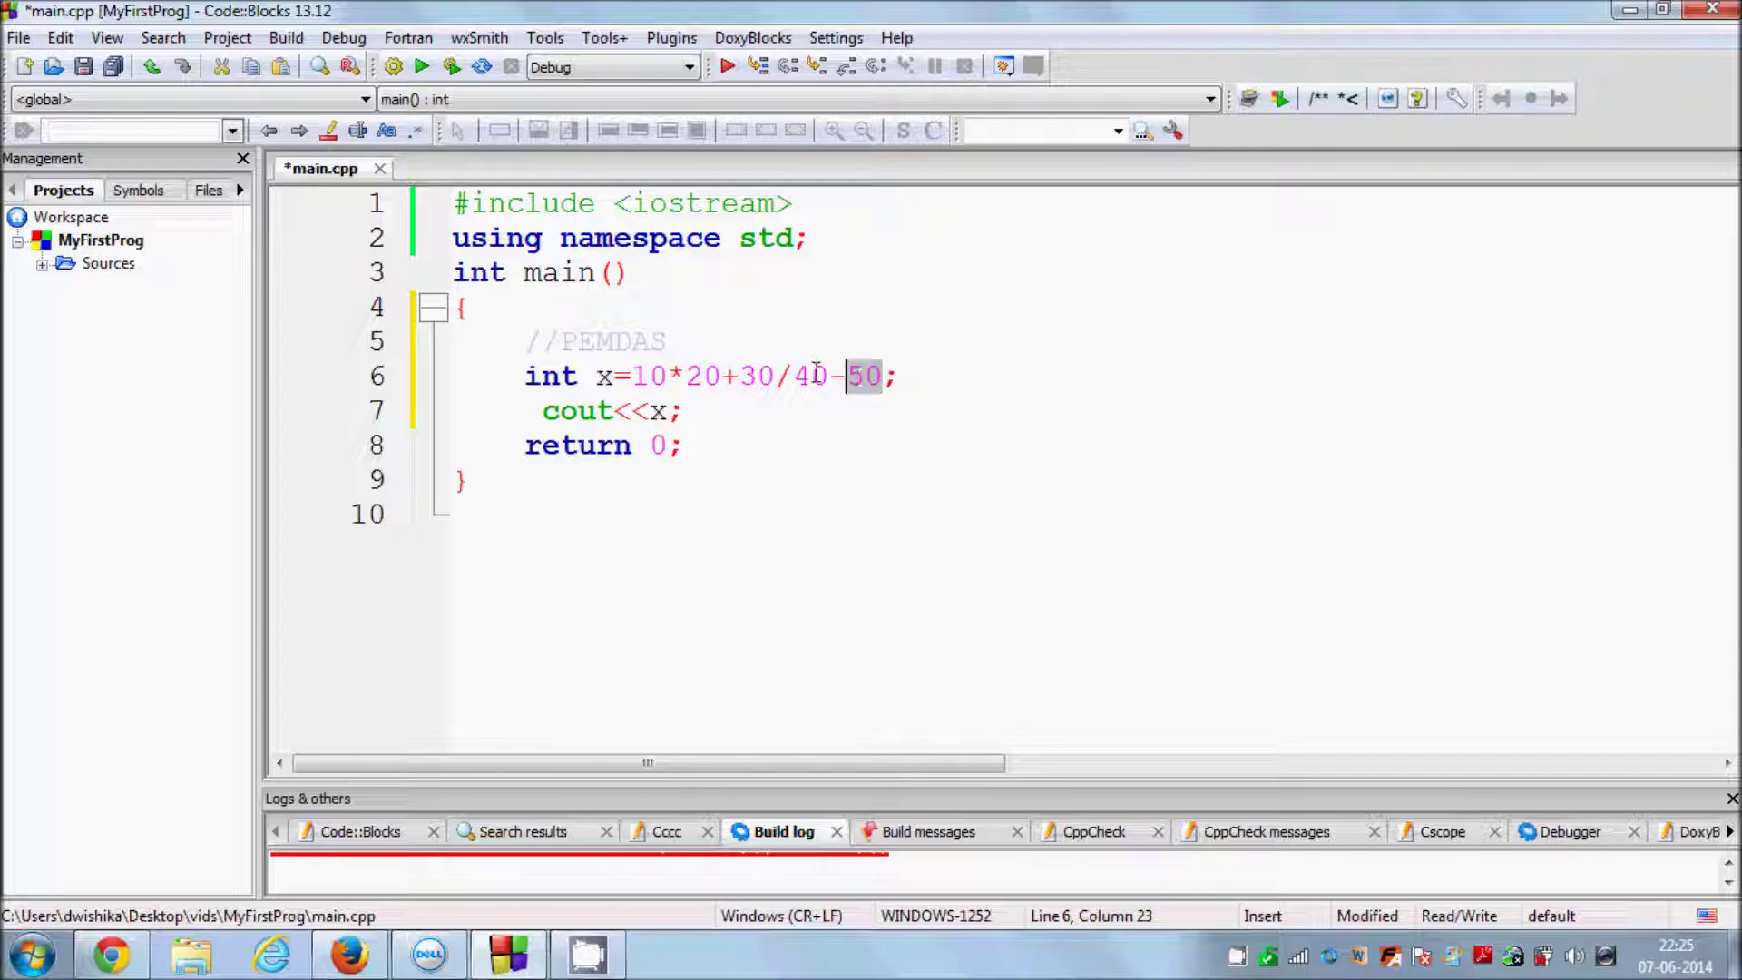
left_click(906, 377)
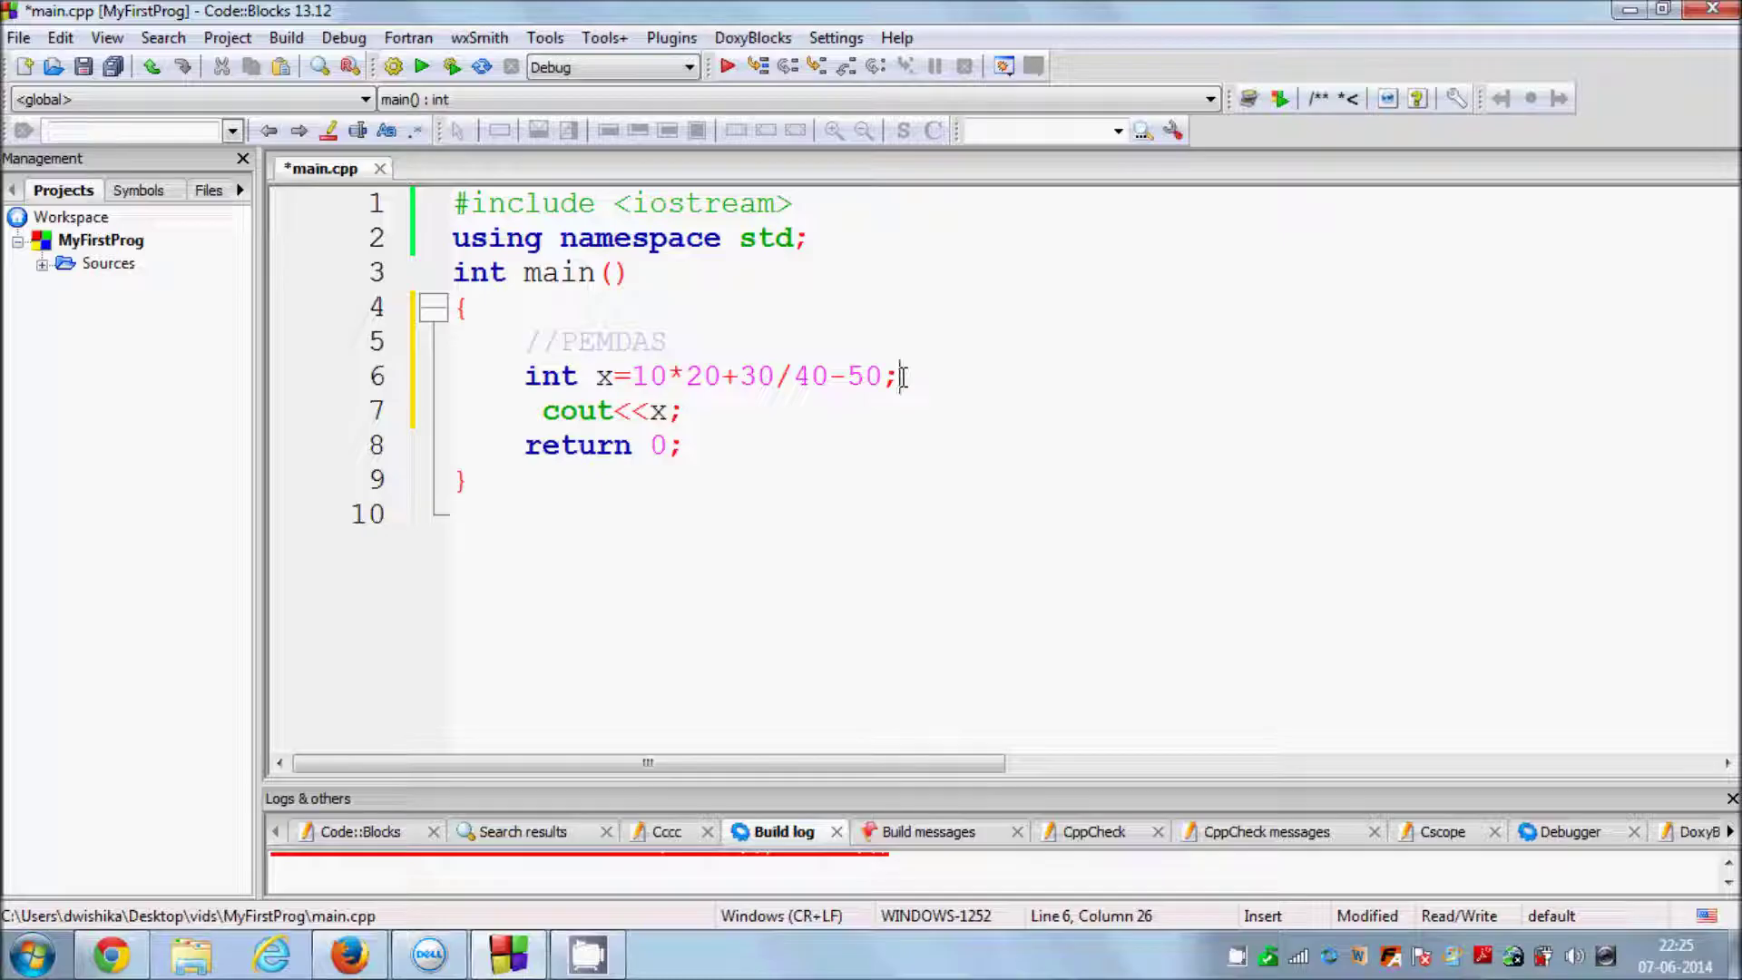
left_click_drag(885, 375, 637, 377)
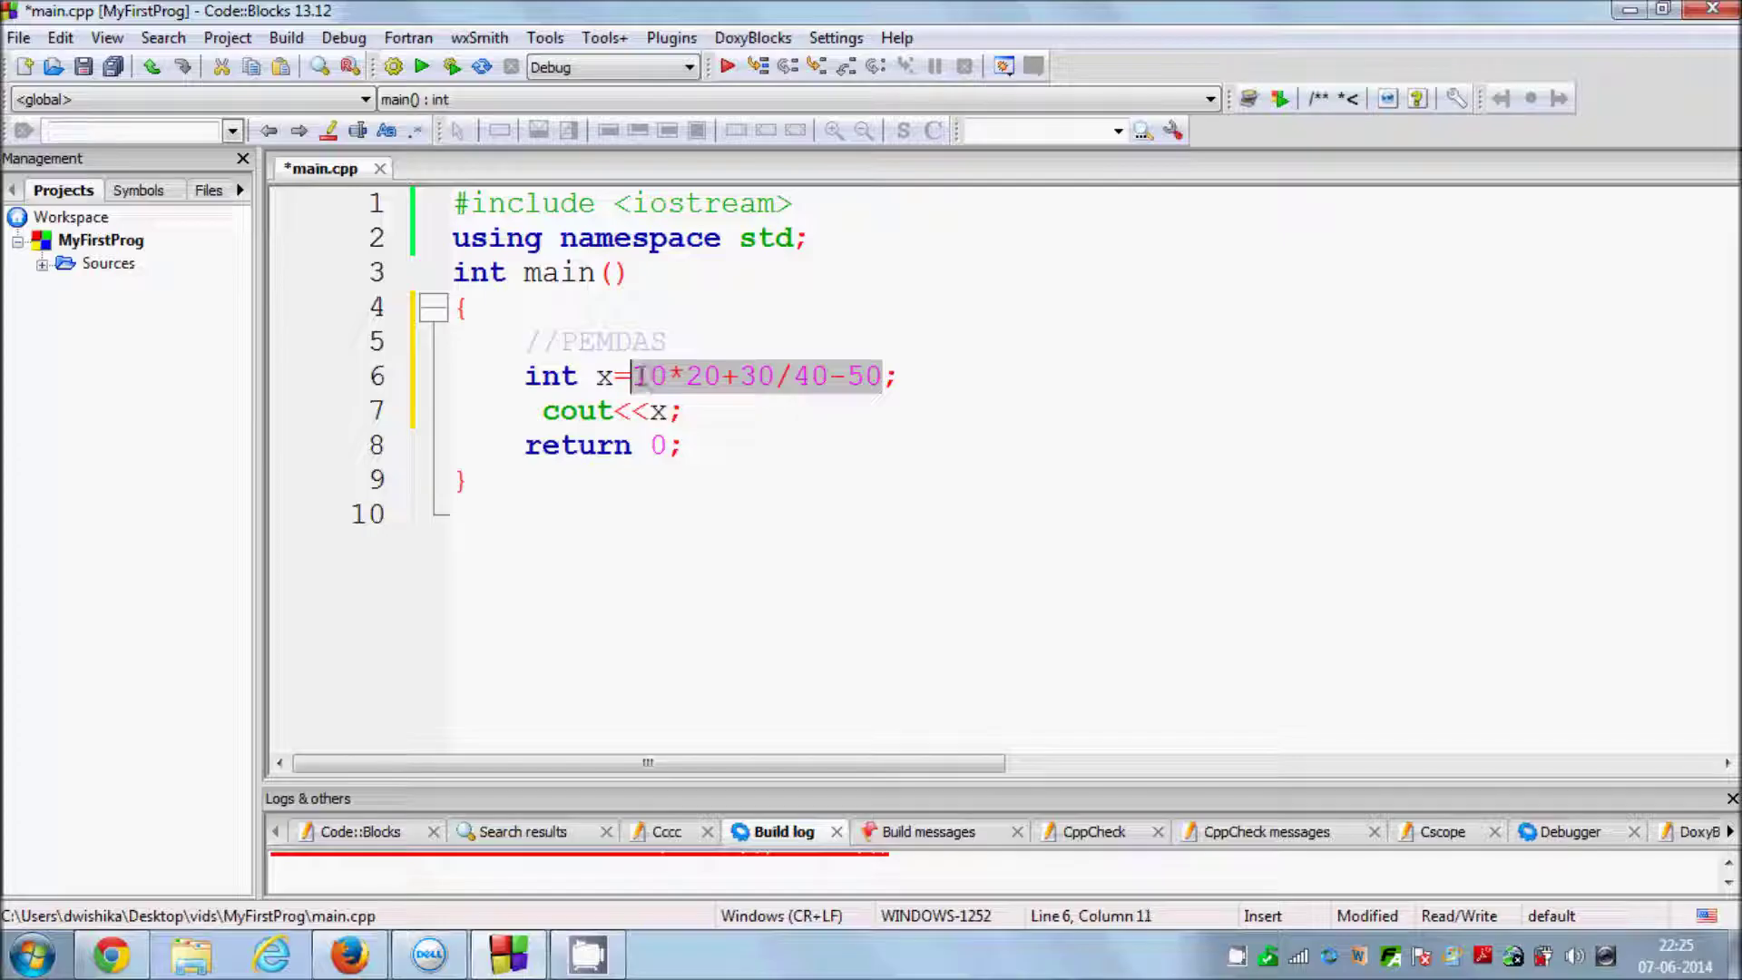
left_click(637, 375)
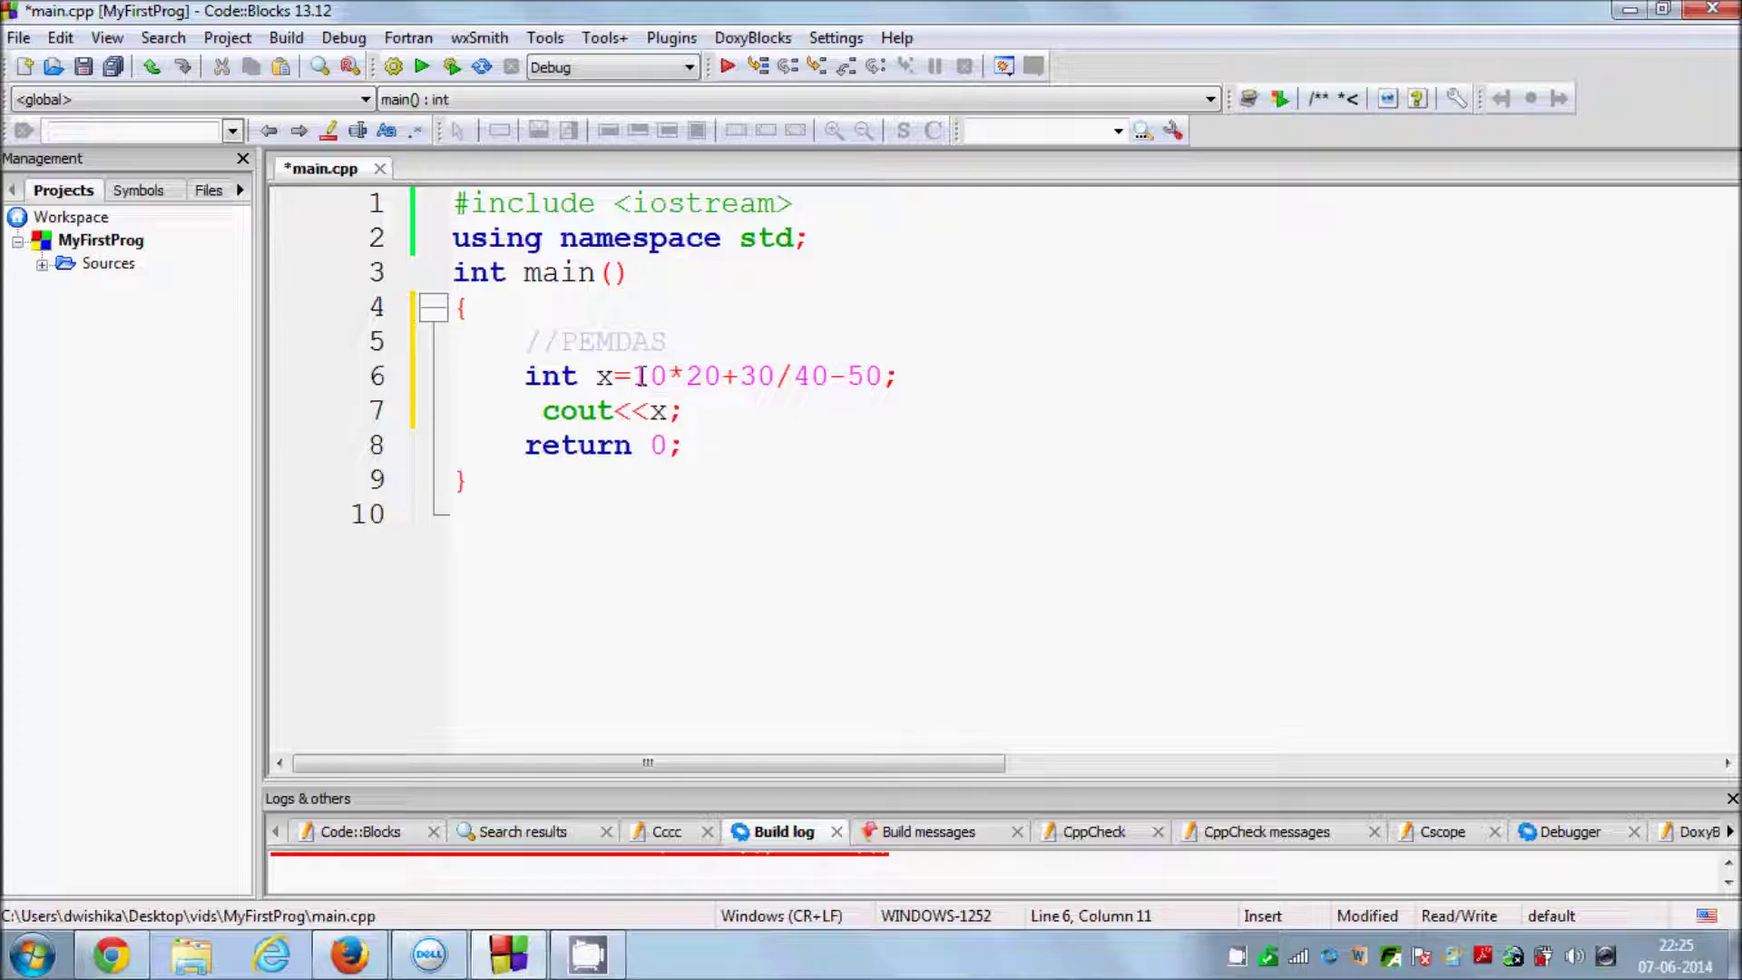
type("(")
Bracket the groups (10*20+30) and (40-50) in x's expression
left_click(794, 376)
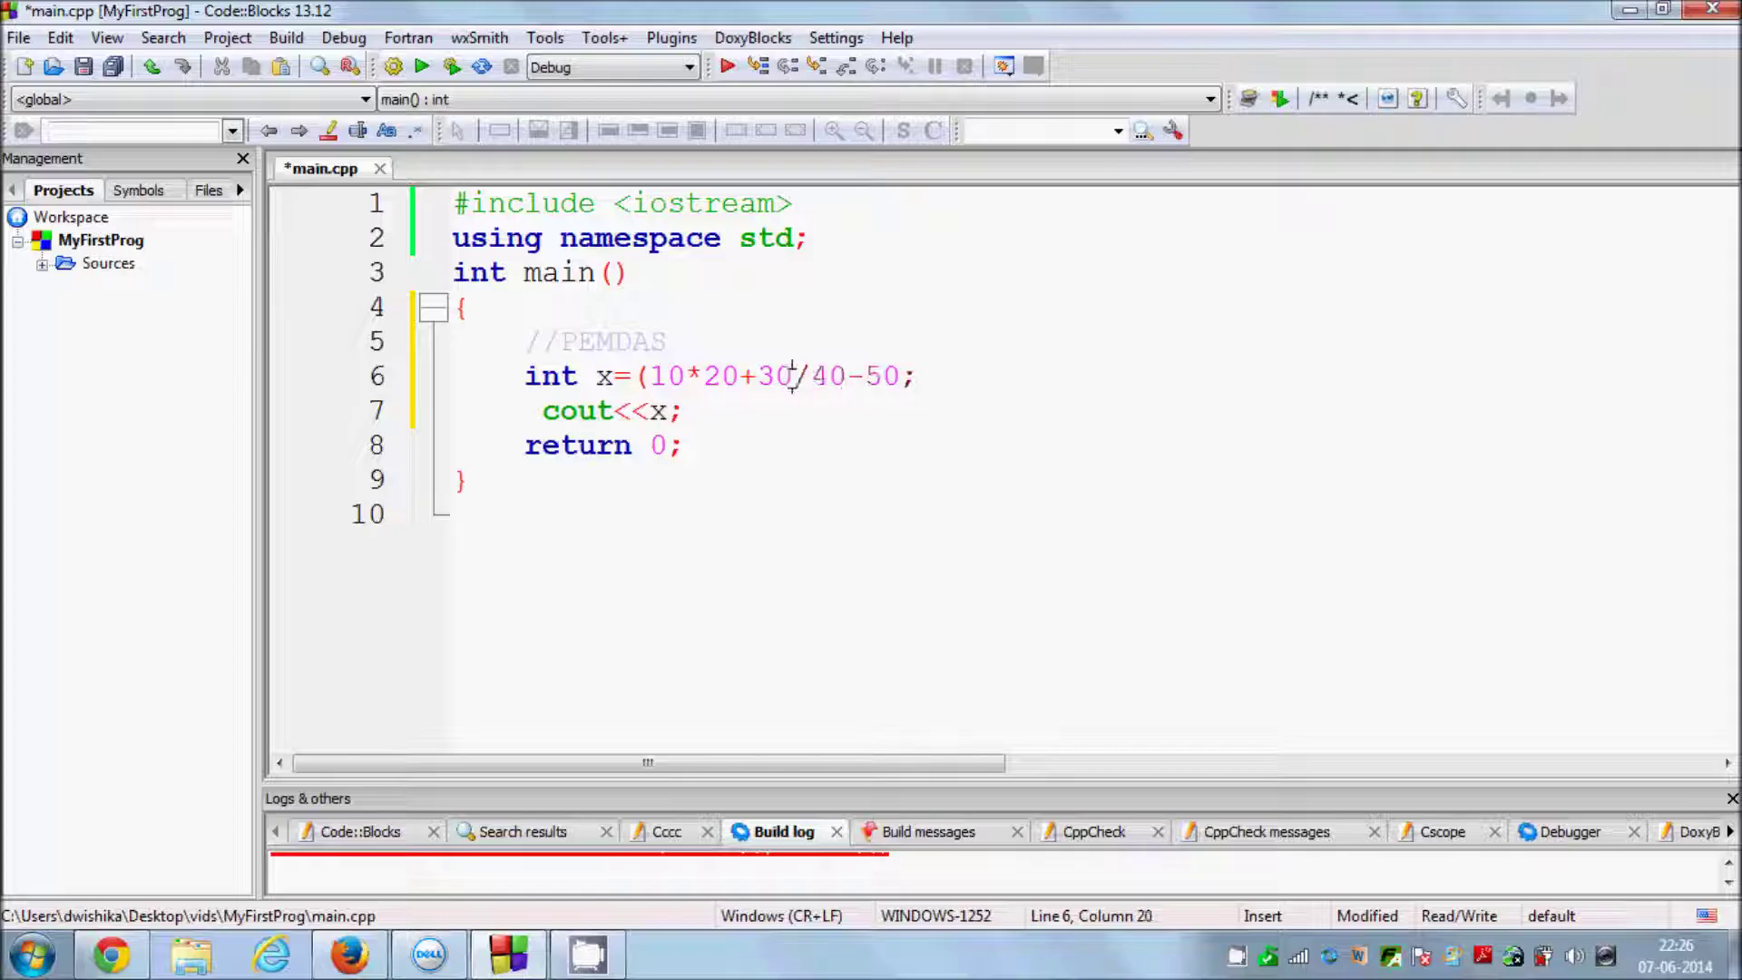
type(")")
left_click(833, 378)
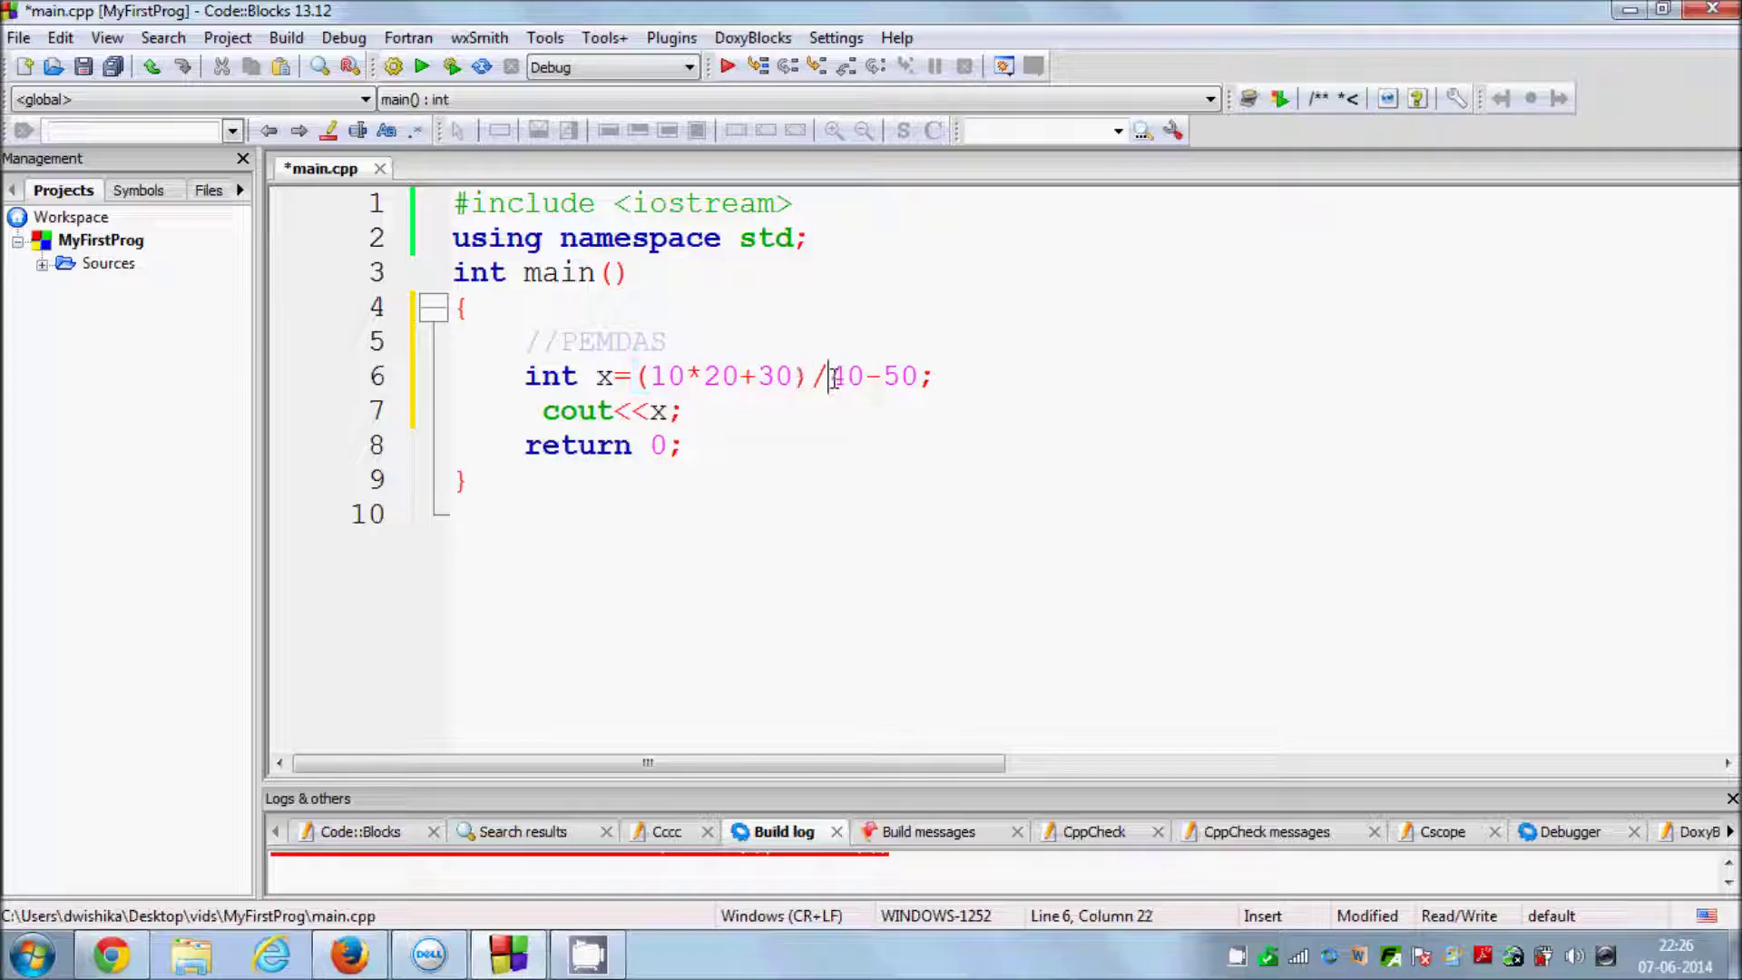
type("(")
left_click(929, 378)
type(")")
left_click(811, 376)
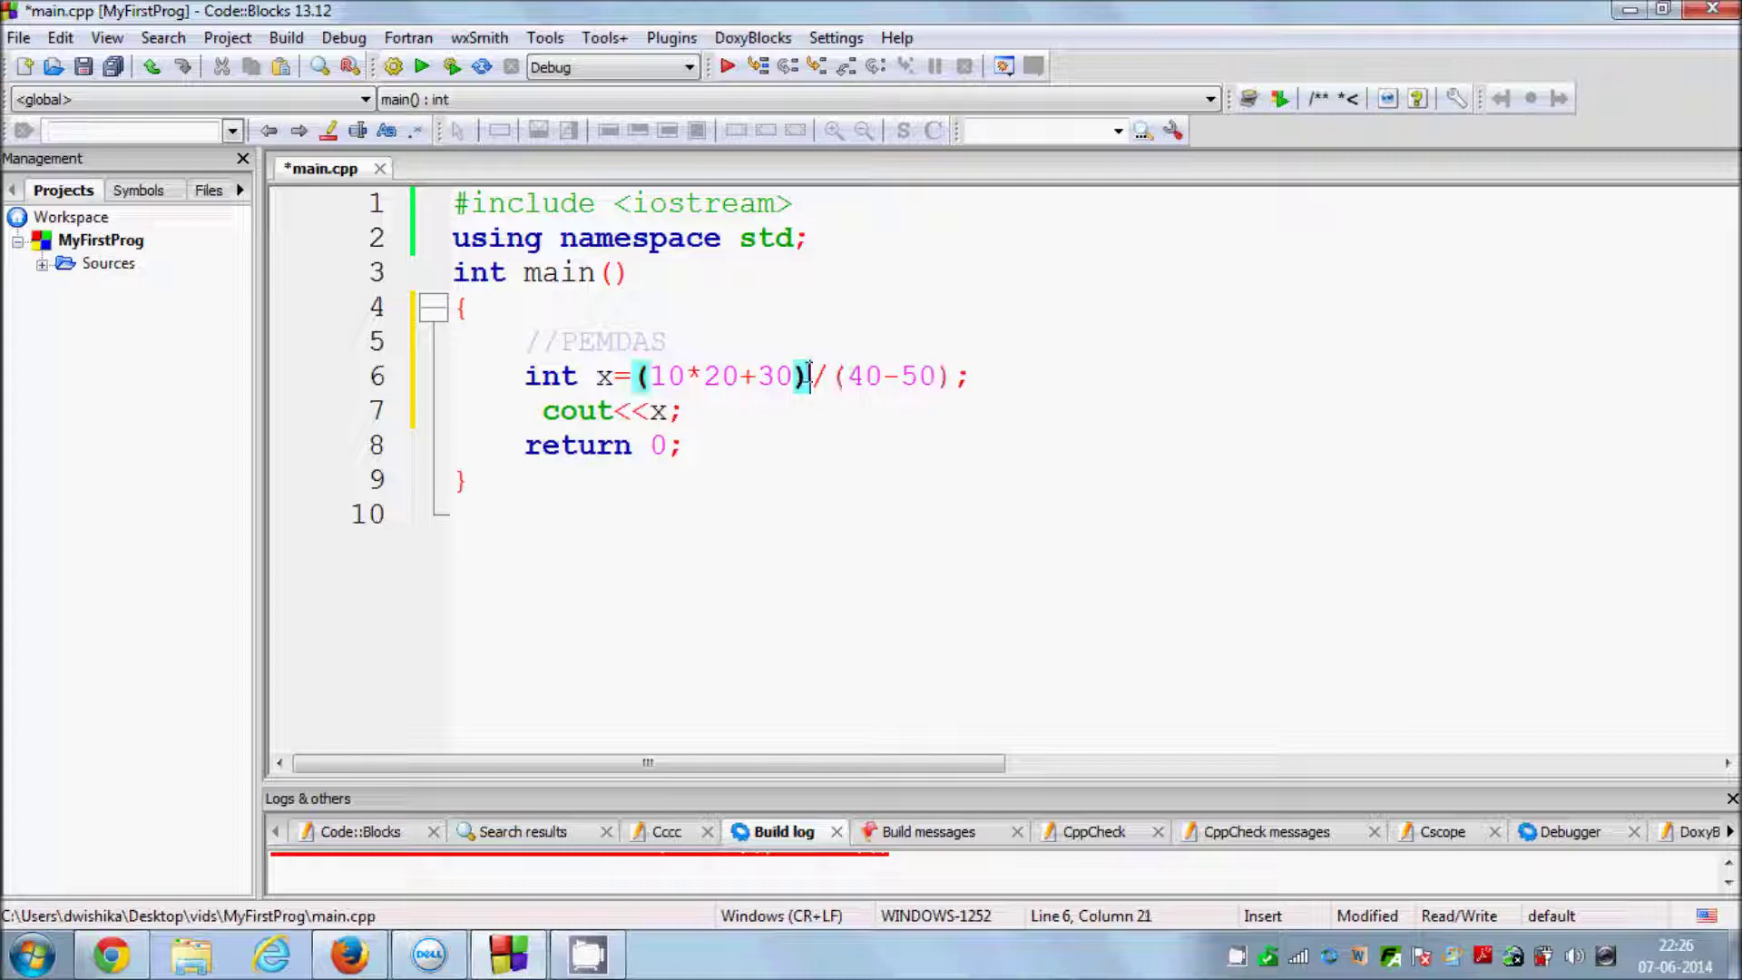
left_click_drag(811, 377, 637, 377)
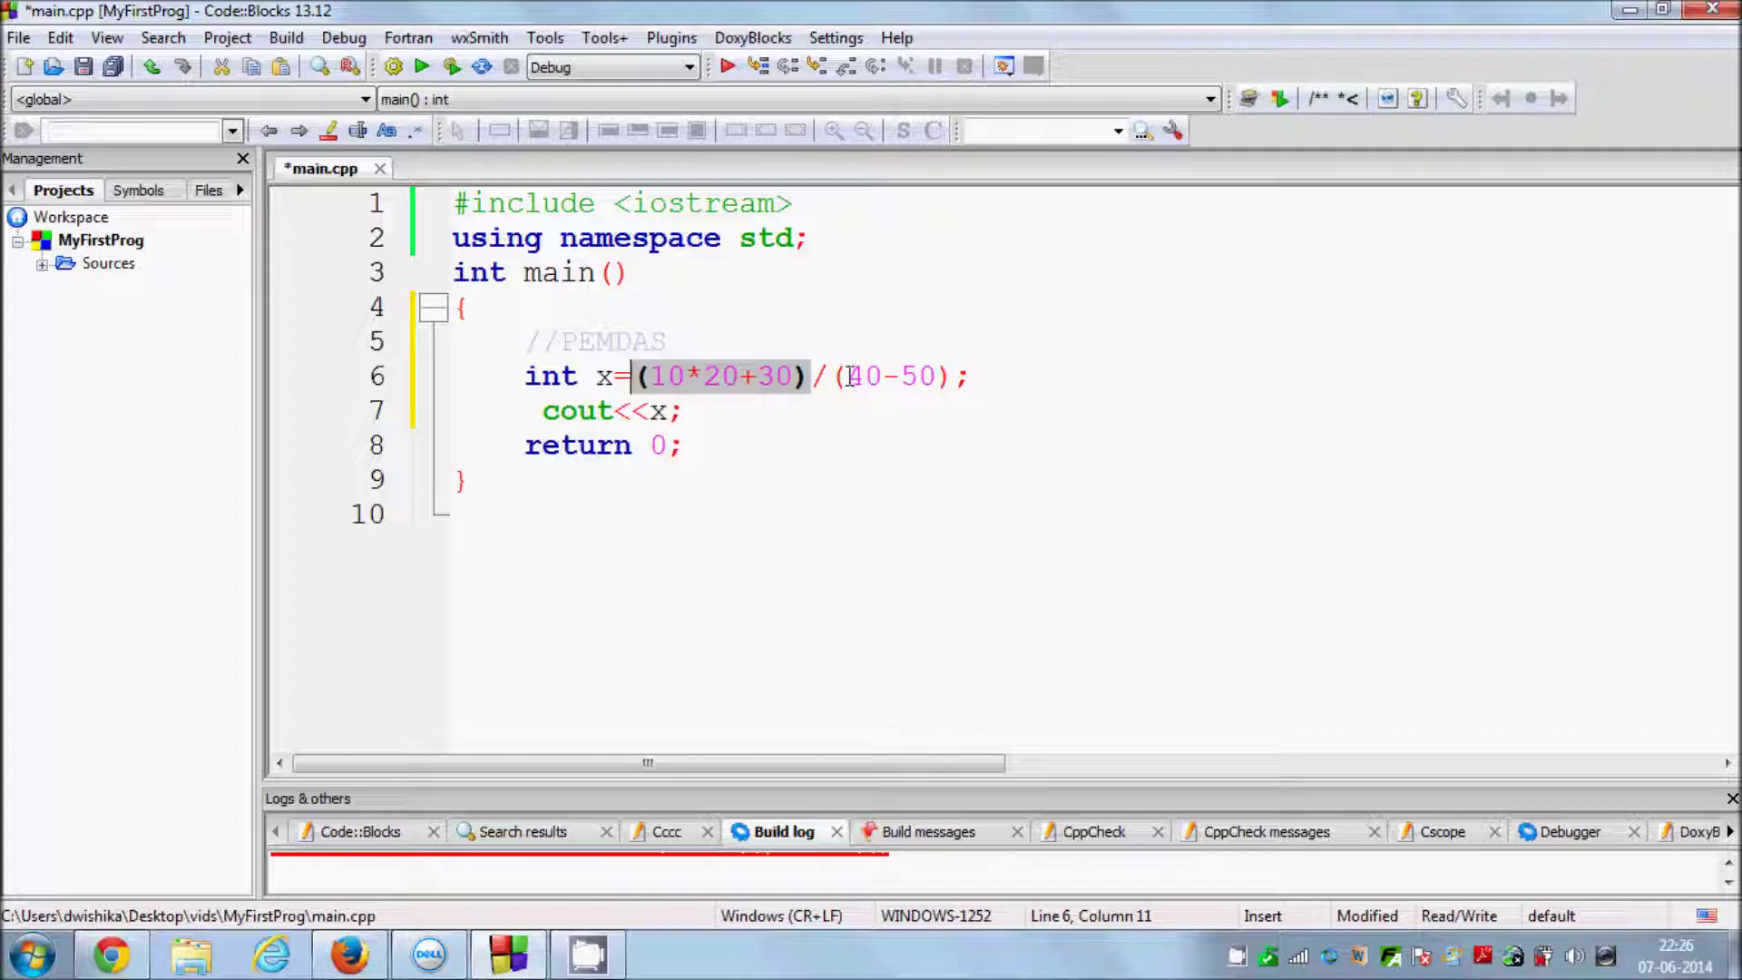
left_click_drag(832, 377, 893, 376)
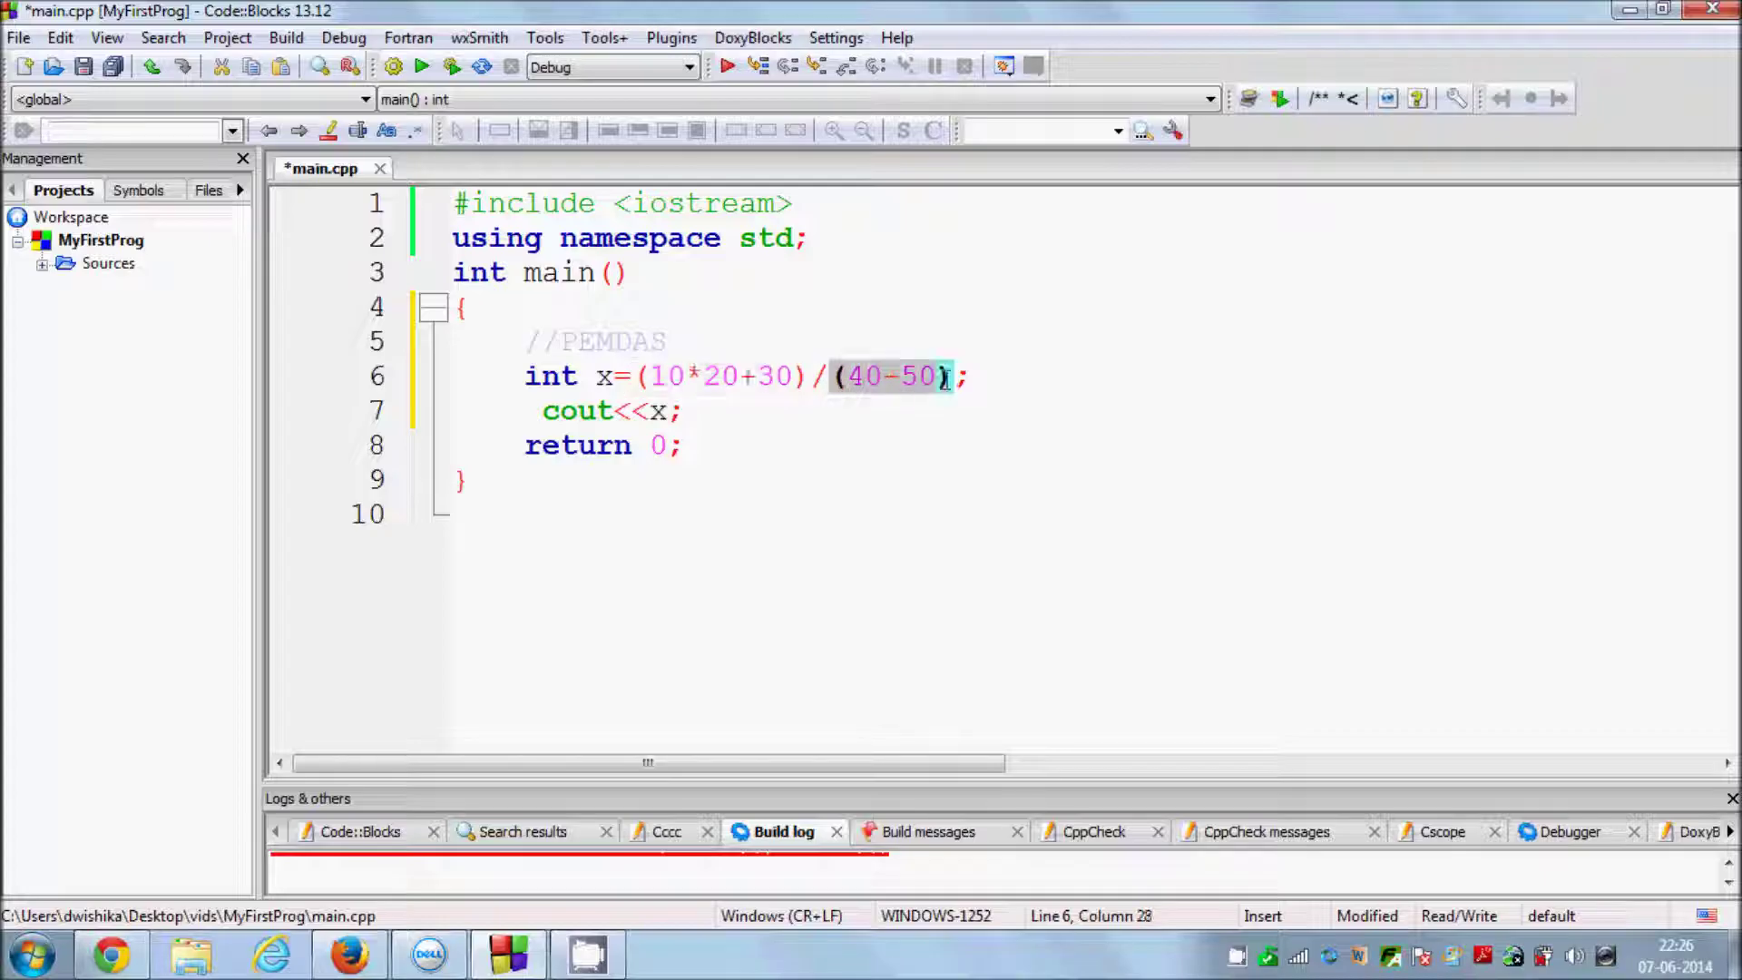
Wrap 10*20 in its own parentheses, giving ((10*20)+30)/(40-50)
left_click(750, 356)
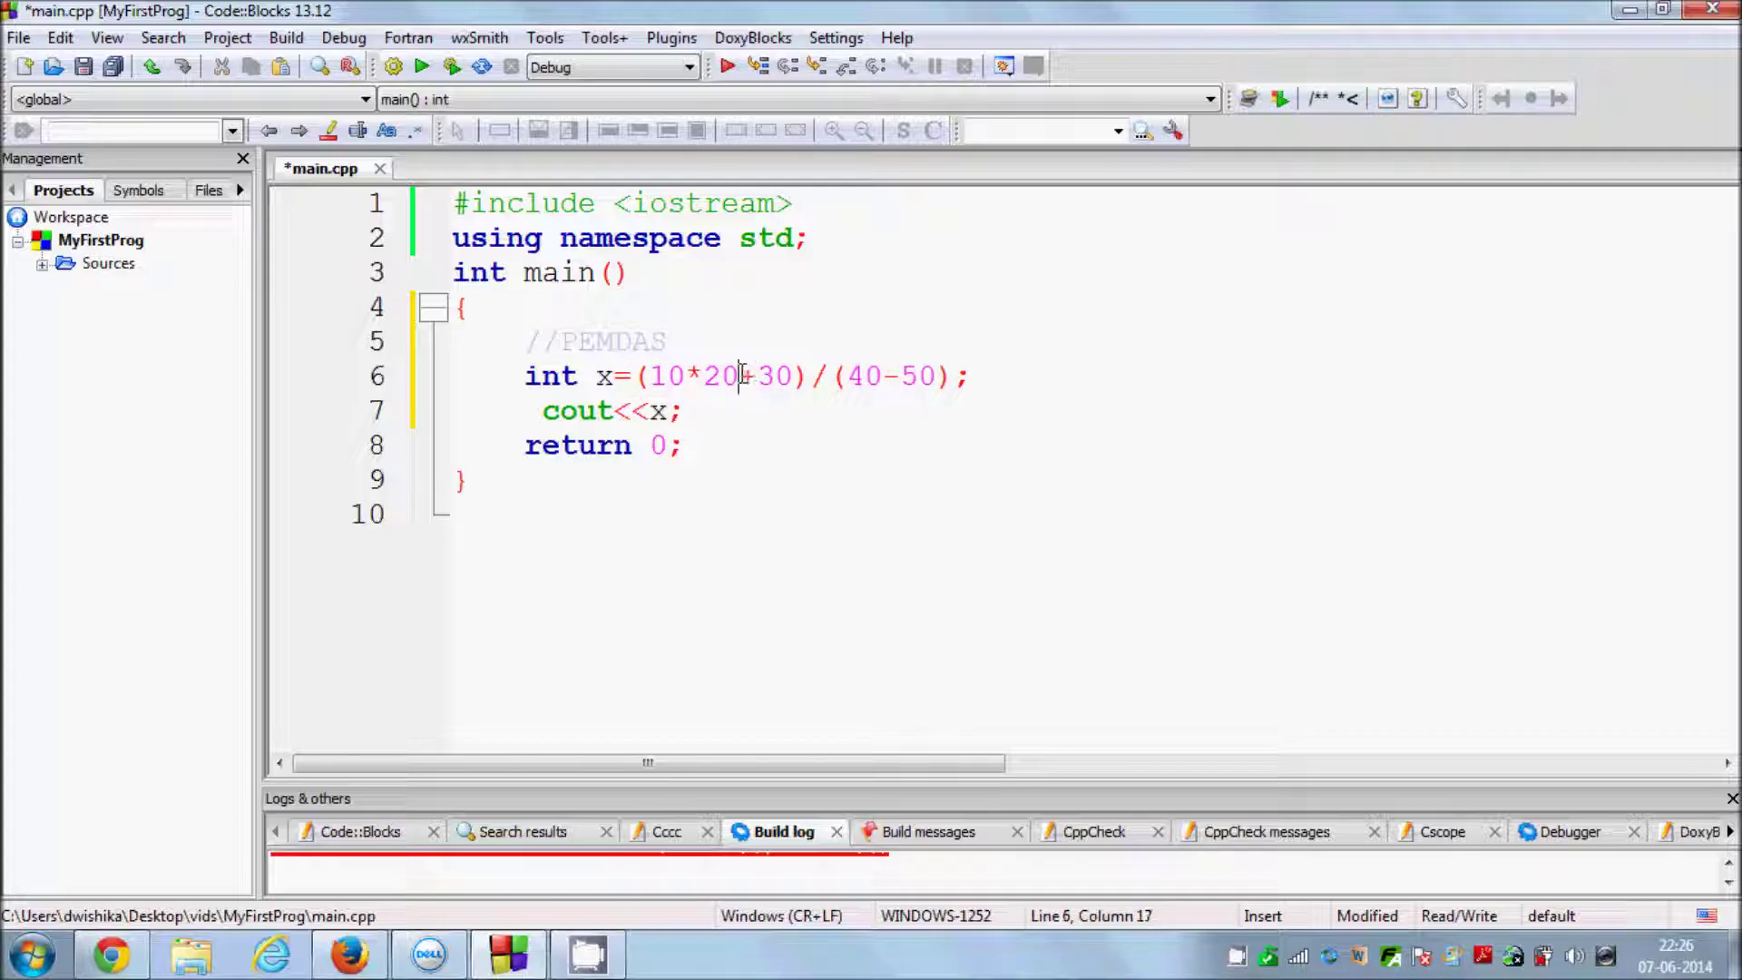
type(")")
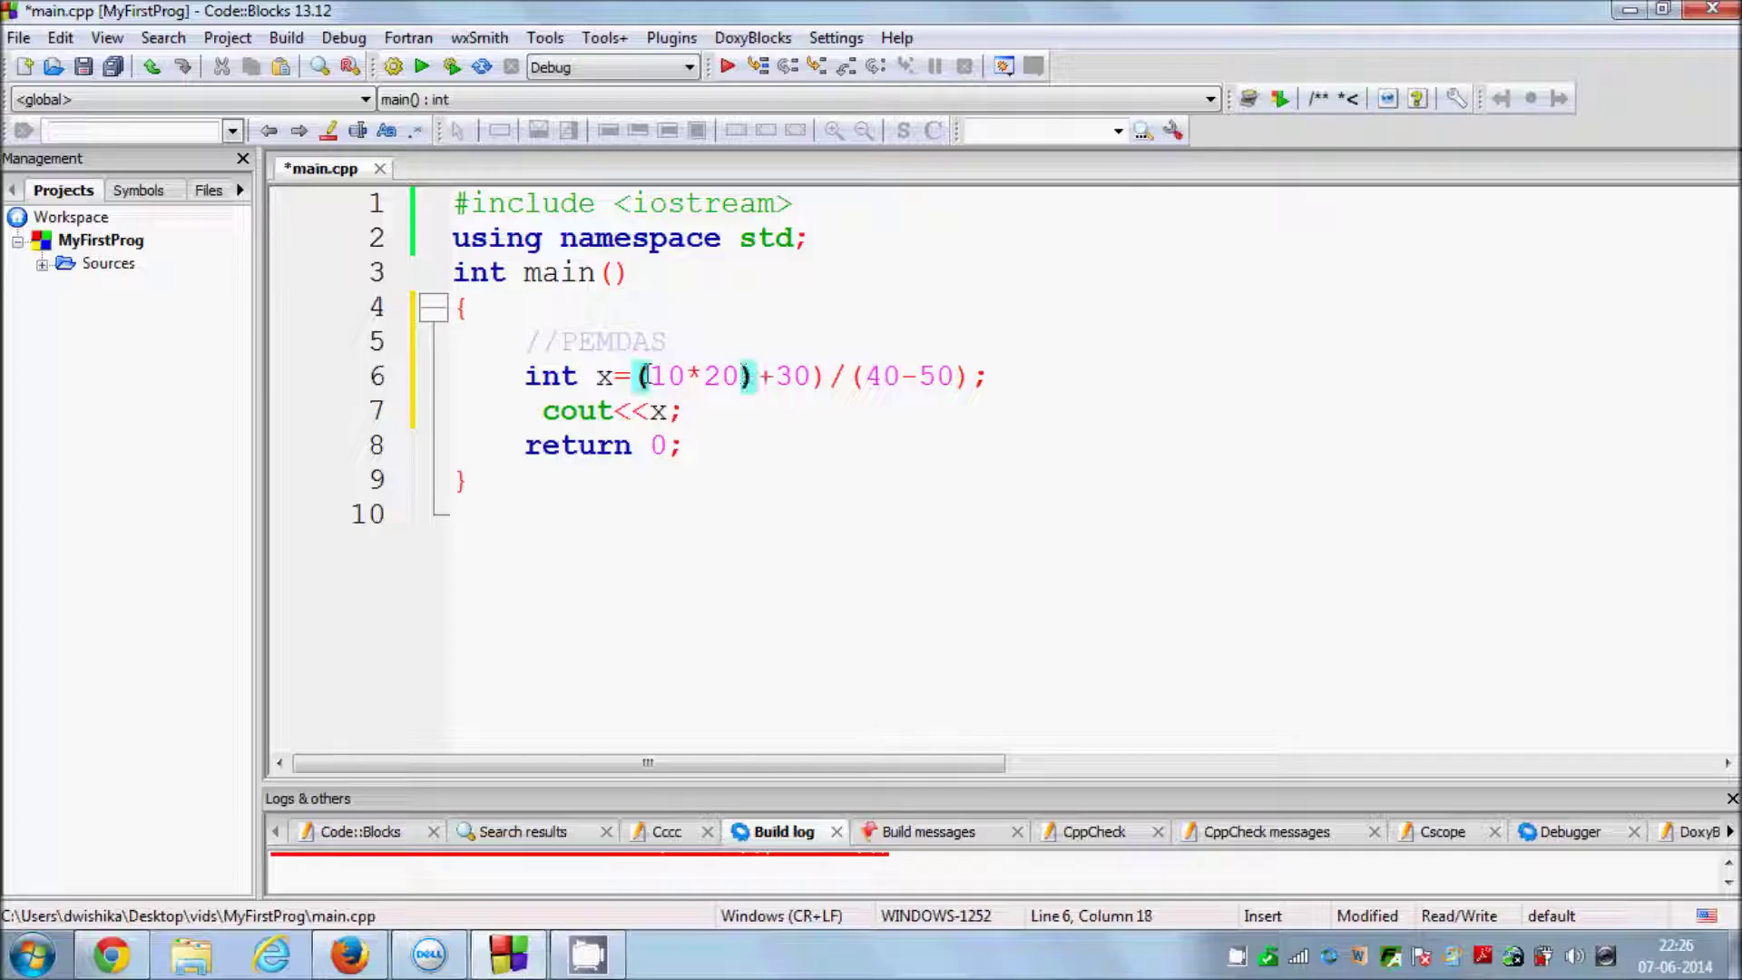
left_click(652, 376)
type("(")
left_click(744, 378)
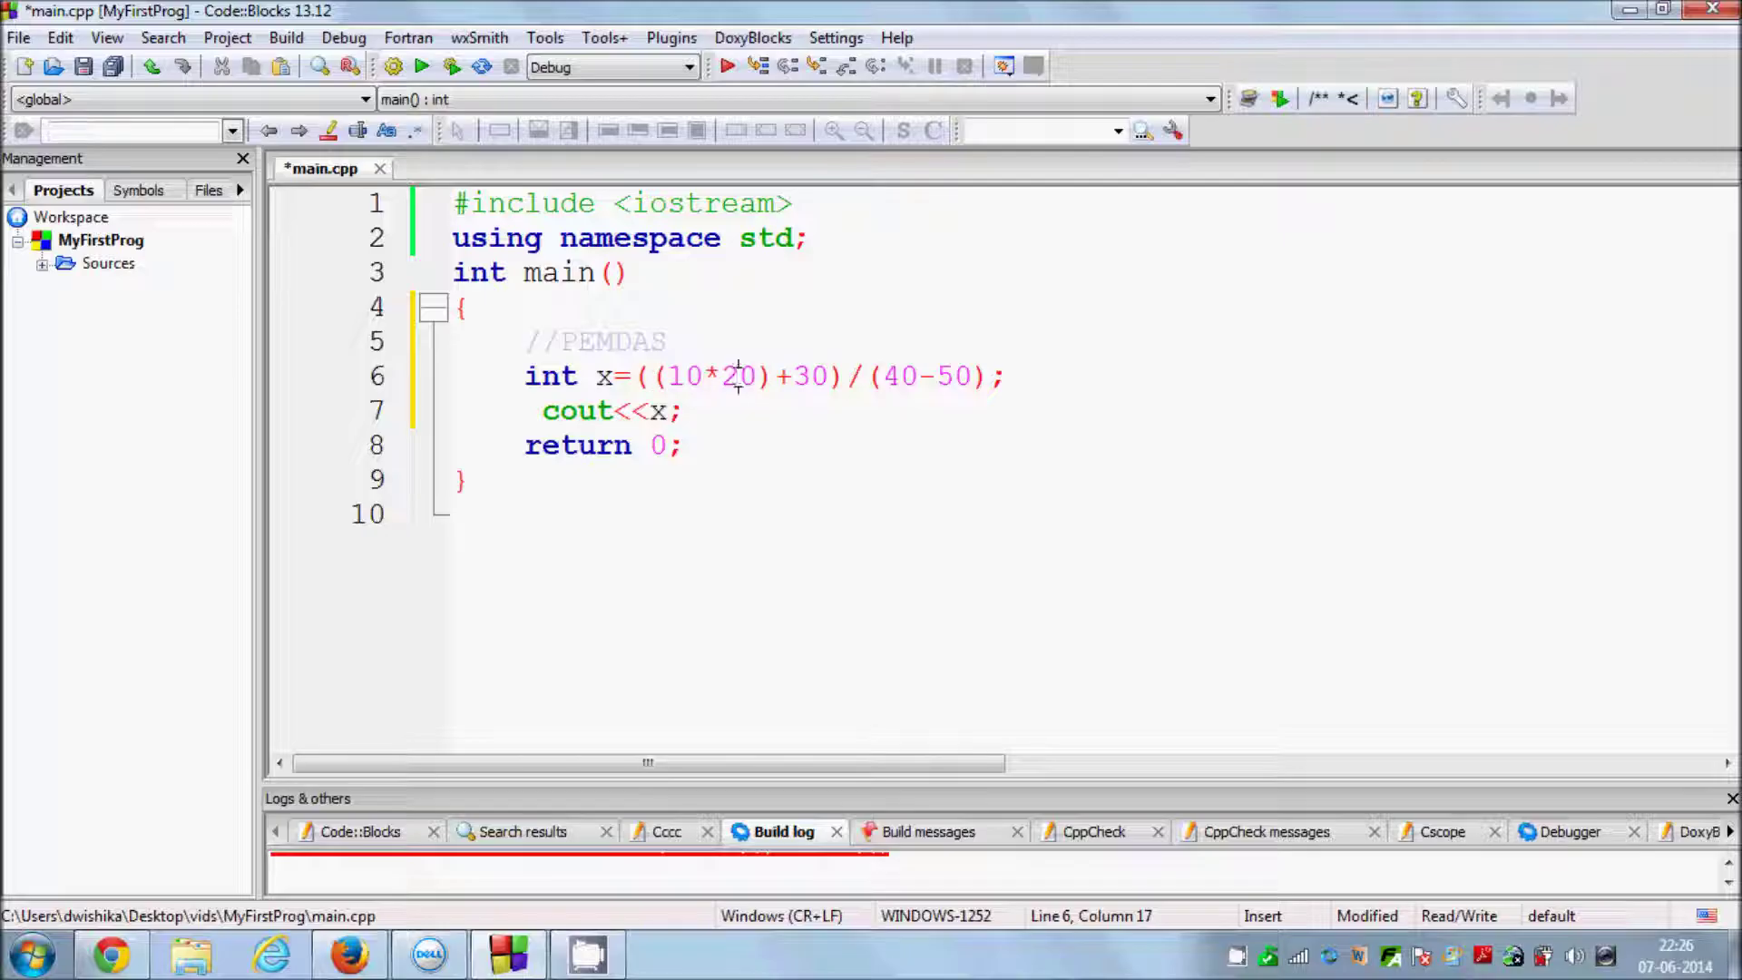
left_click(760, 376)
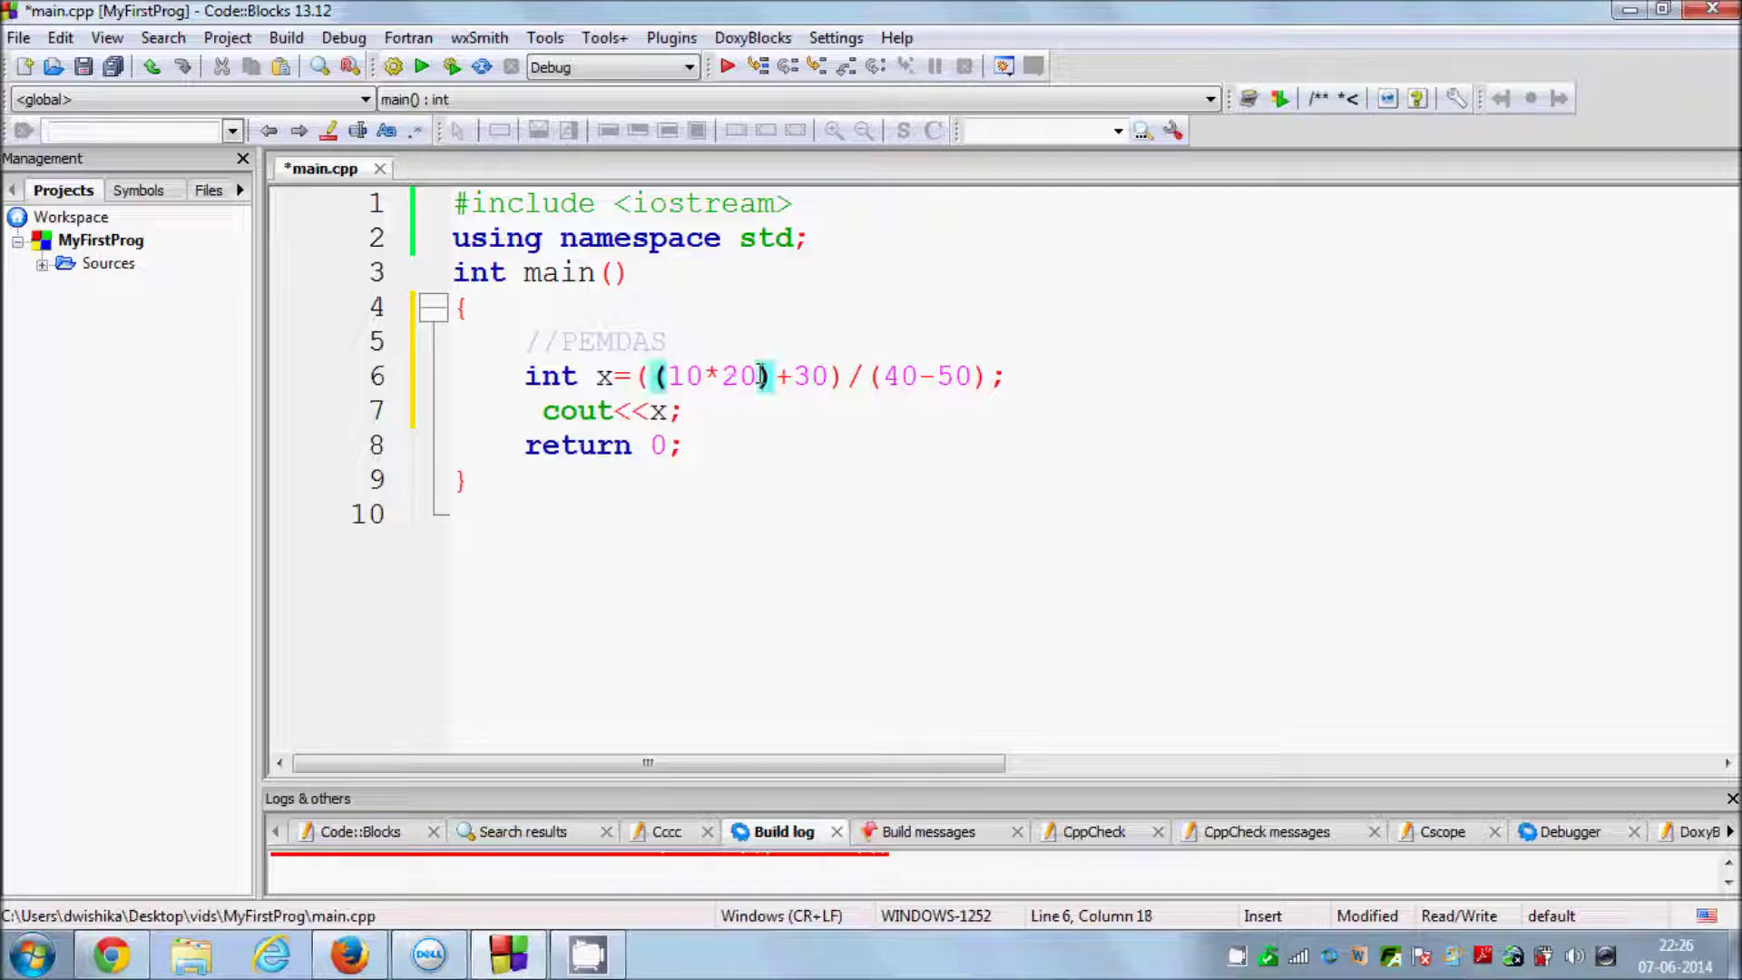
left_click_drag(760, 378, 669, 376)
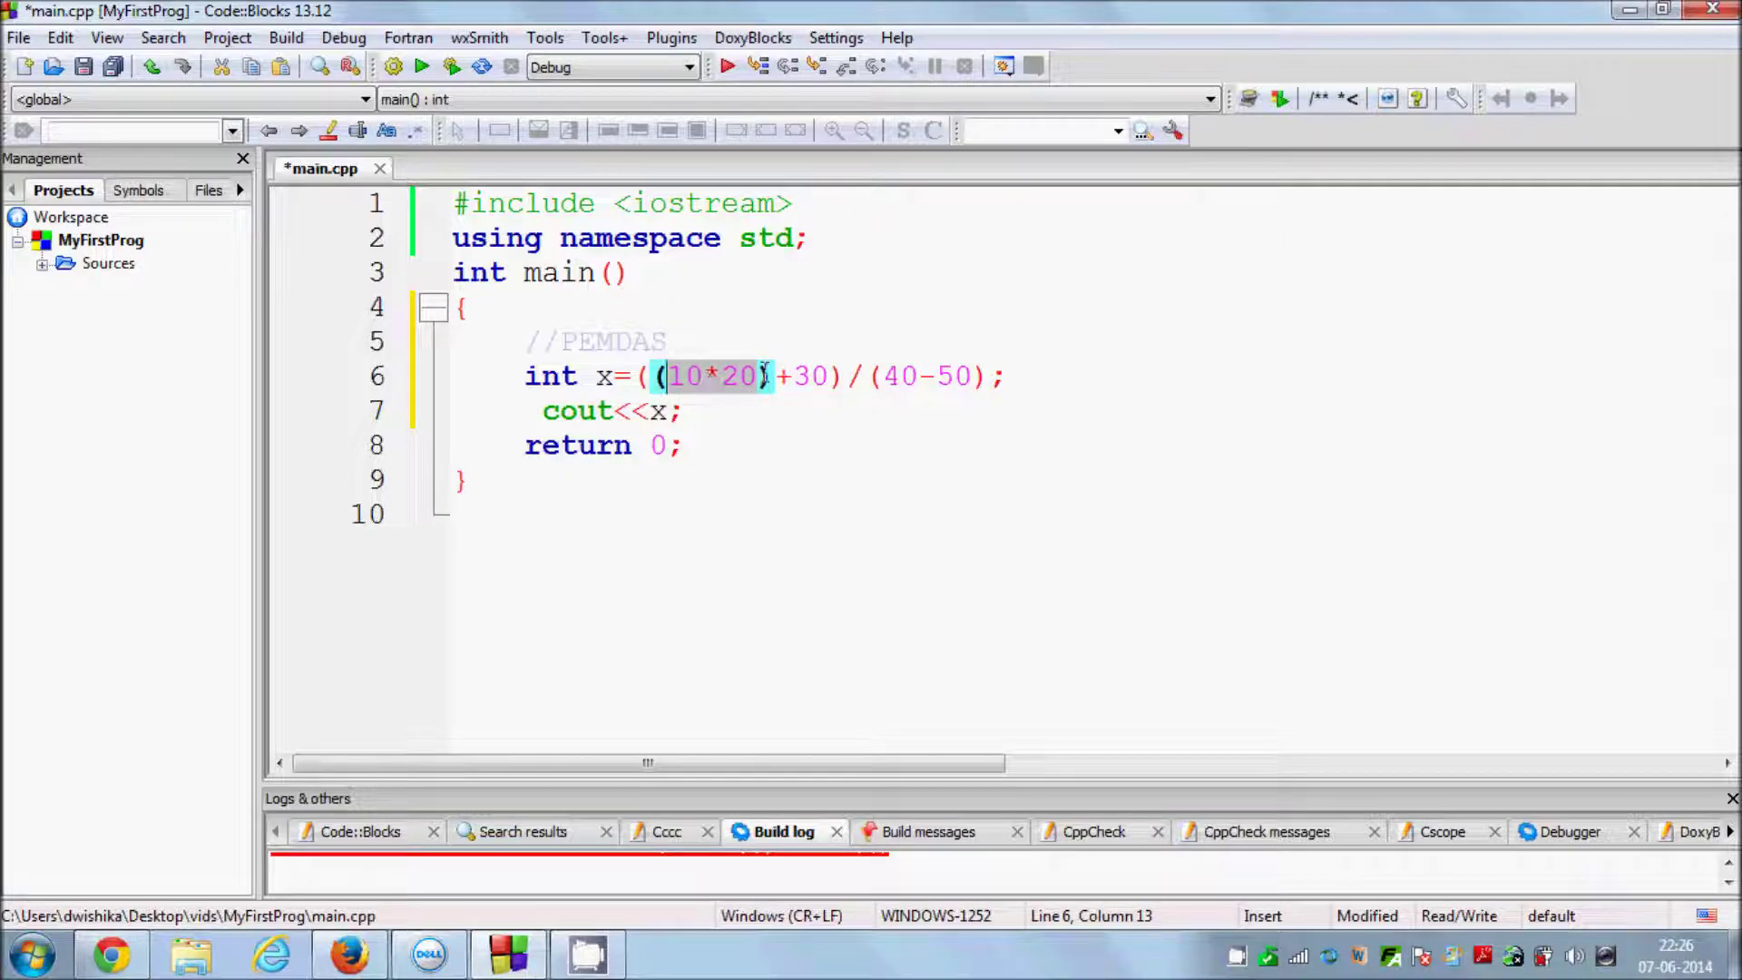
Highlight the numerator (10*20)+30 and denominator 40-50, then save main.cpp
left_click(816, 375)
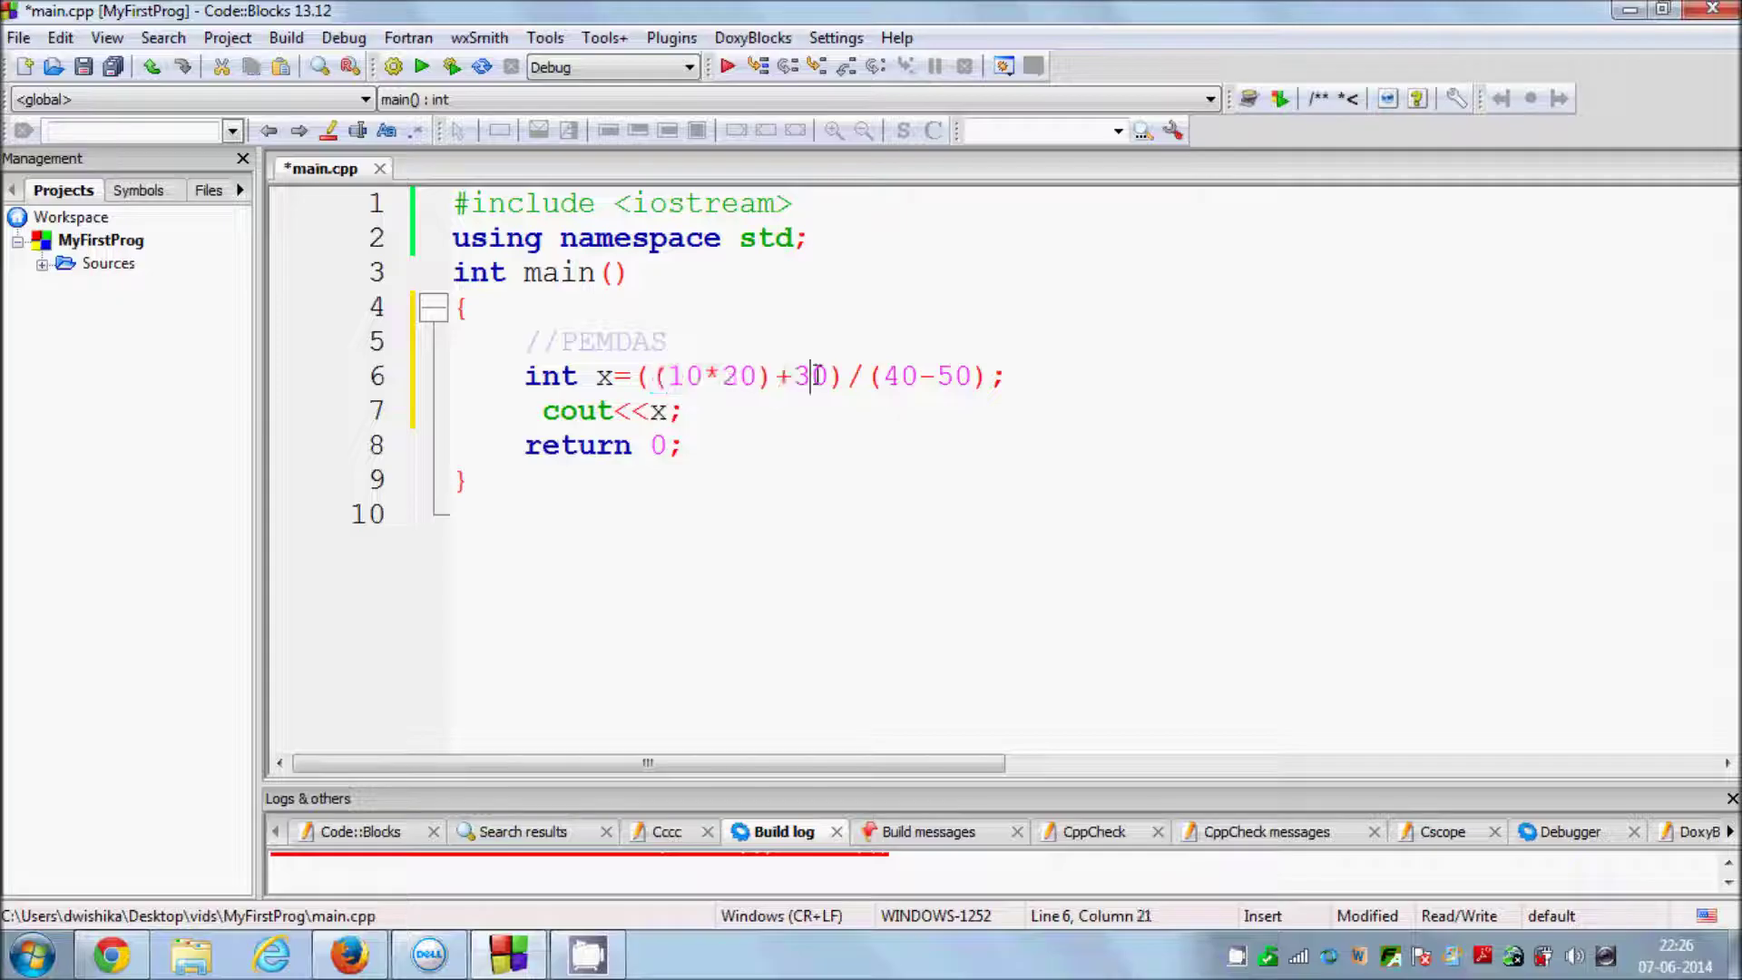
left_click_drag(885, 376, 969, 376)
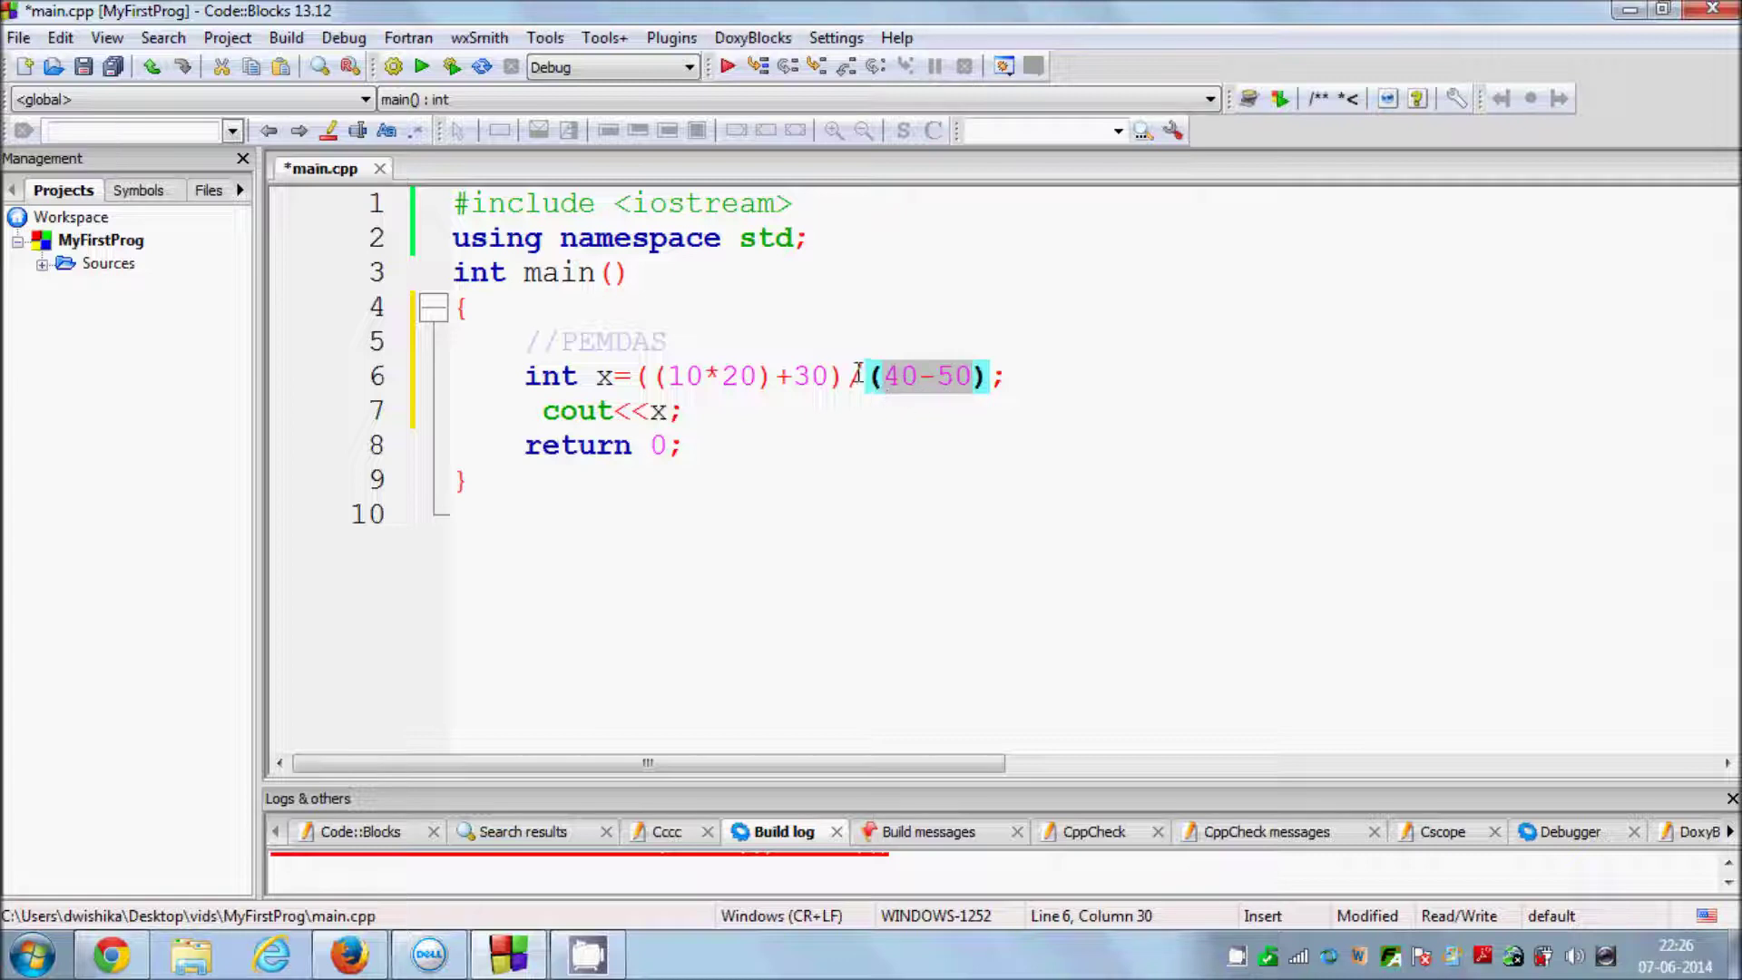
left_click_drag(830, 377, 657, 375)
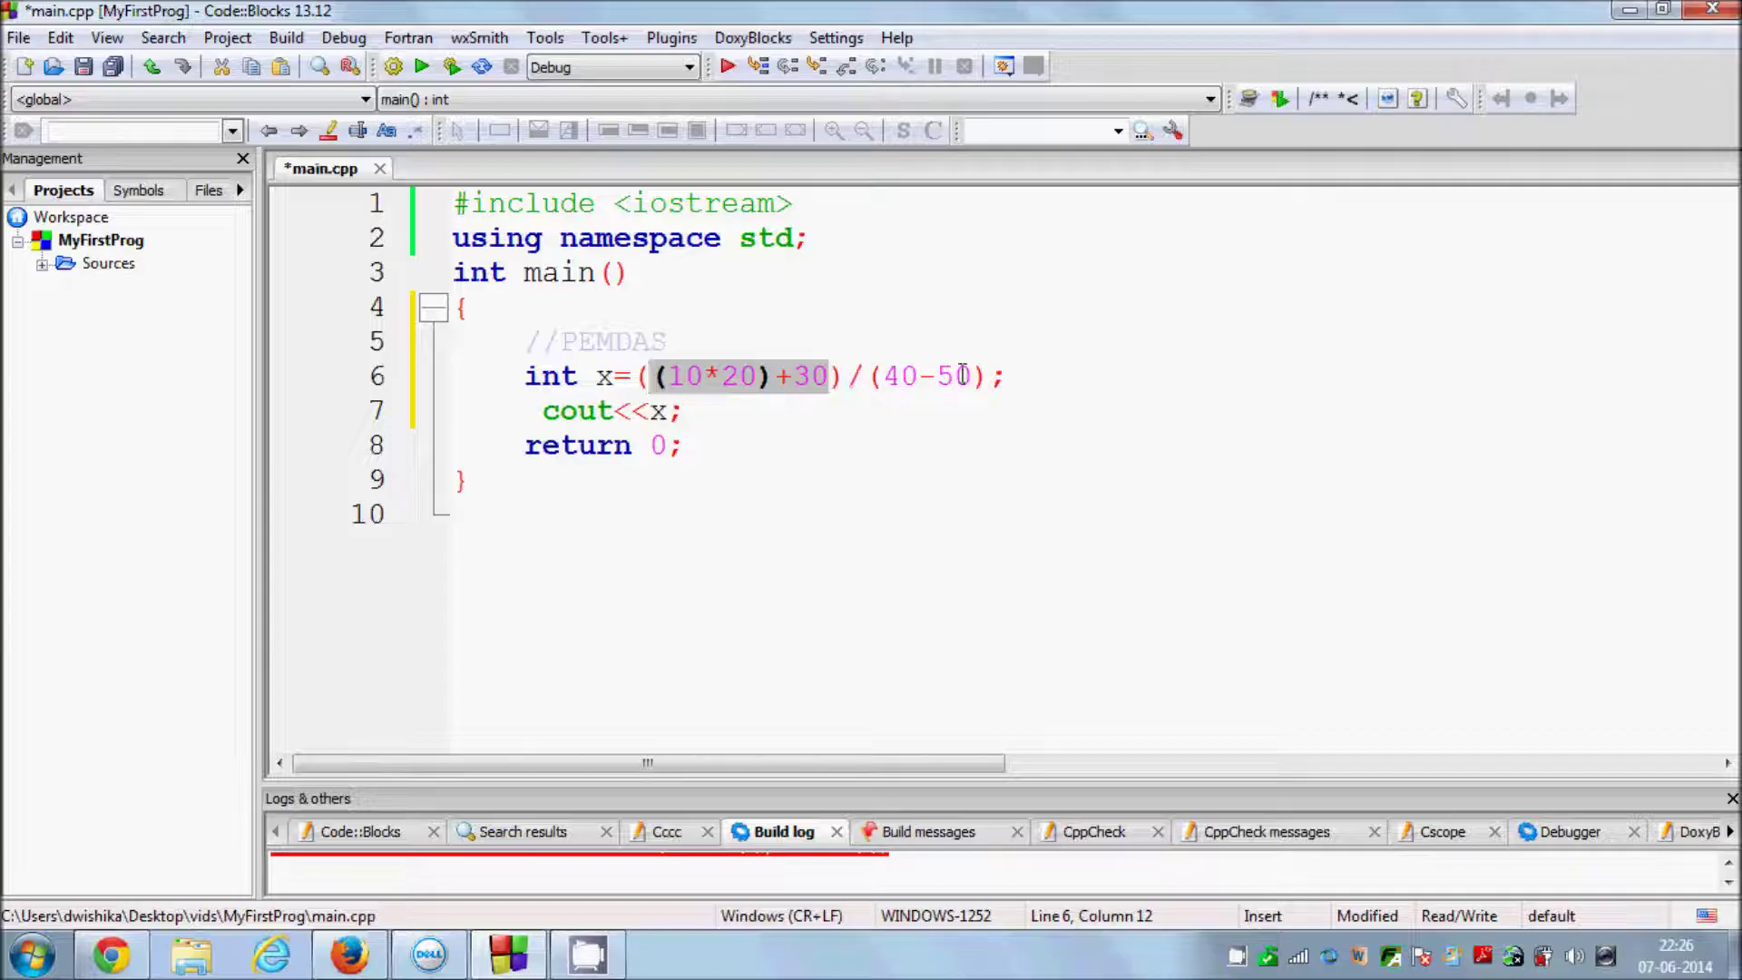
left_click_drag(885, 376, 970, 376)
left_click(1055, 378)
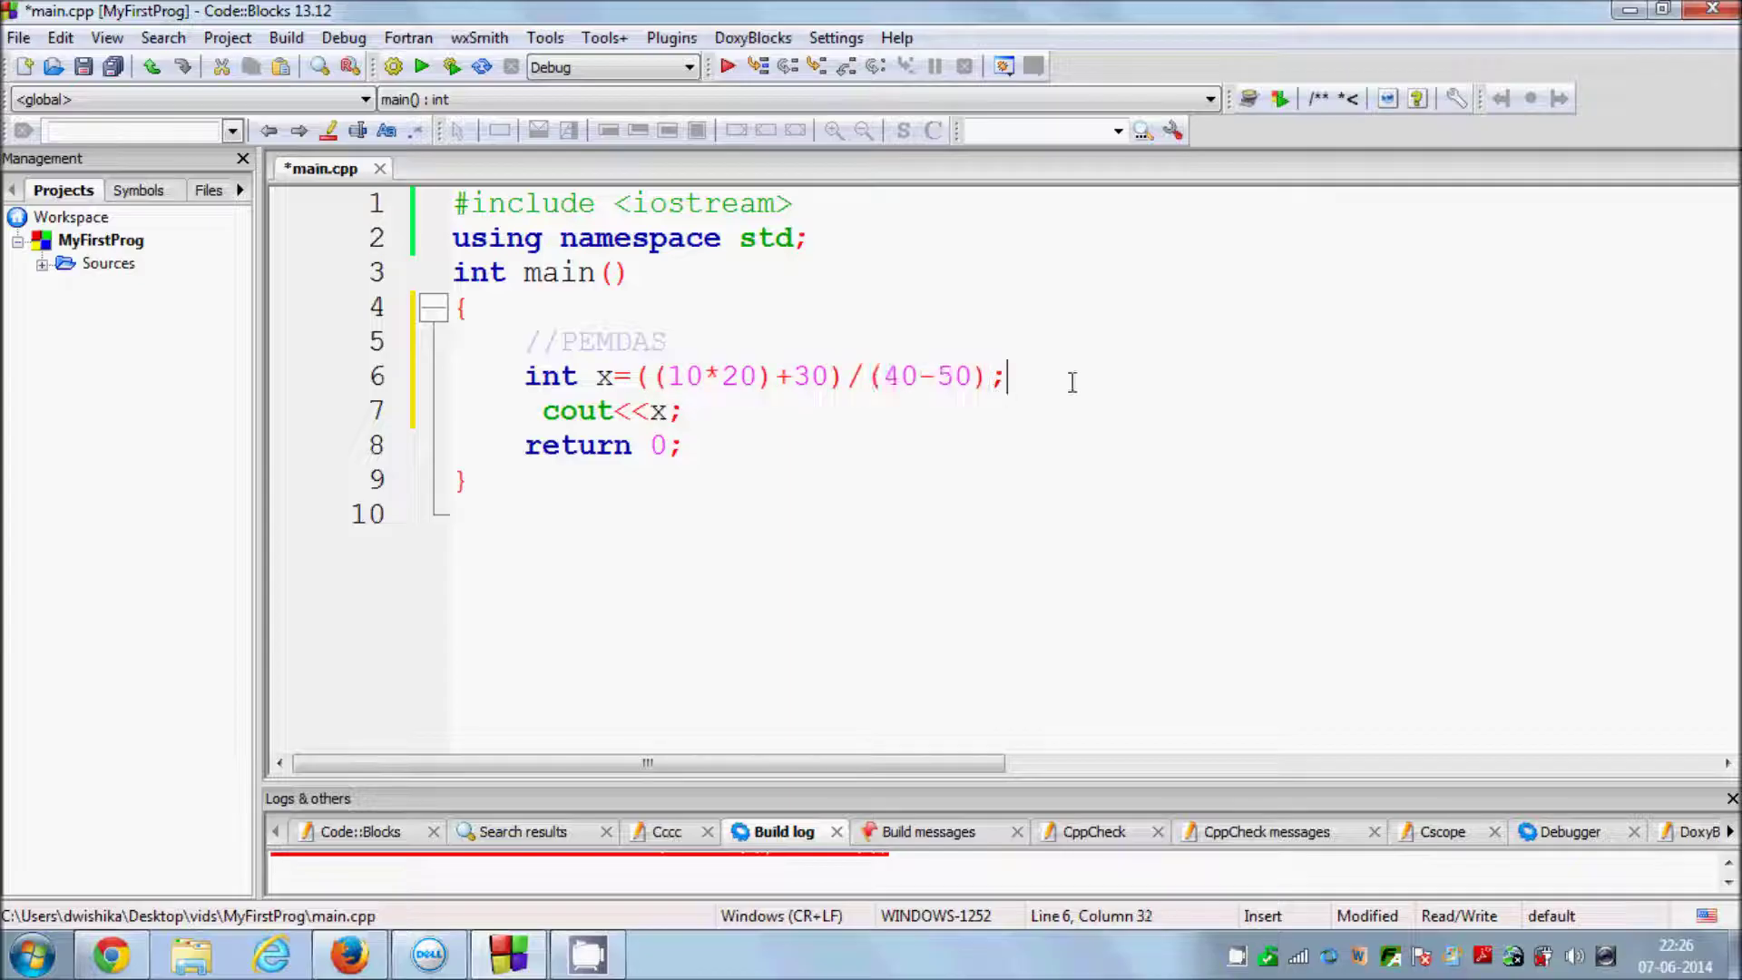
key("ctrl+s")
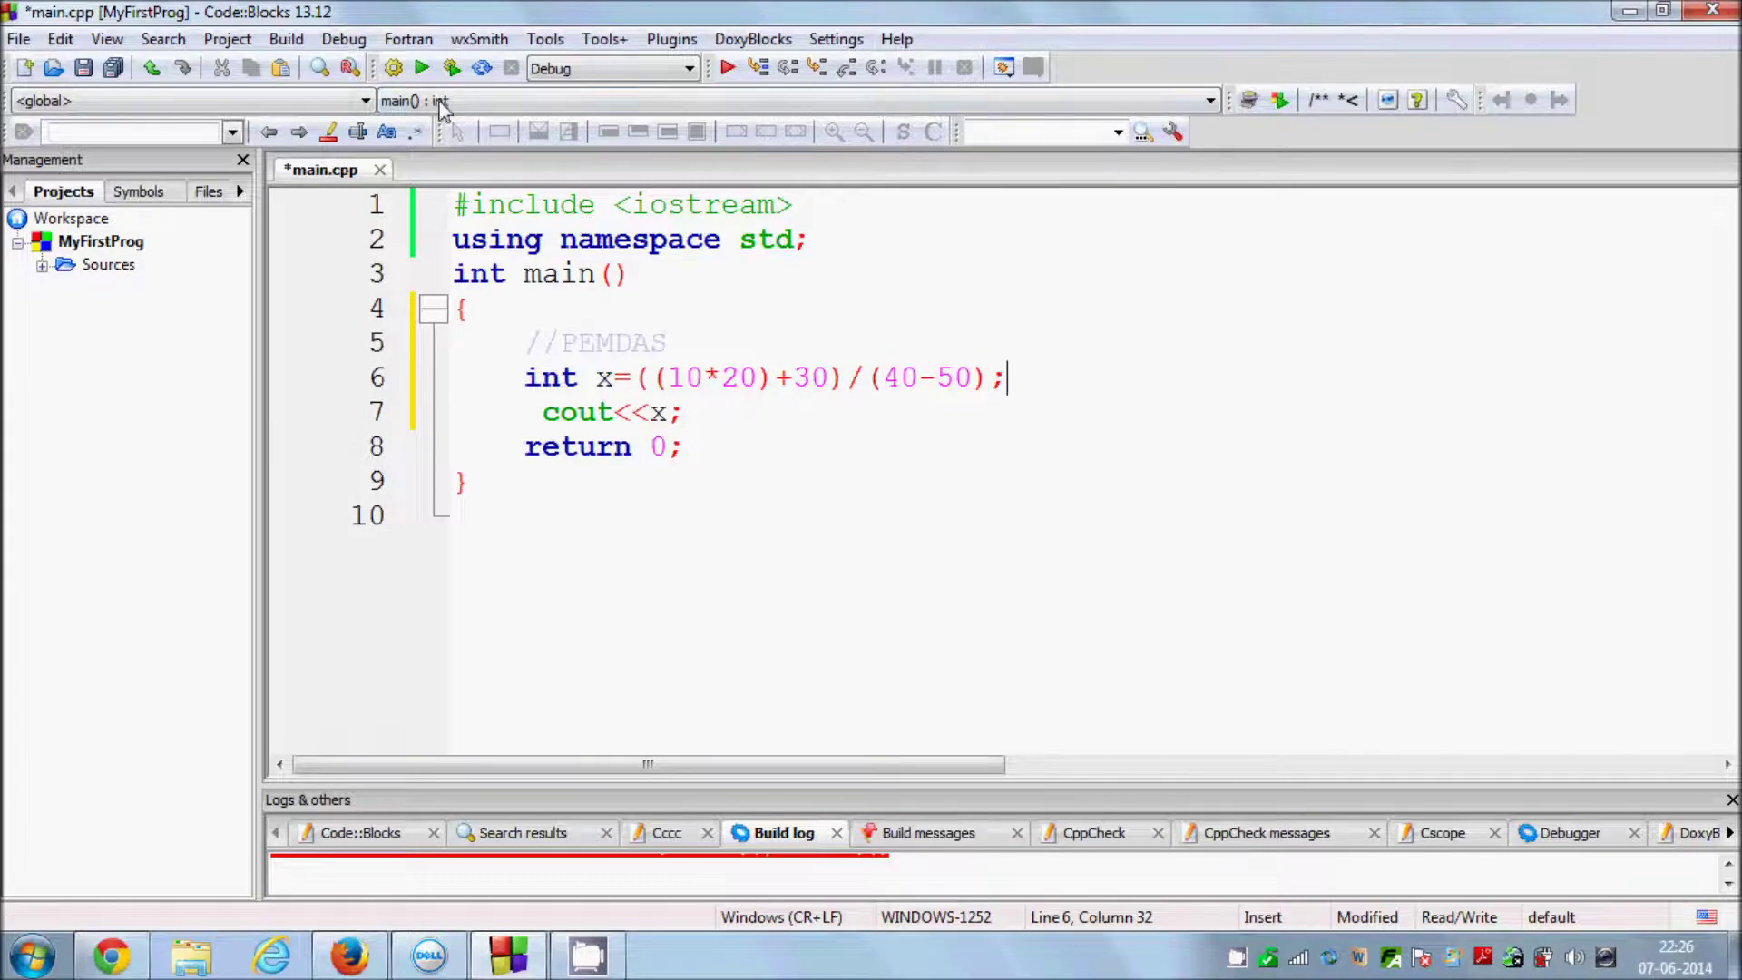
Build and run the program, check the console prints -23, then close it
left_click(392, 67)
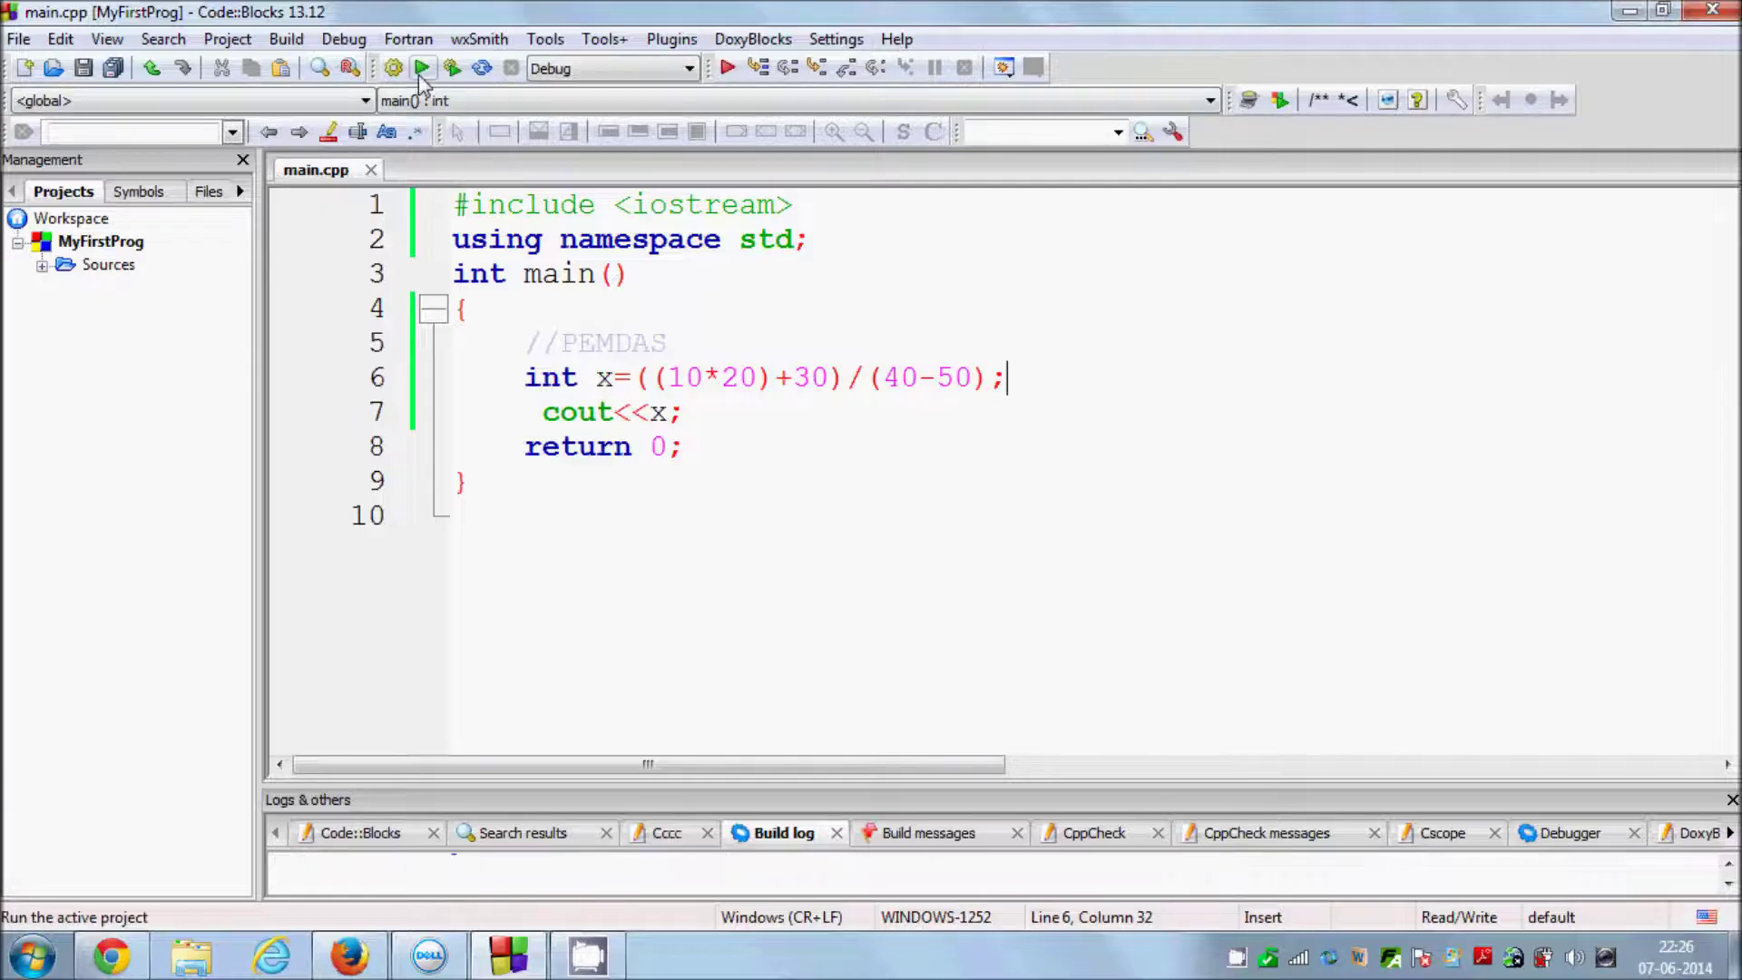
left_click(423, 66)
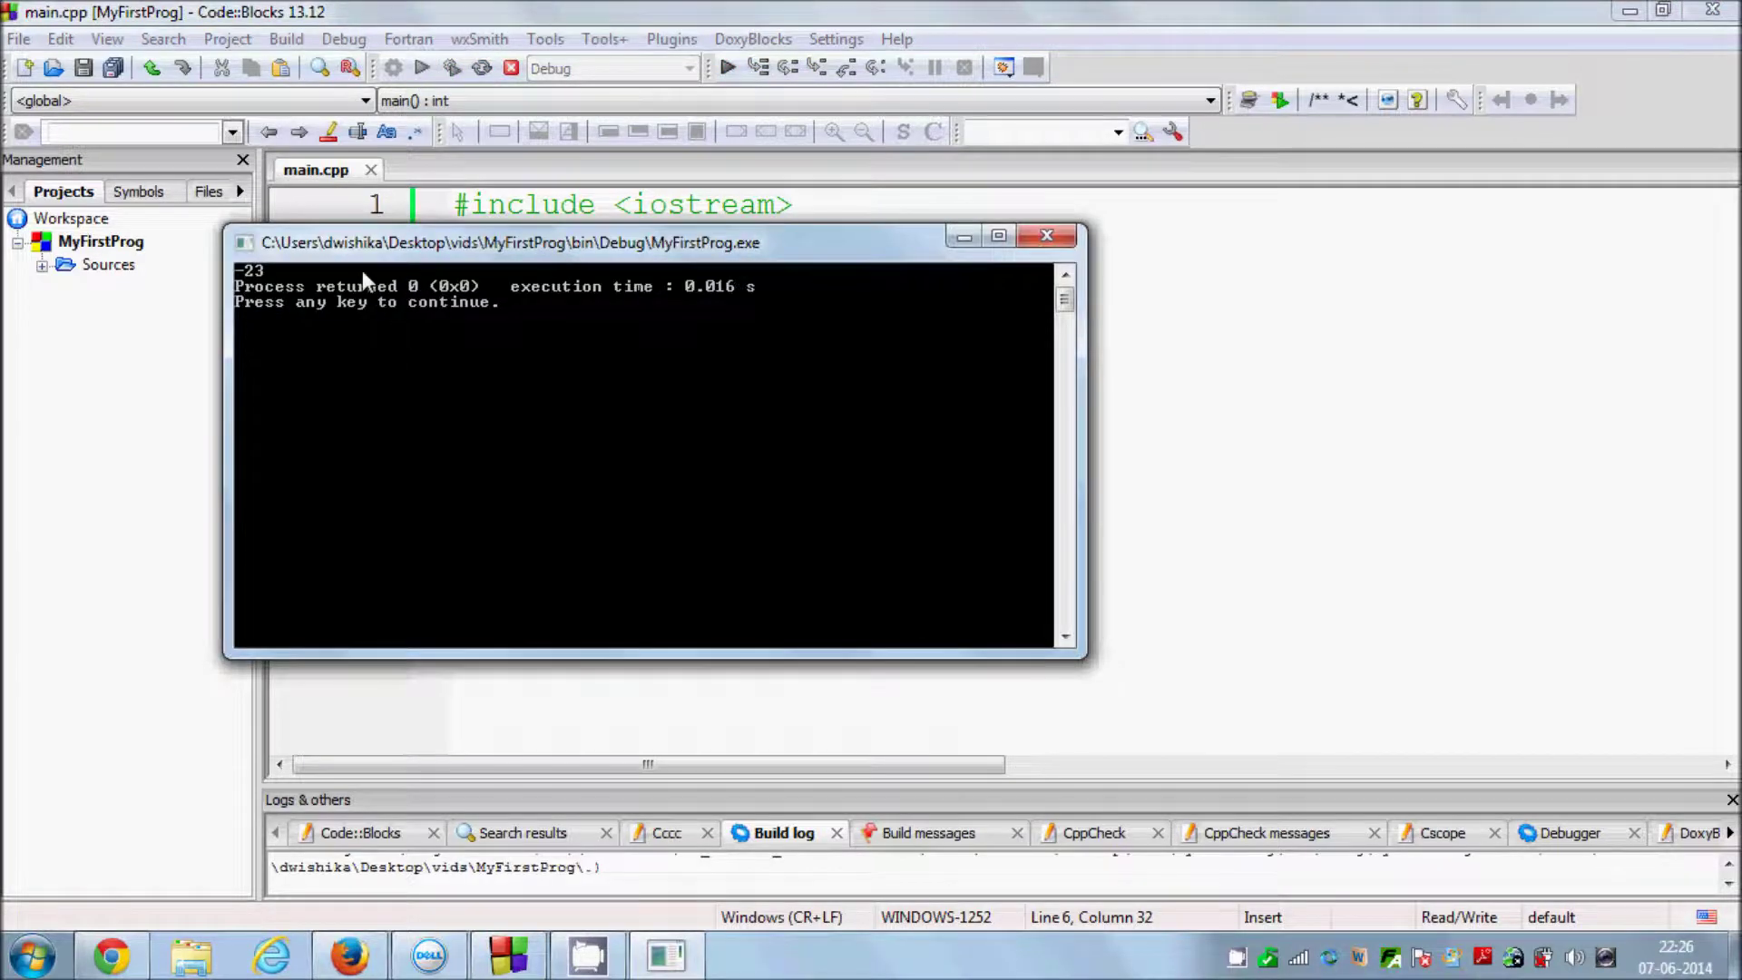
left_click_drag(857, 243, 1167, 394)
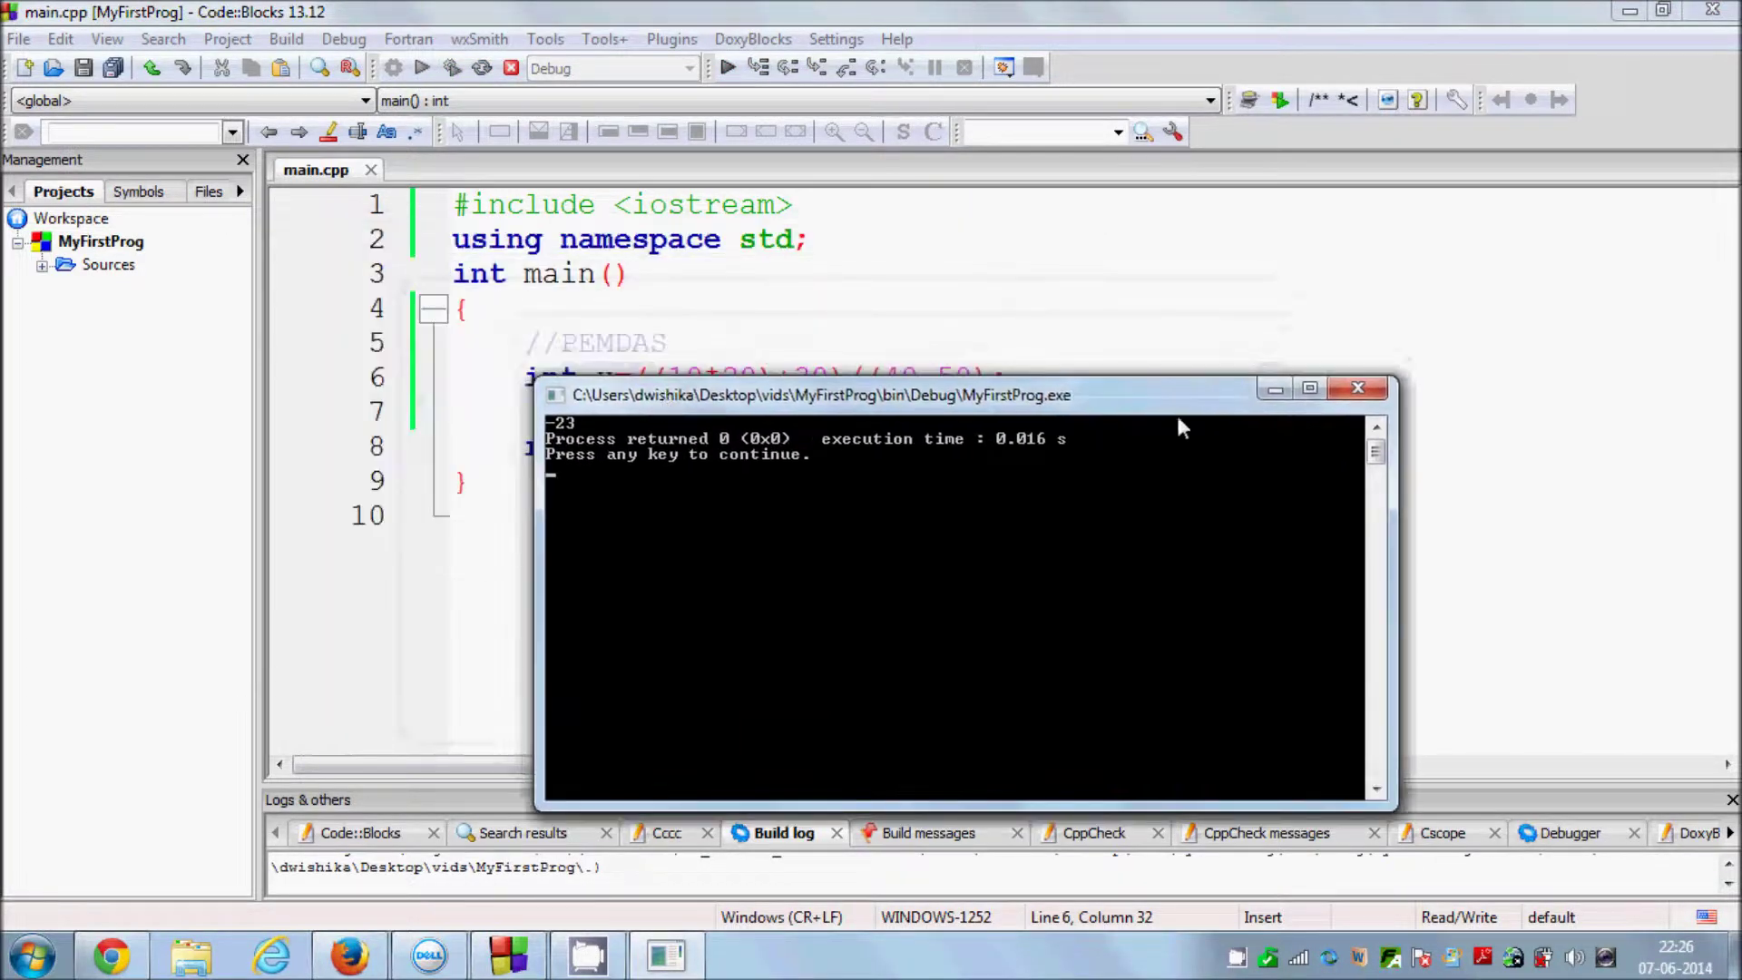
left_click(1356, 391)
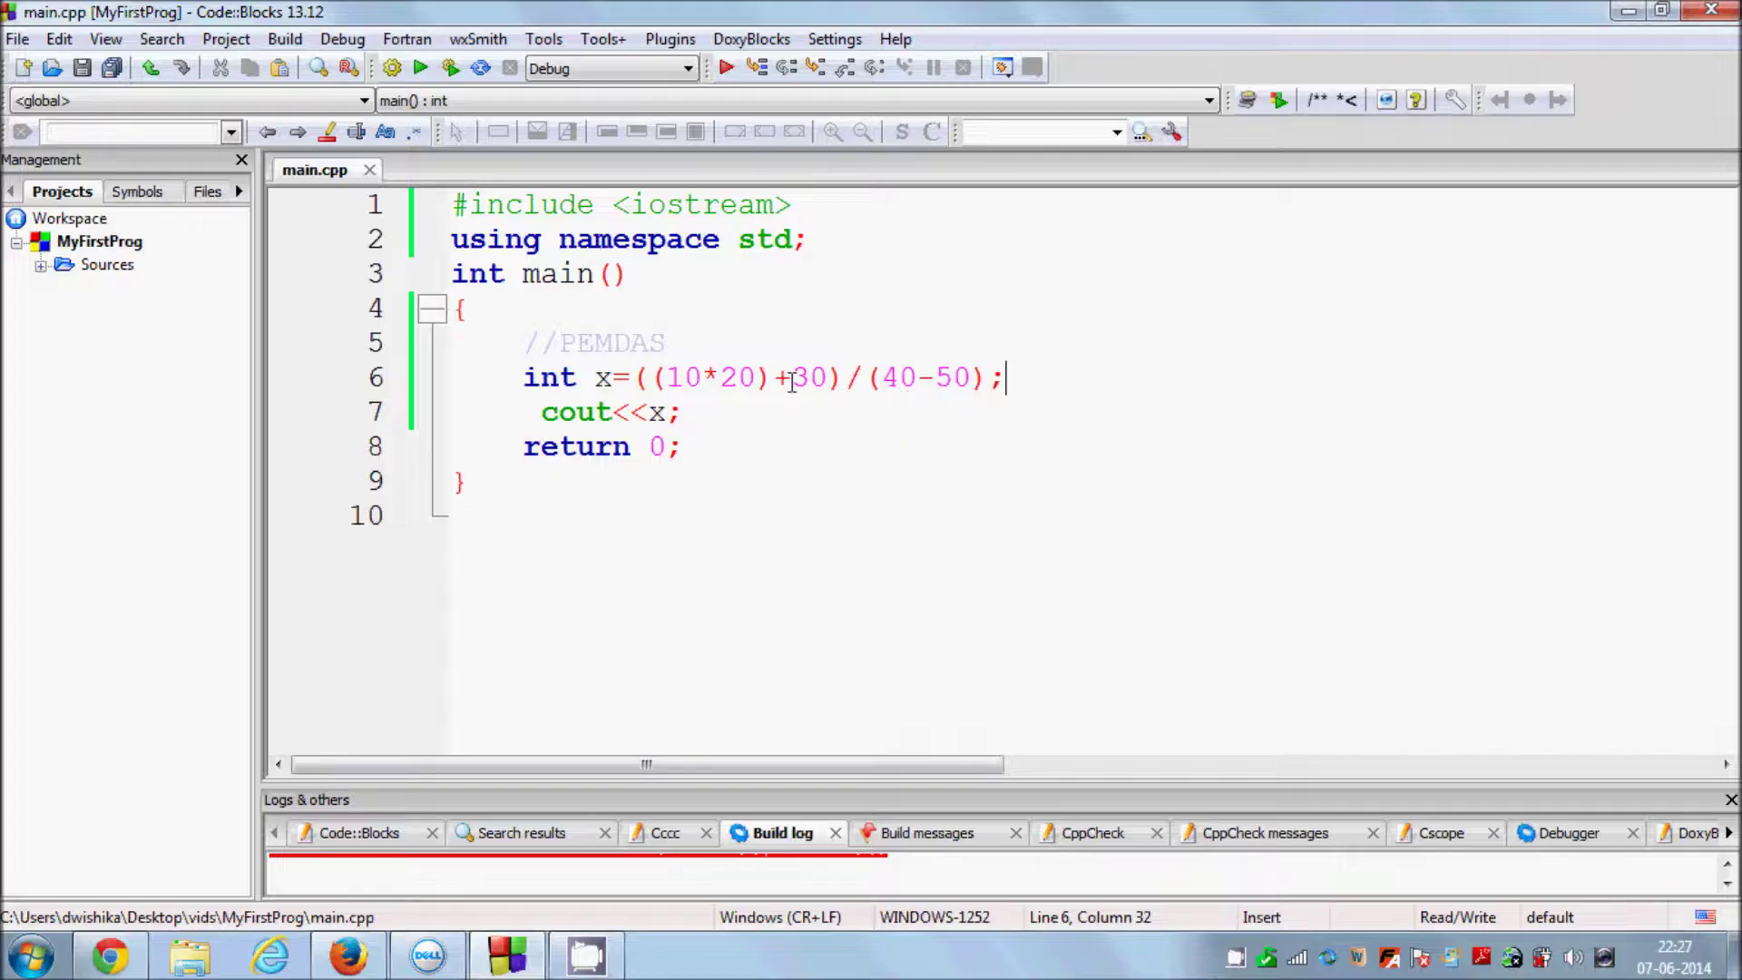
left_click(757, 378)
left_click_drag(756, 377, 666, 377)
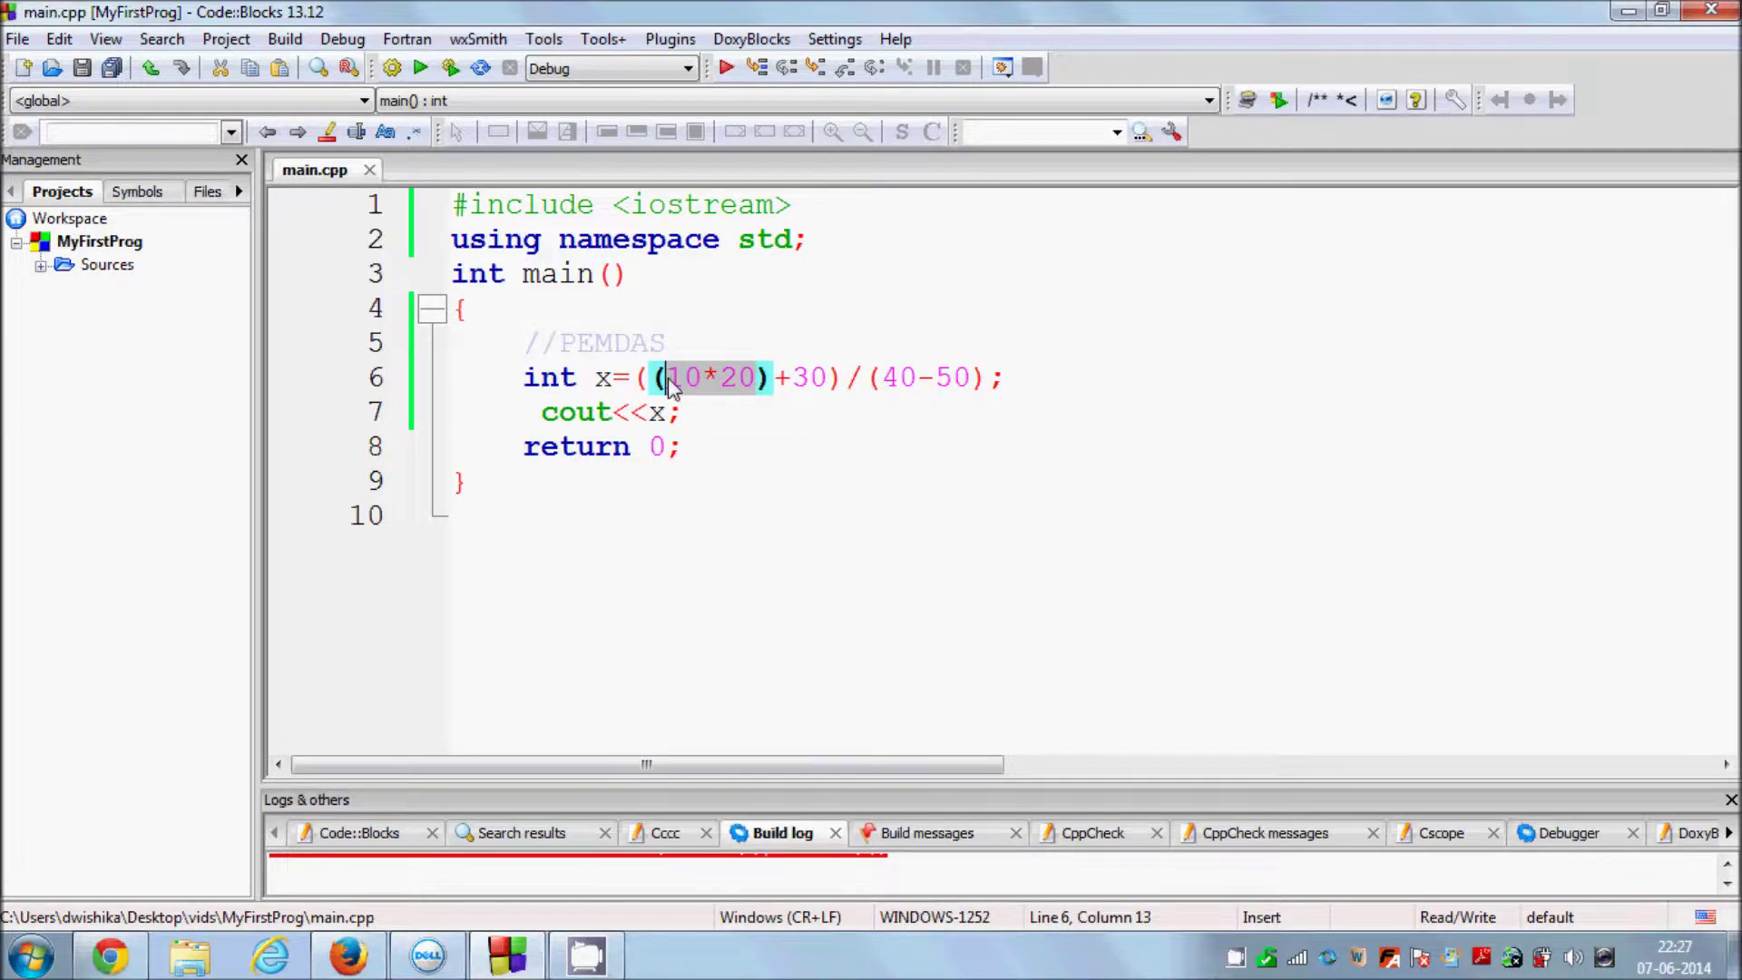
left_click(667, 376)
left_click_drag(667, 376, 756, 377)
left_click(835, 378)
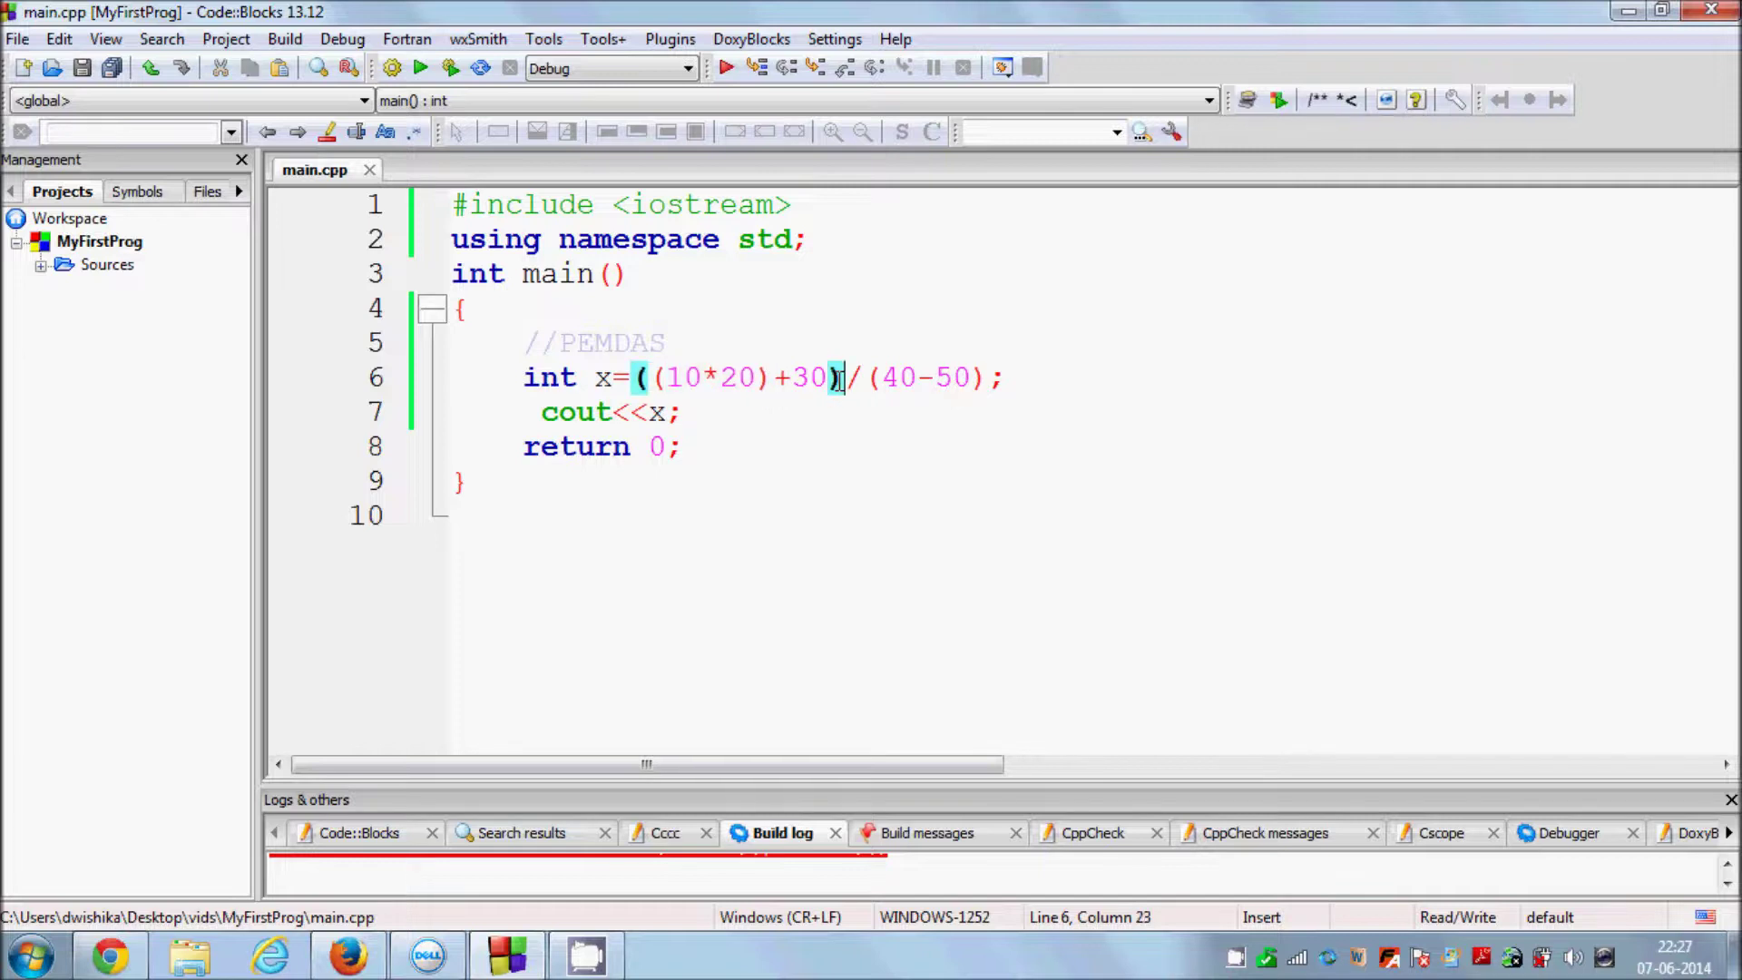
left_click_drag(841, 377, 898, 377)
left_click(1027, 401)
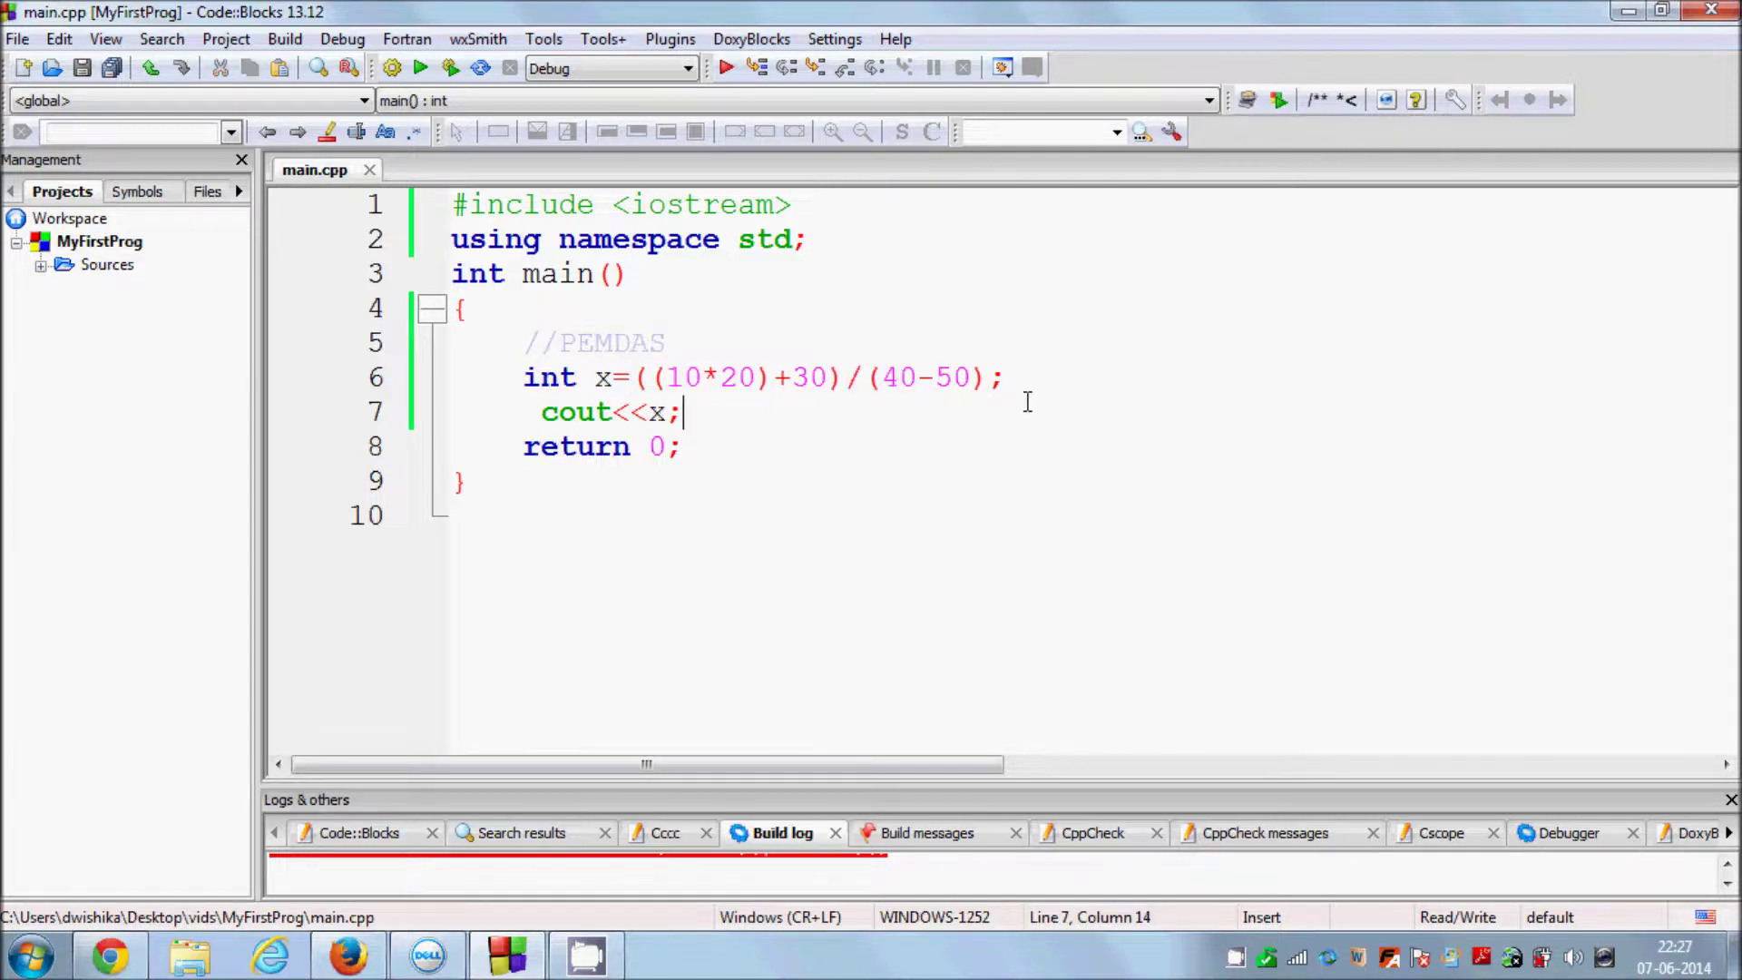
left_click(1021, 375)
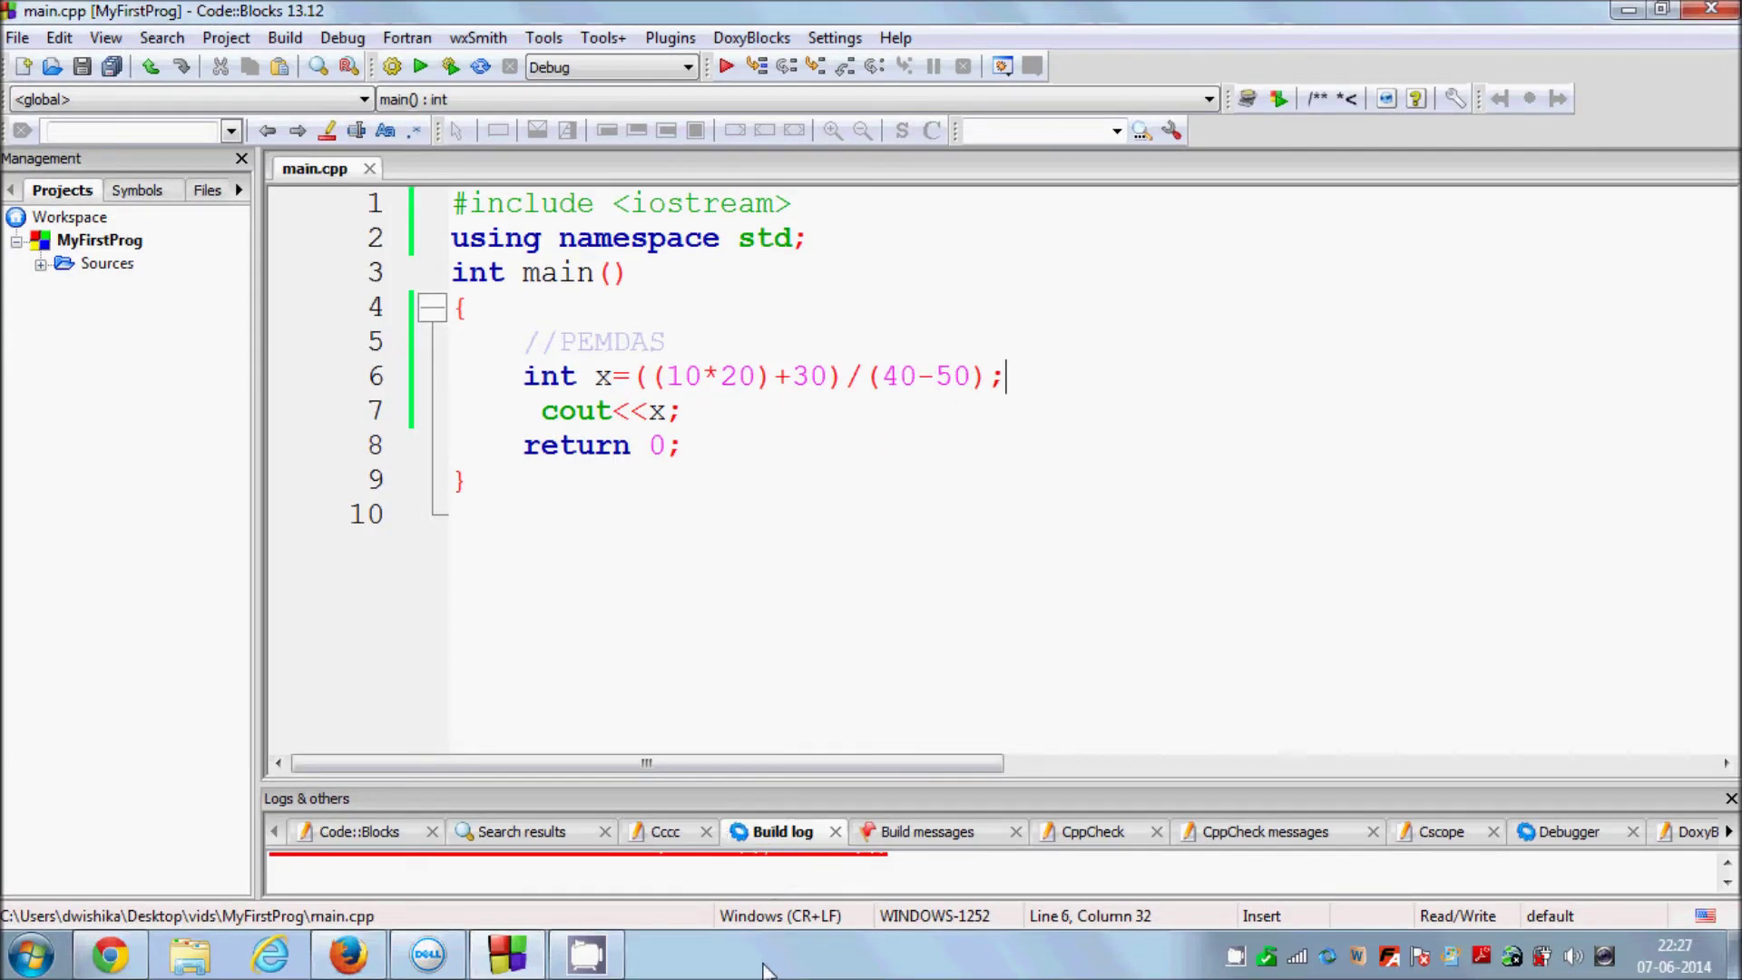
left_click(732, 963)
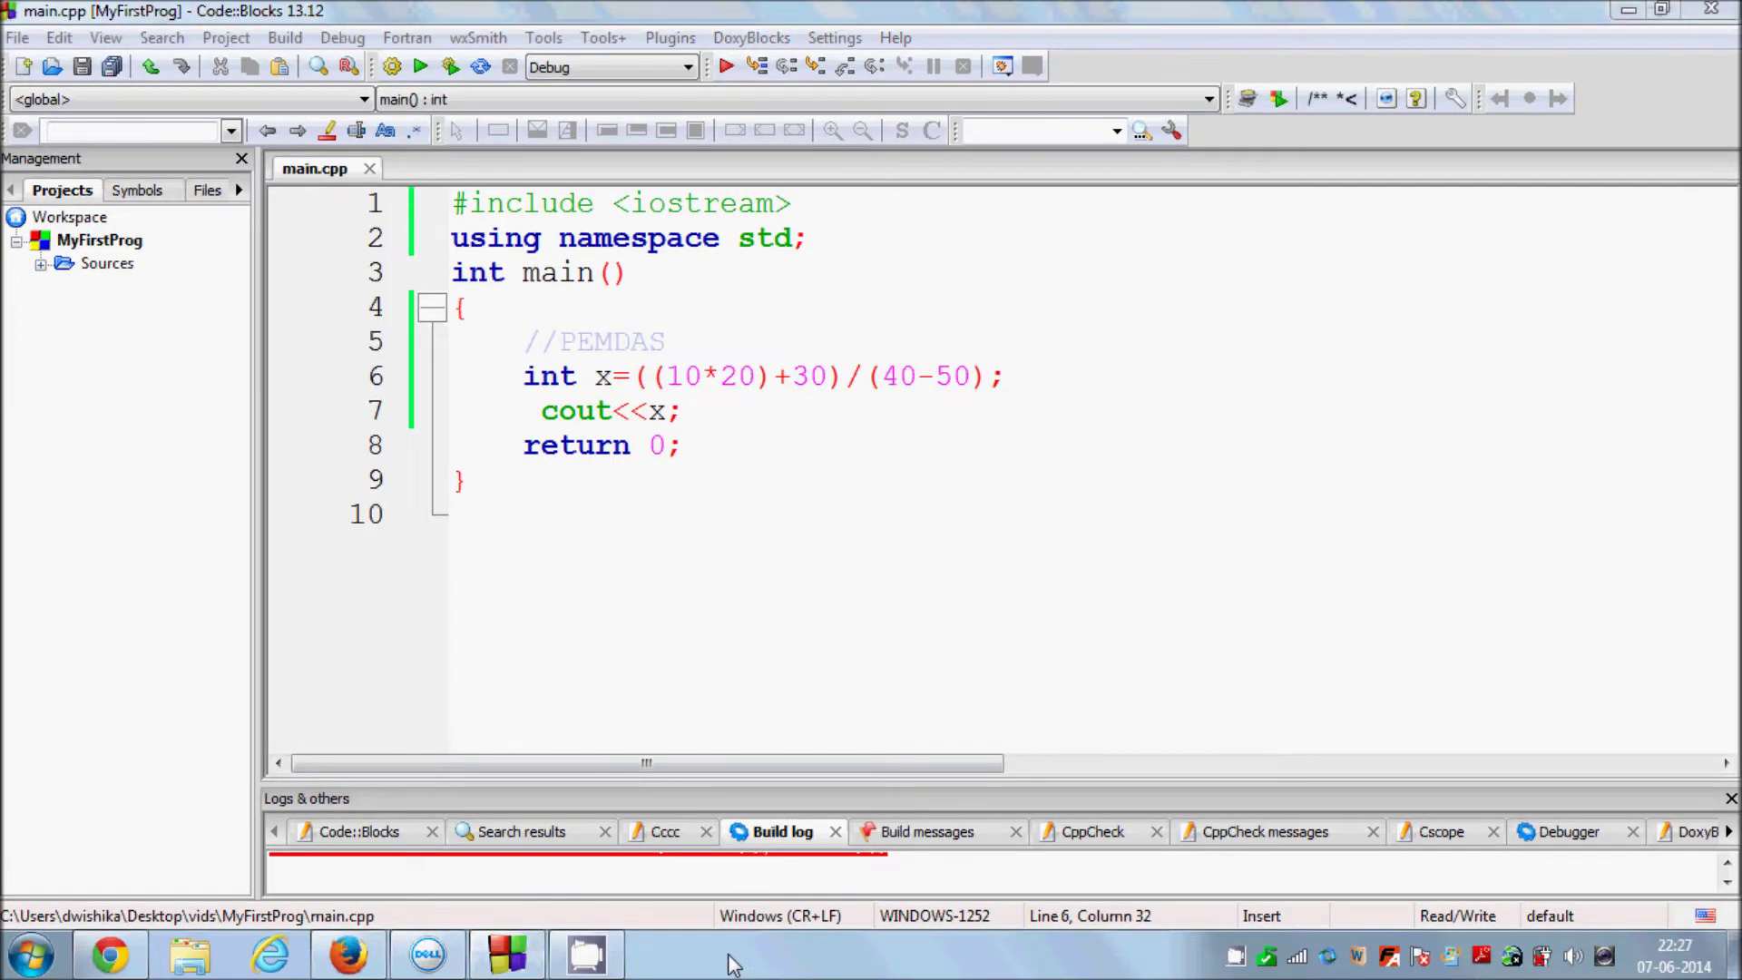